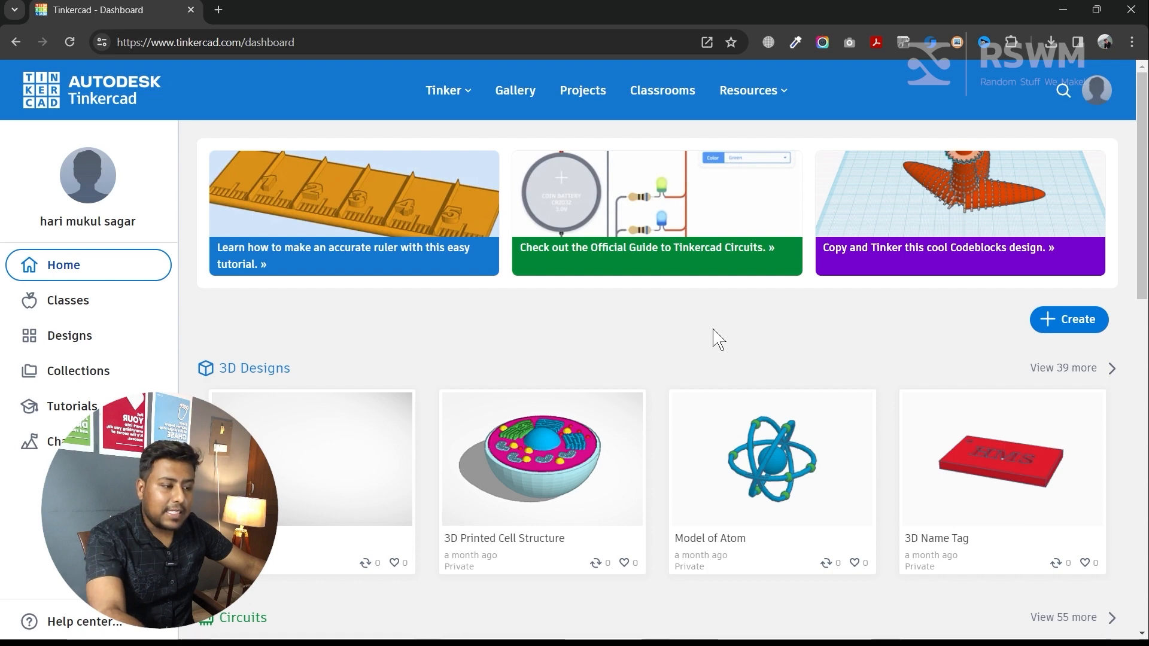
Create a new Circuits design and dismiss the tip about pre-made starter circuits
click(1054, 331)
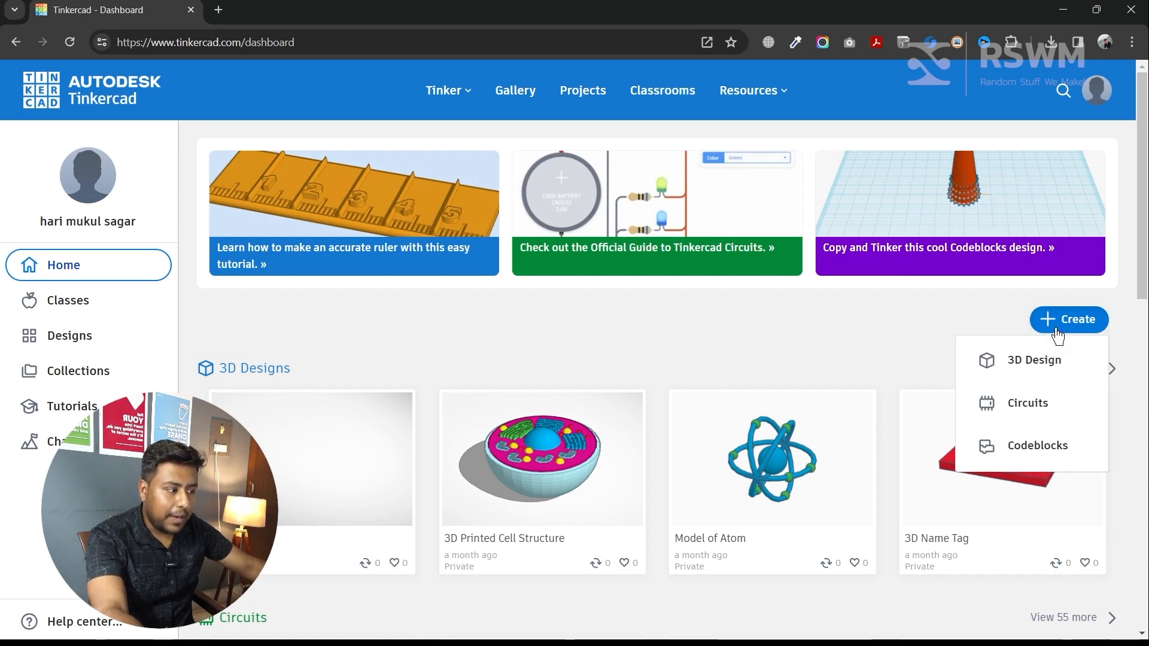
click(1047, 419)
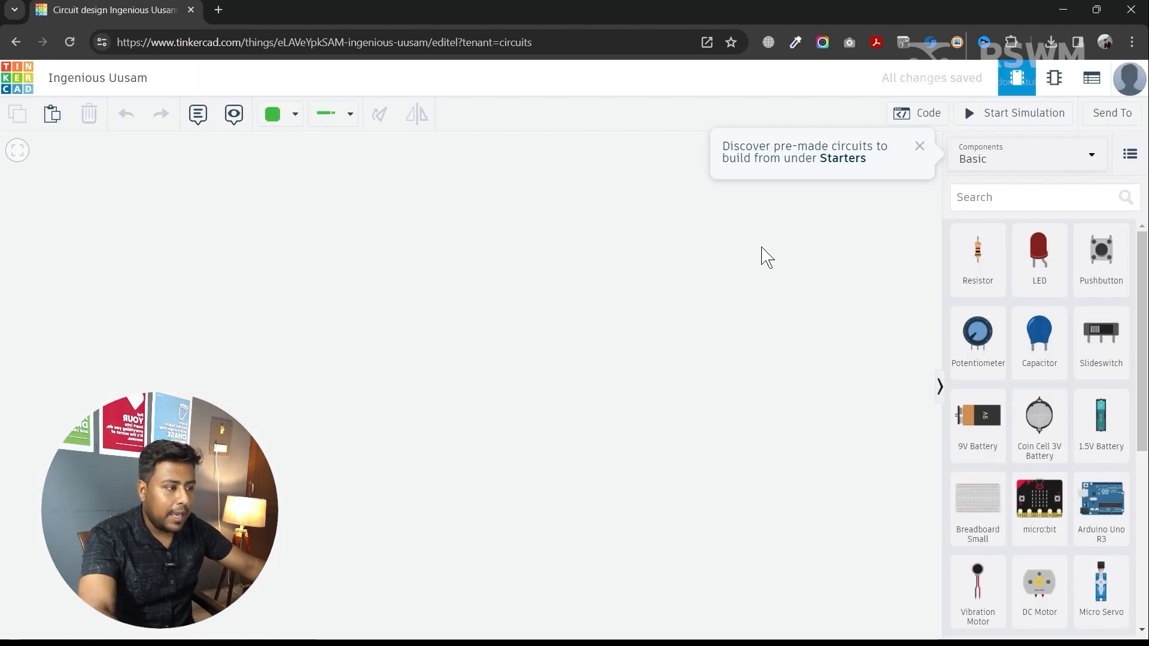
click(919, 147)
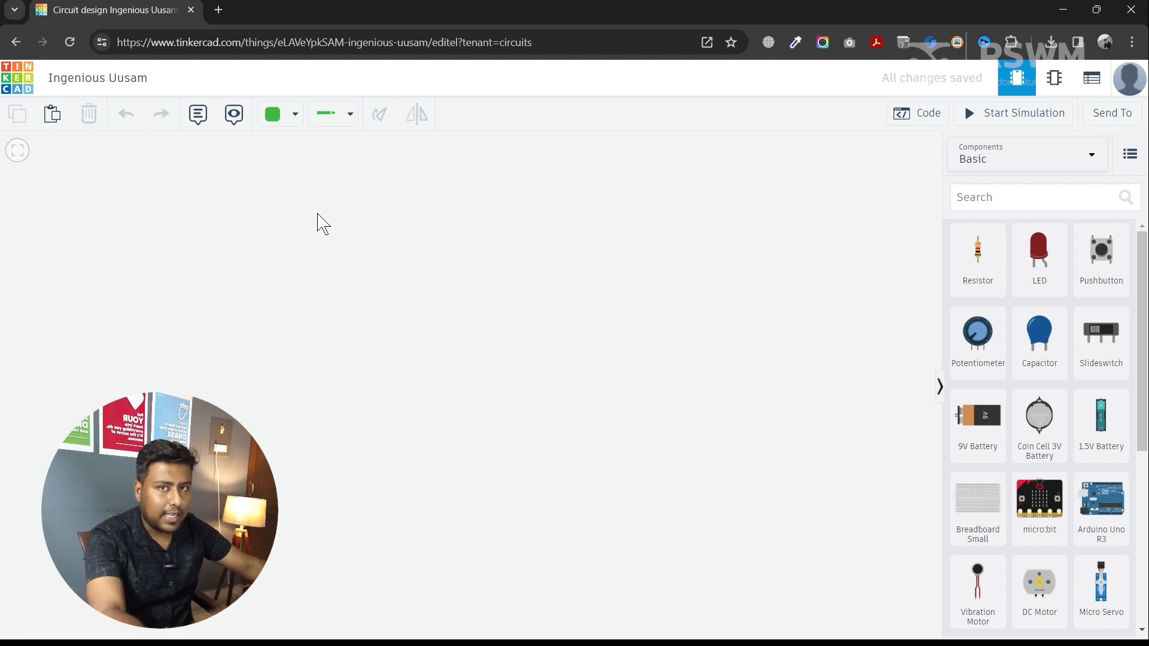
Place a small breadboard on the canvas and plug a red LED into its row j at columns 20 and 21
click(1019, 170)
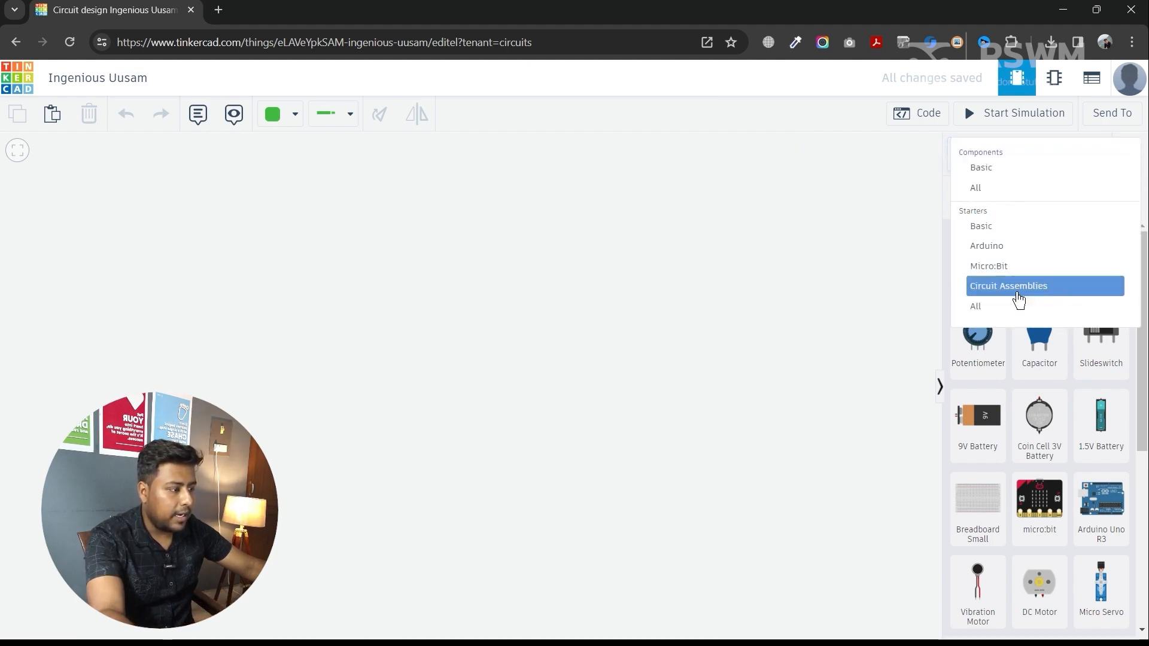
click(1012, 179)
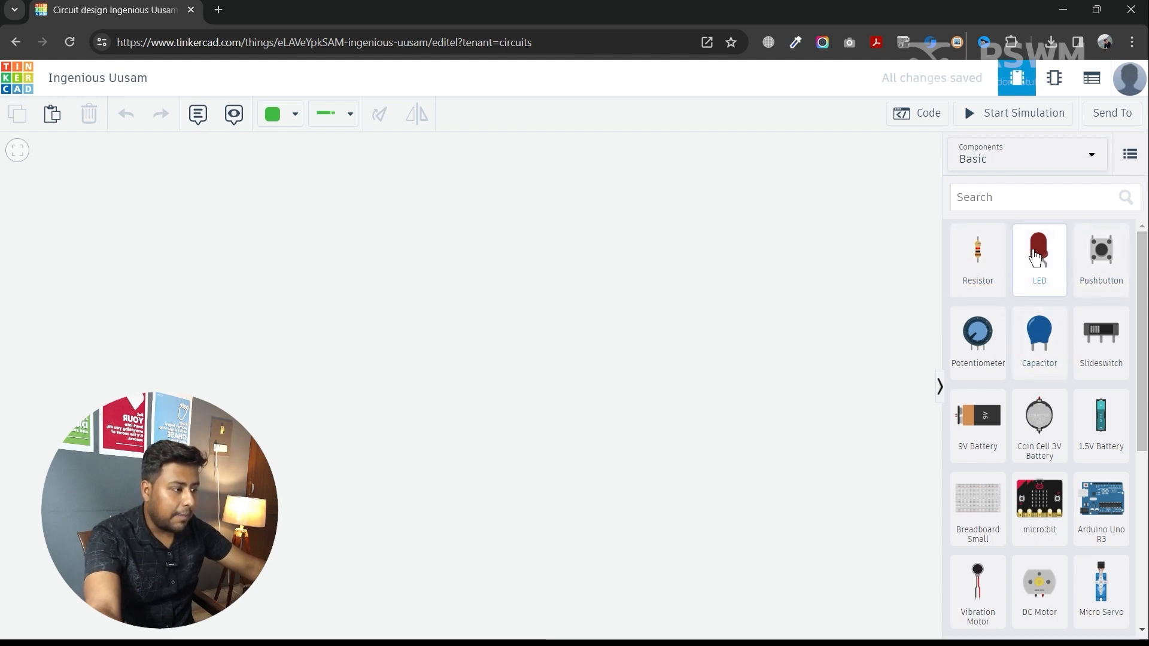
drag(977, 497, 399, 402)
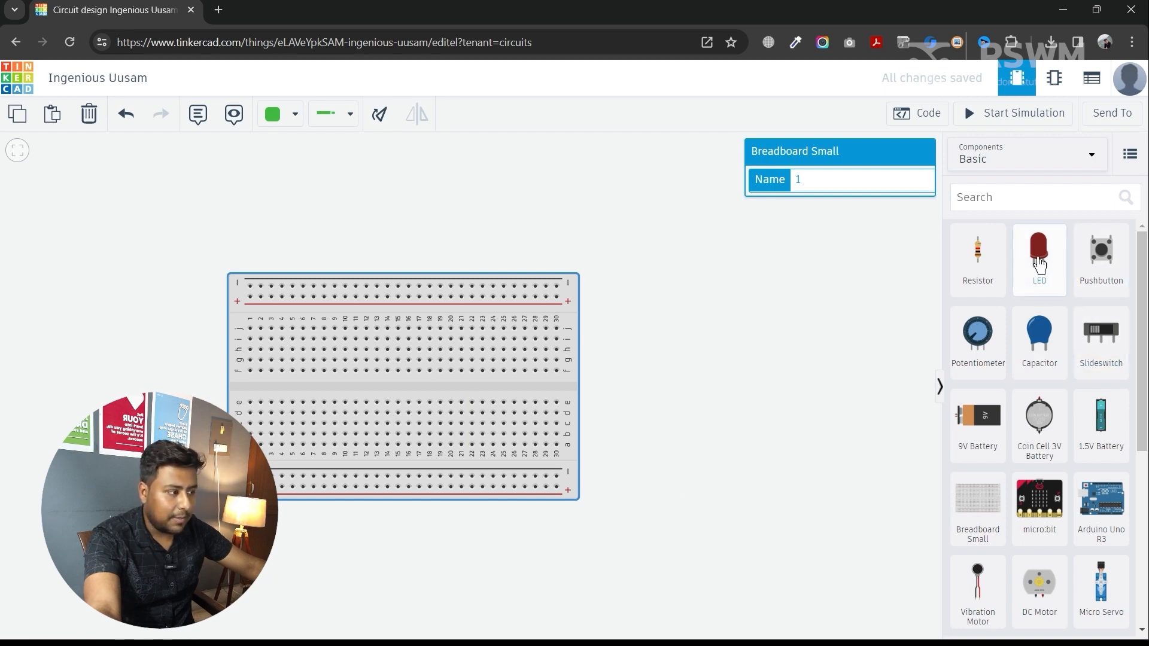
drag(1039, 257, 459, 317)
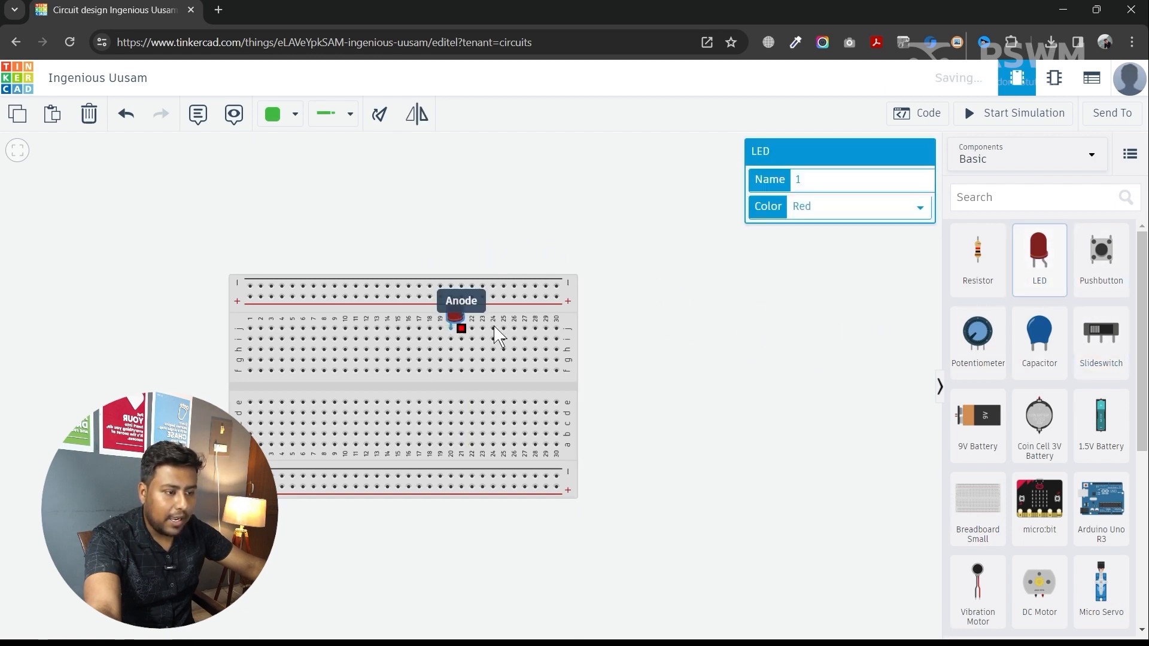
click(784, 316)
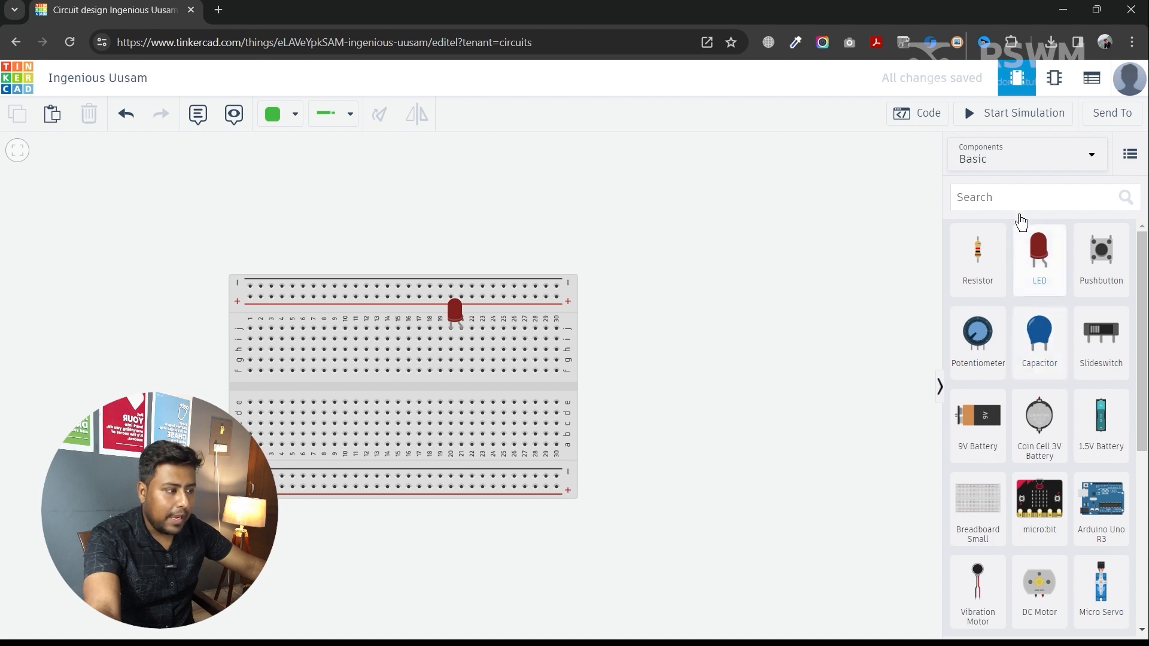
Add the Servo circuit from the Arduino starters to the canvas
click(1014, 157)
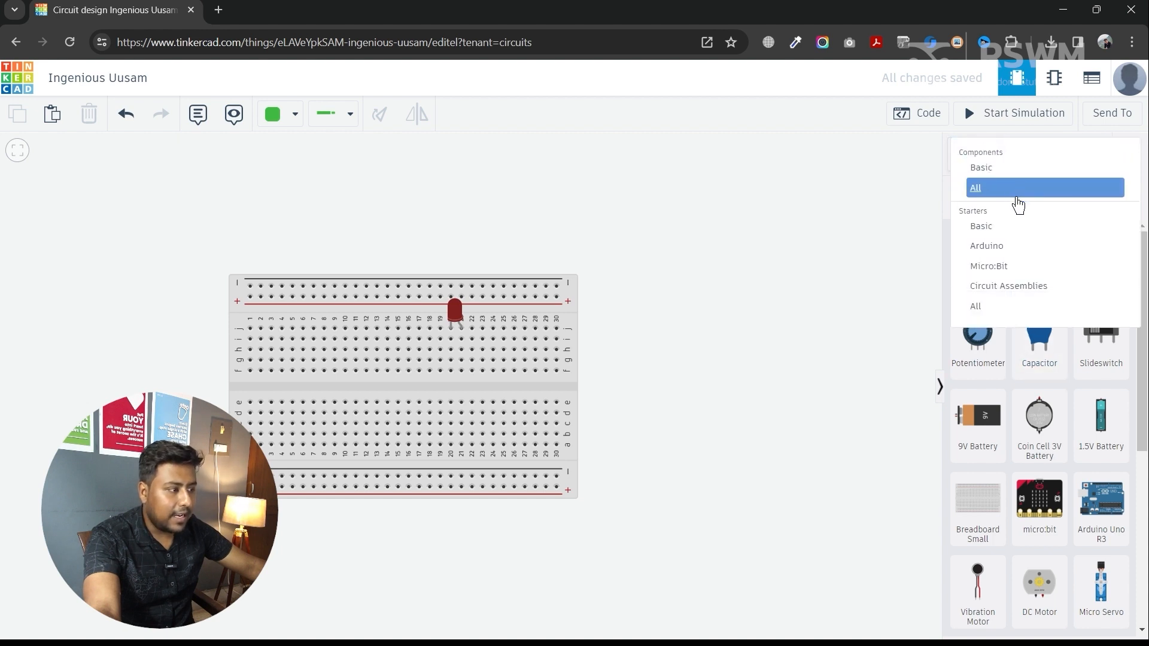
click(1025, 250)
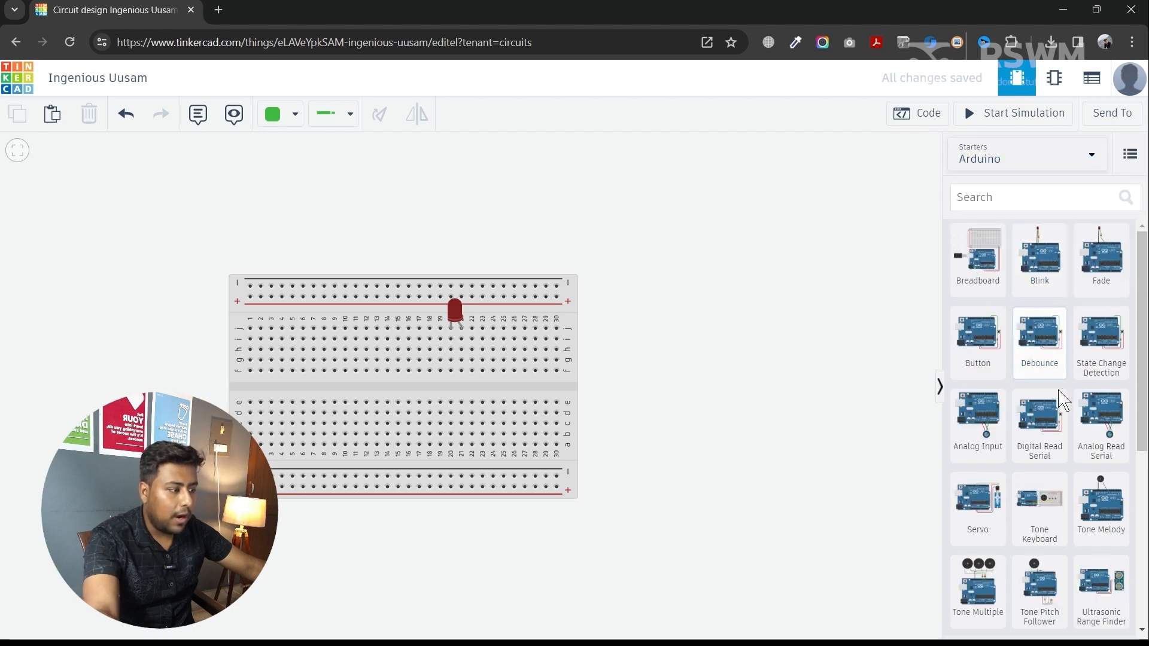
scroll(1059, 398, down, 2)
scroll(1059, 398, down, 1)
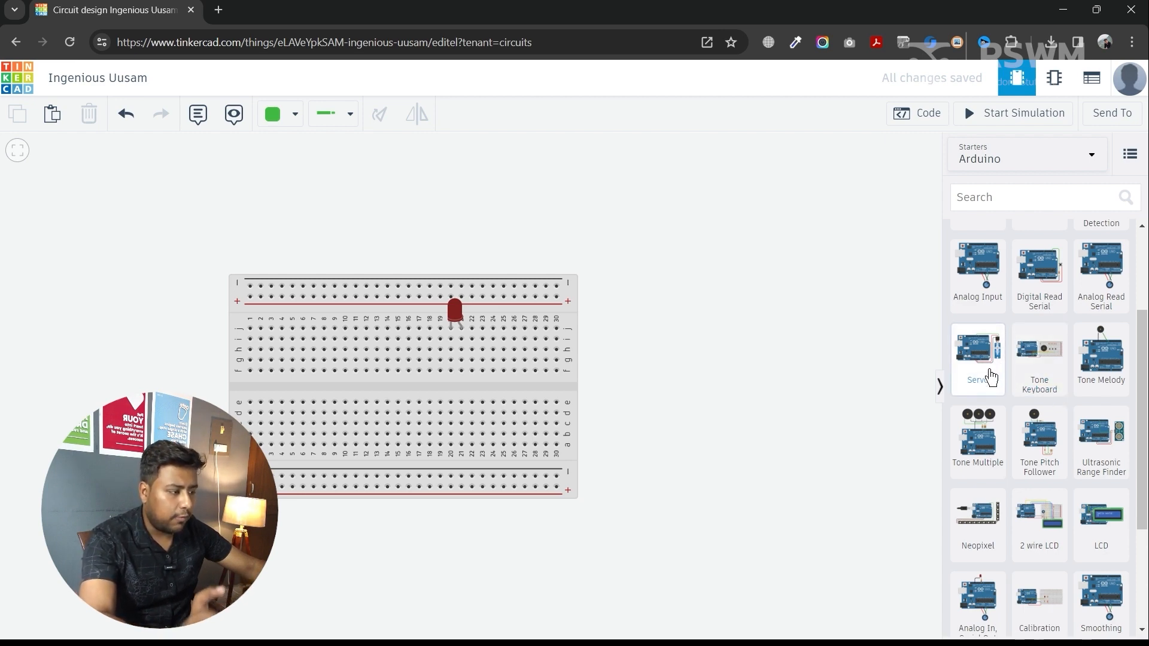
drag(991, 383, 614, 283)
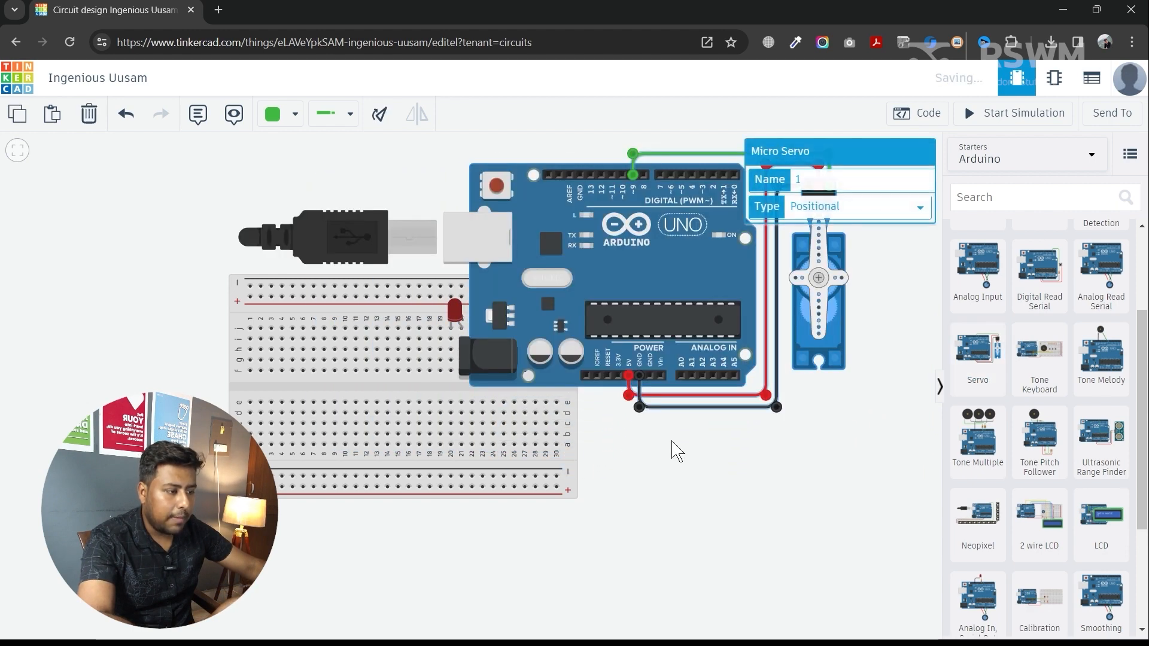
Move the breadboard with its LED clear of the Arduino Uno, to the lower left of the board
drag(409, 394, 157, 428)
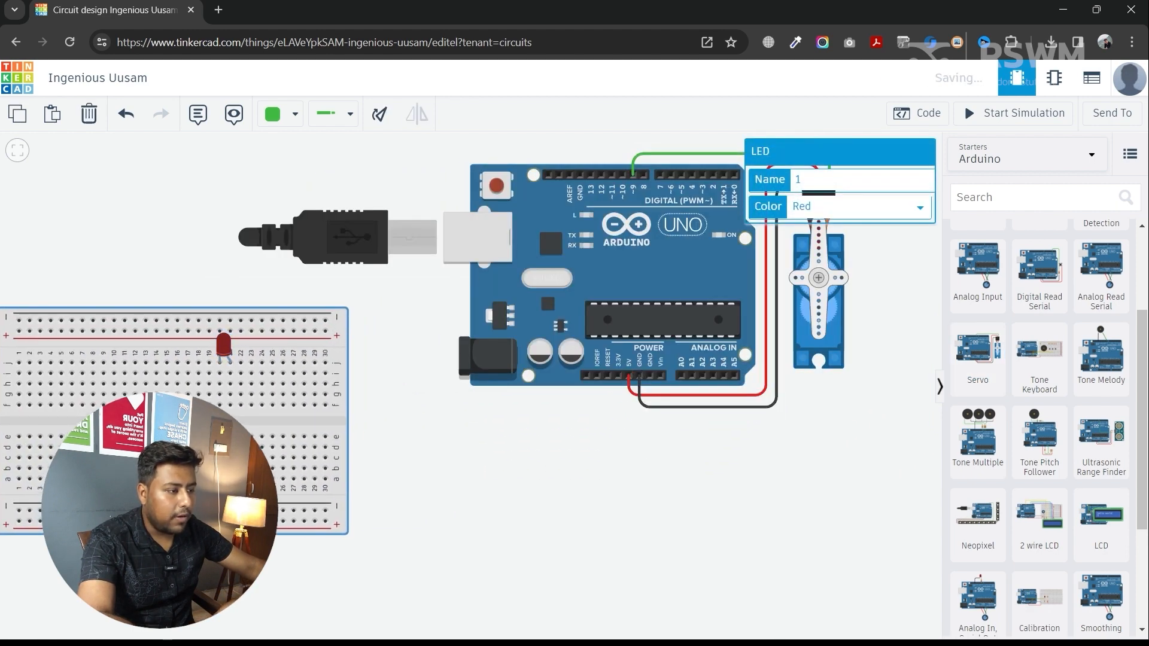
click(585, 458)
drag(619, 448, 543, 519)
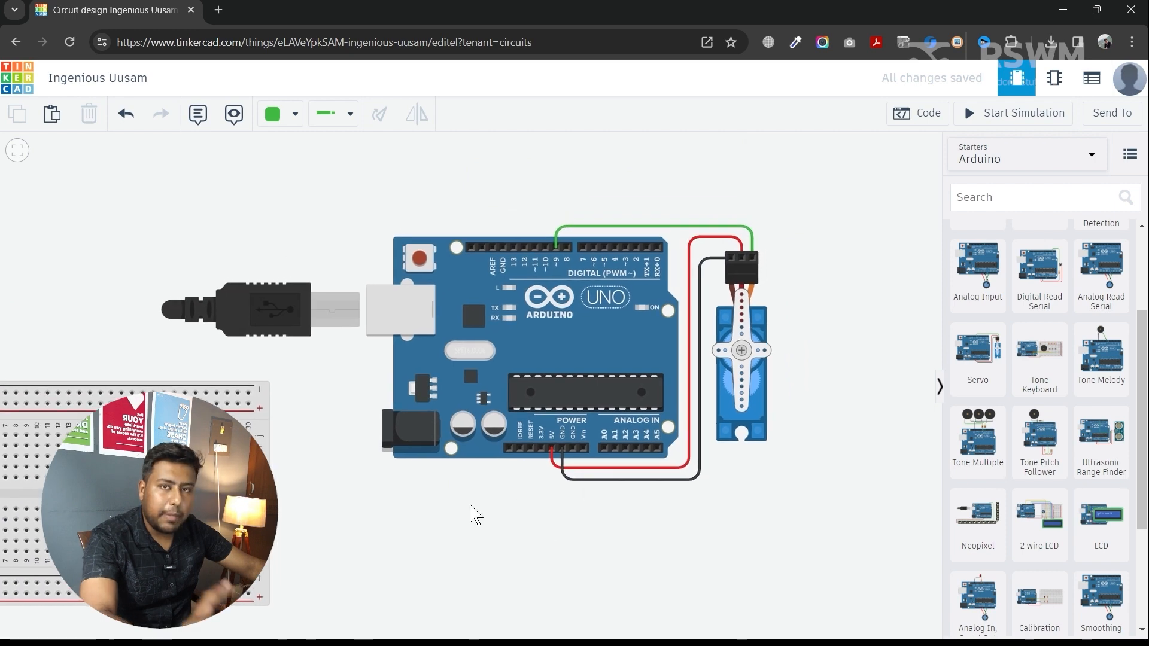
drag(469, 506, 566, 499)
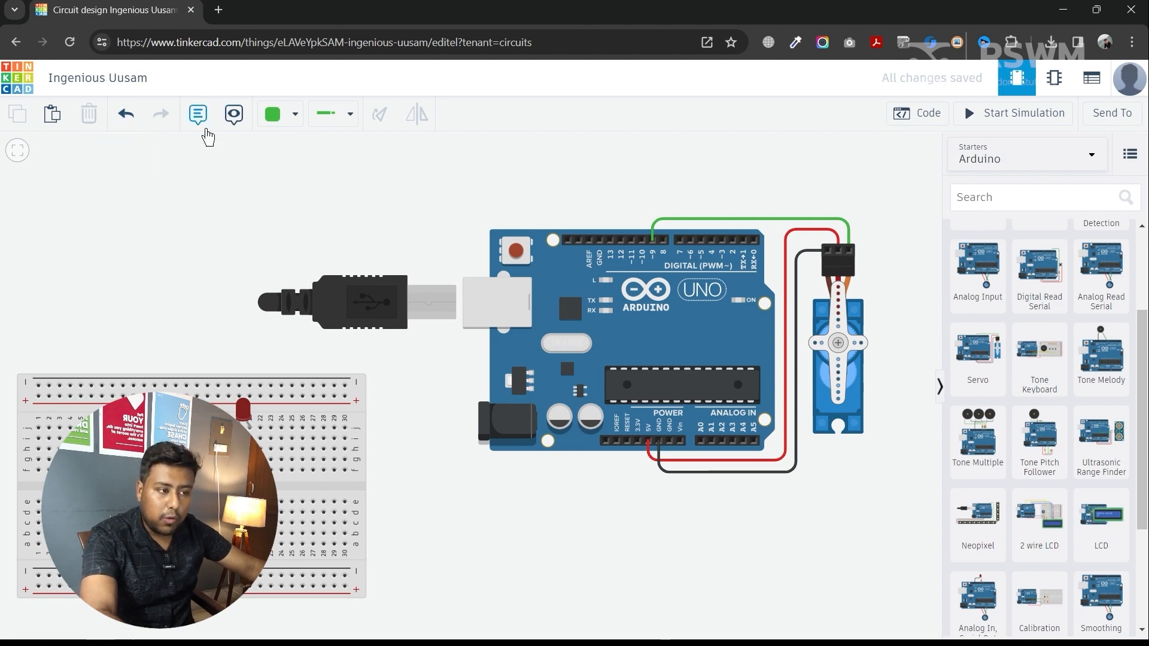
Move the red LED off the breadboard to the empty area between the breadboard and the Arduino
drag(437, 387, 491, 366)
scroll(380, 424, up, 4)
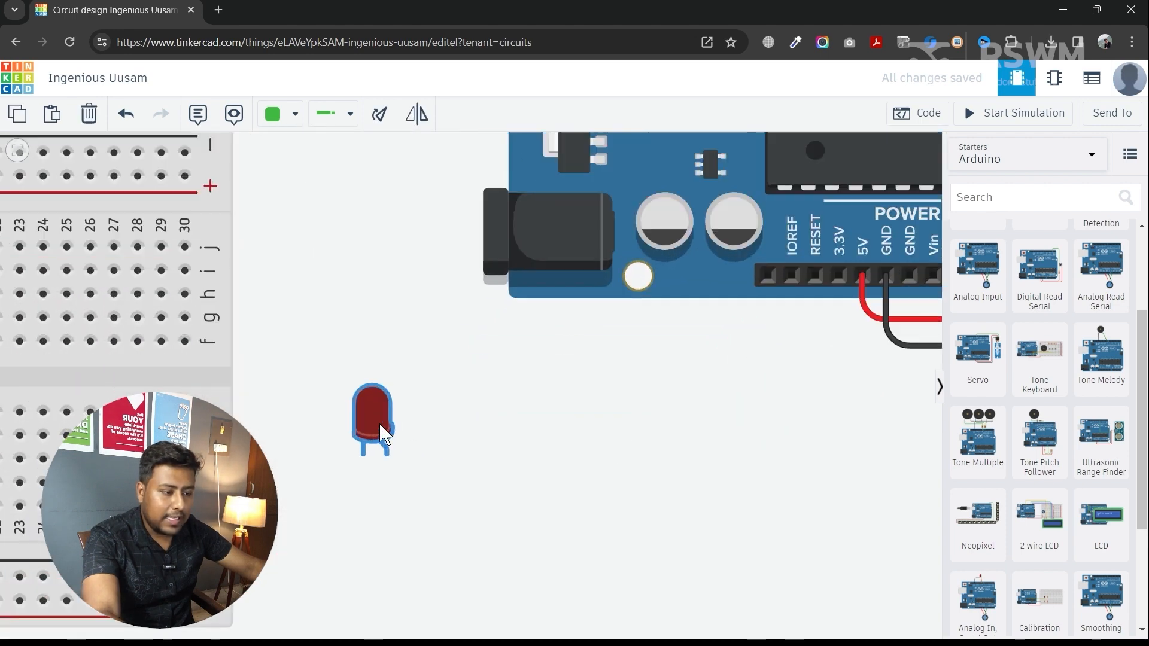
scroll(375, 418, up, 5)
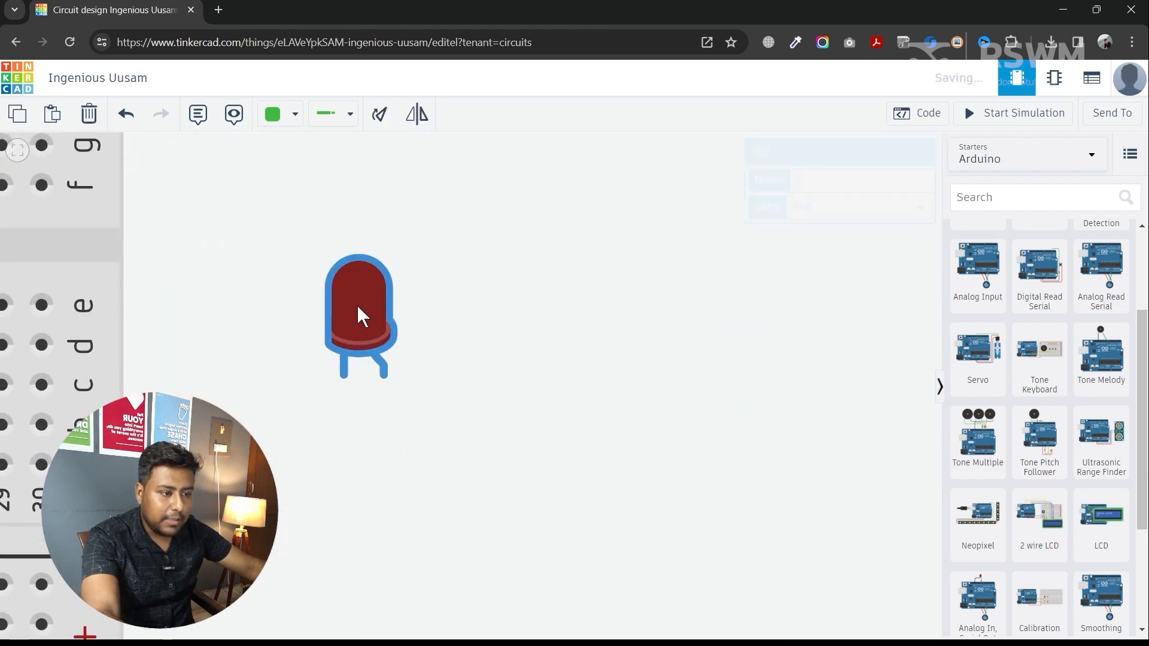
Rotate the red LED clockwise through one full turn
click(378, 115)
click(378, 114)
click(379, 115)
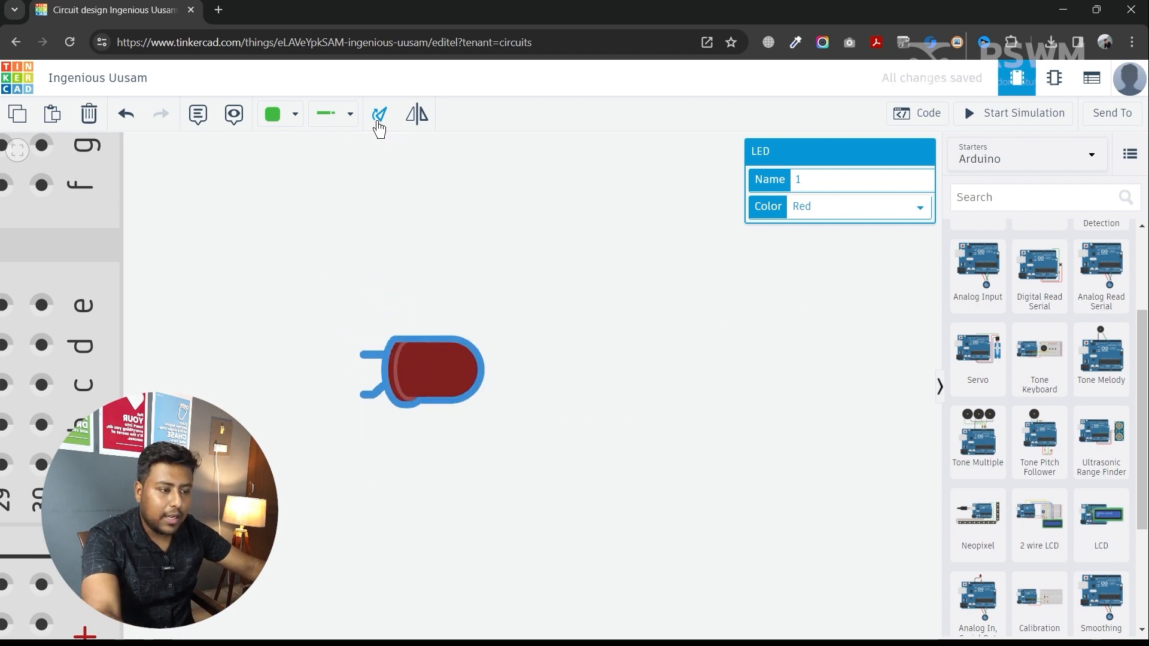
click(378, 115)
click(379, 119)
click(379, 120)
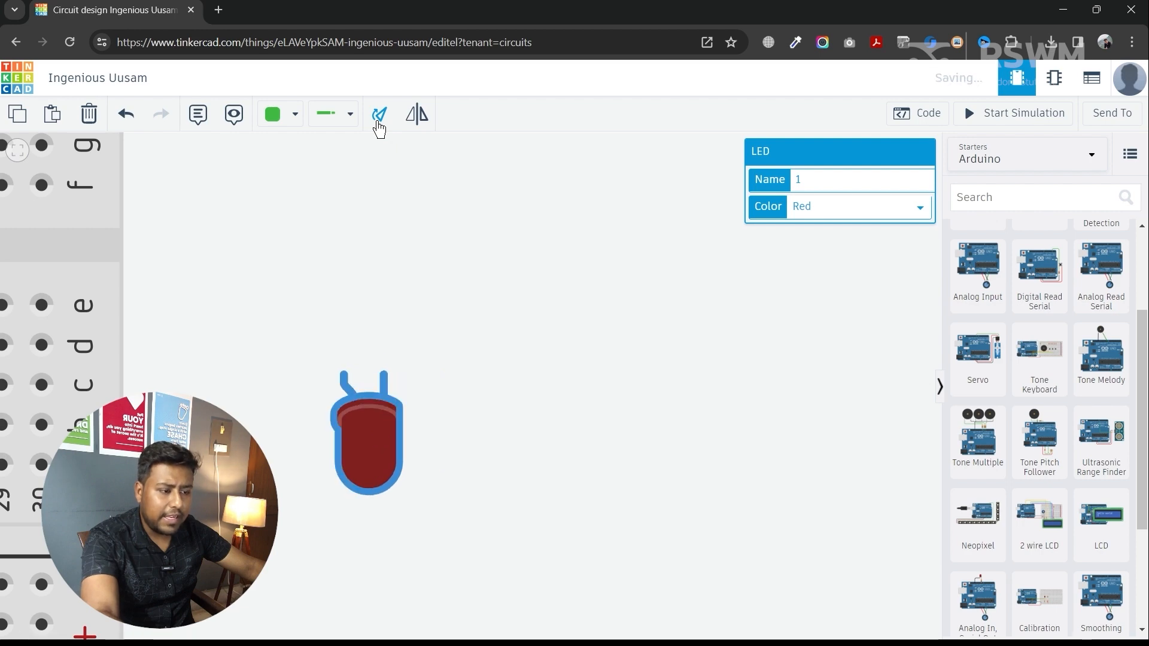
click(378, 122)
click(379, 122)
click(378, 121)
click(379, 121)
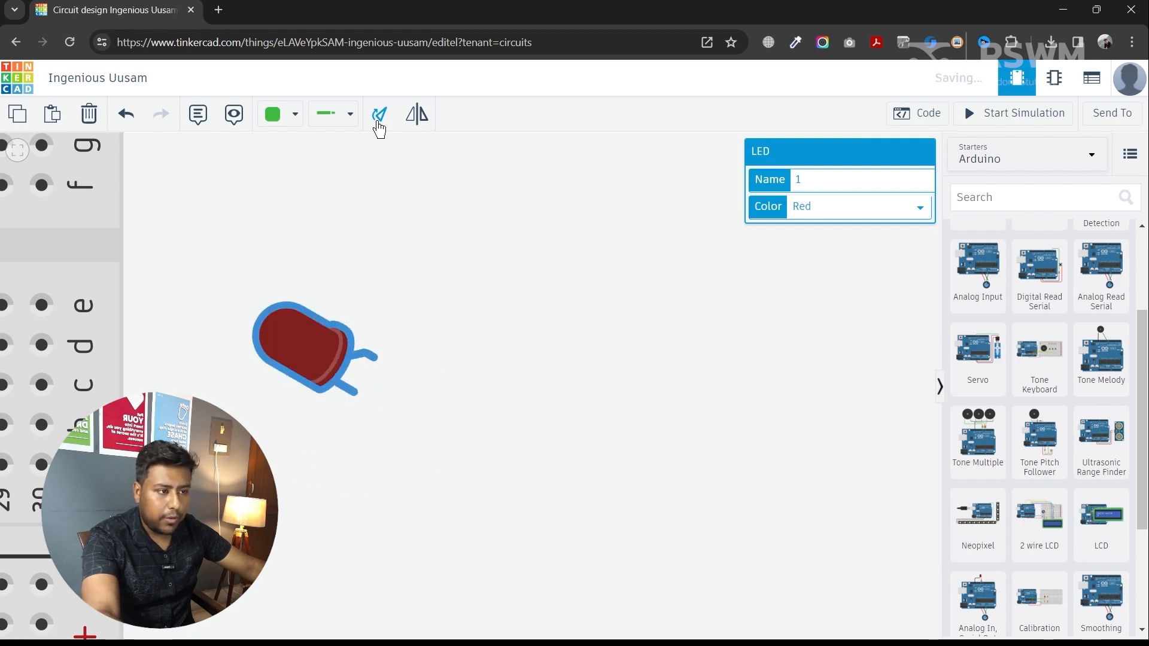
click(378, 121)
click(378, 121)
Open the Arduino's code editor, show the Control blocks, and switch the edit mode to Blocks + Text
scroll(487, 361, down, 5)
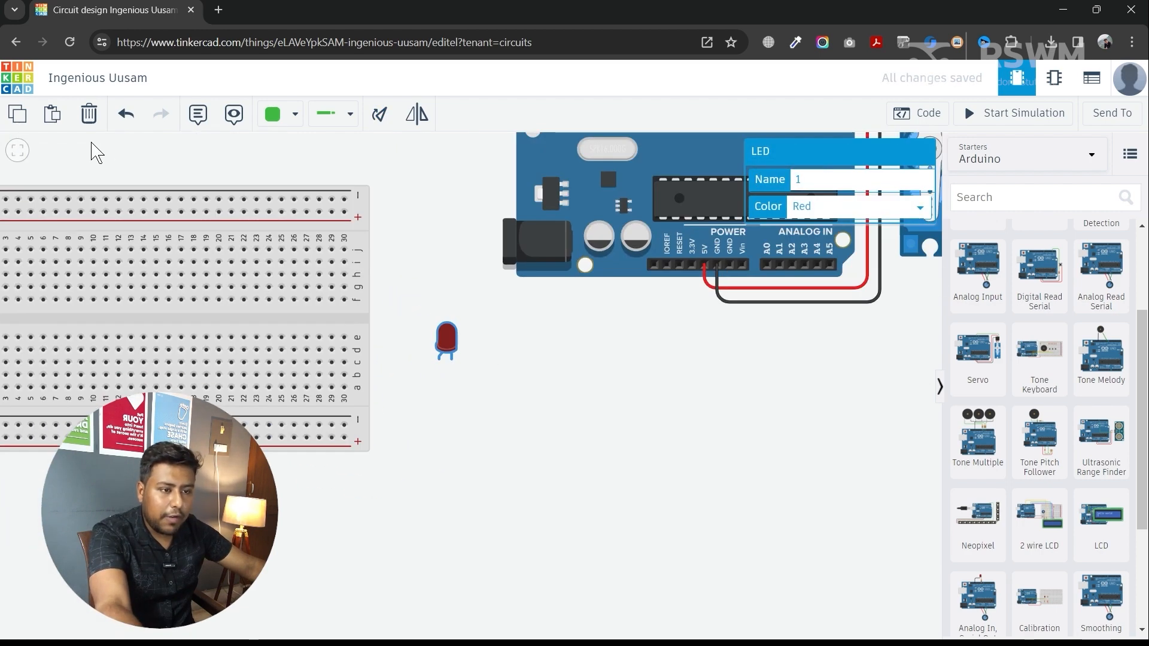
click(17, 154)
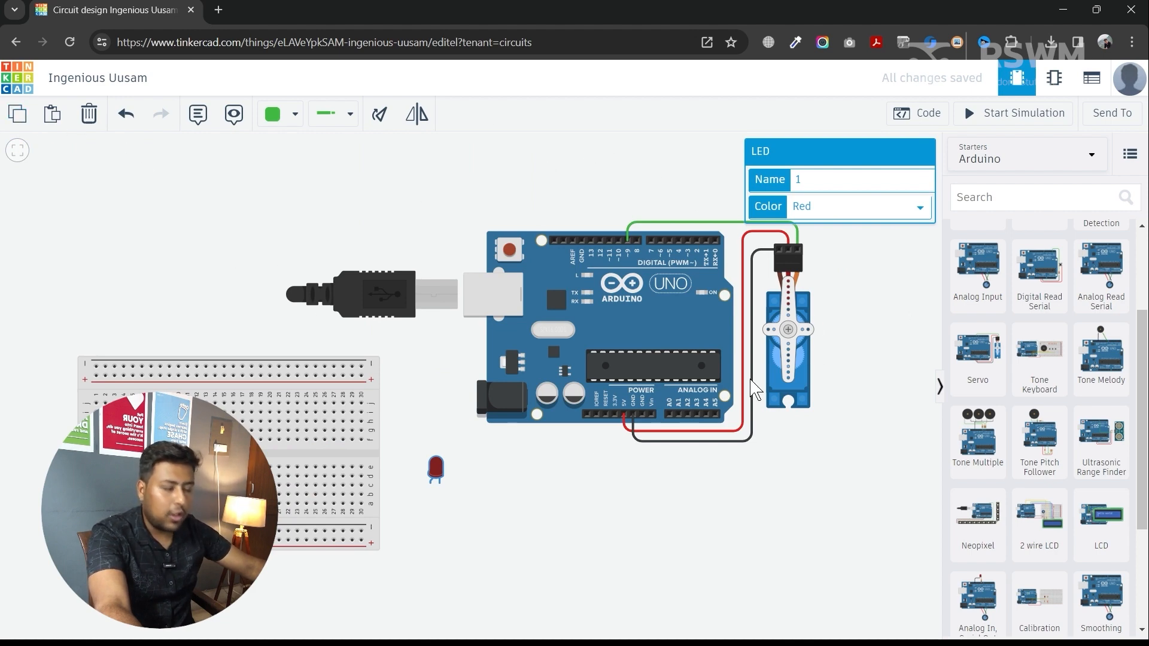
click(902, 331)
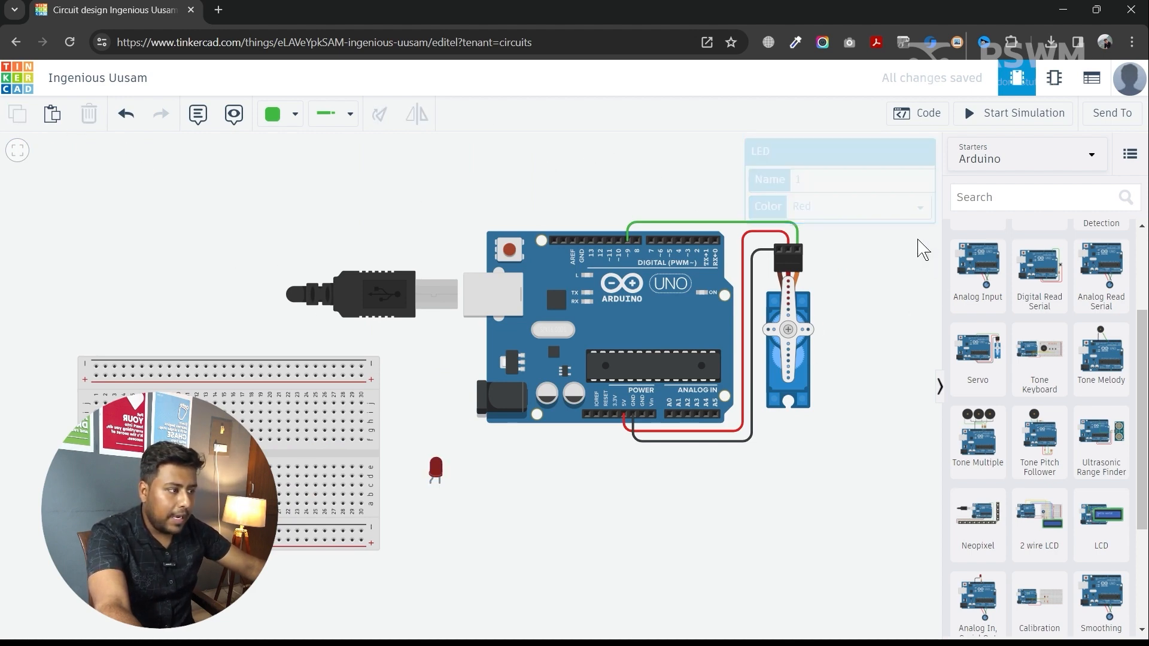
click(928, 126)
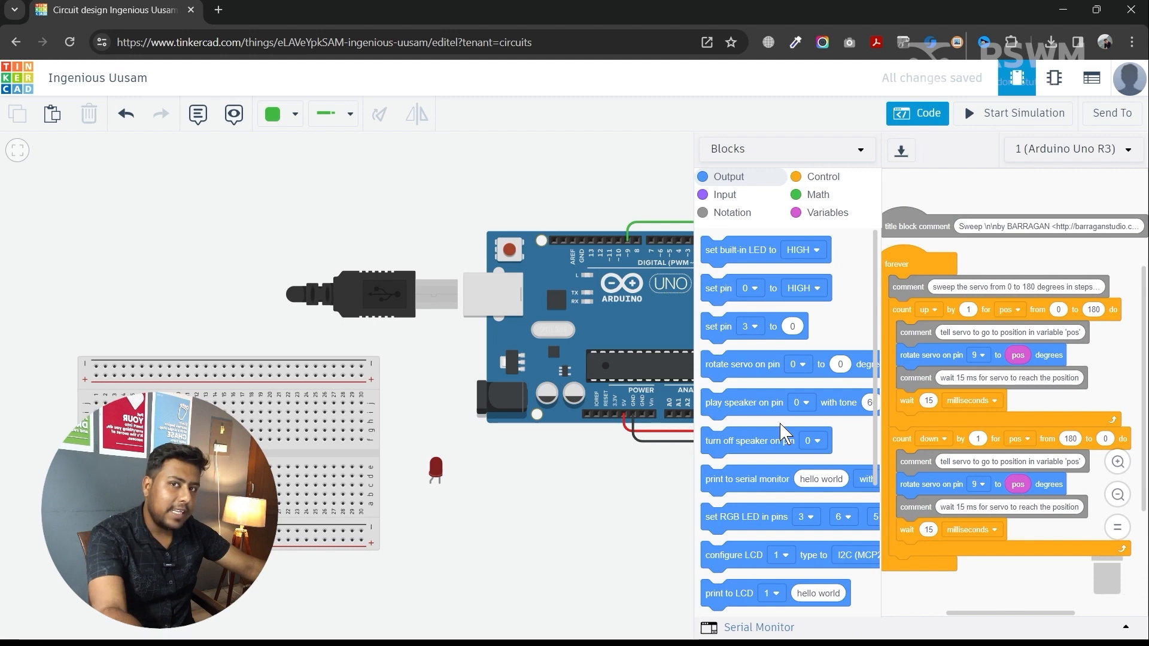
click(827, 182)
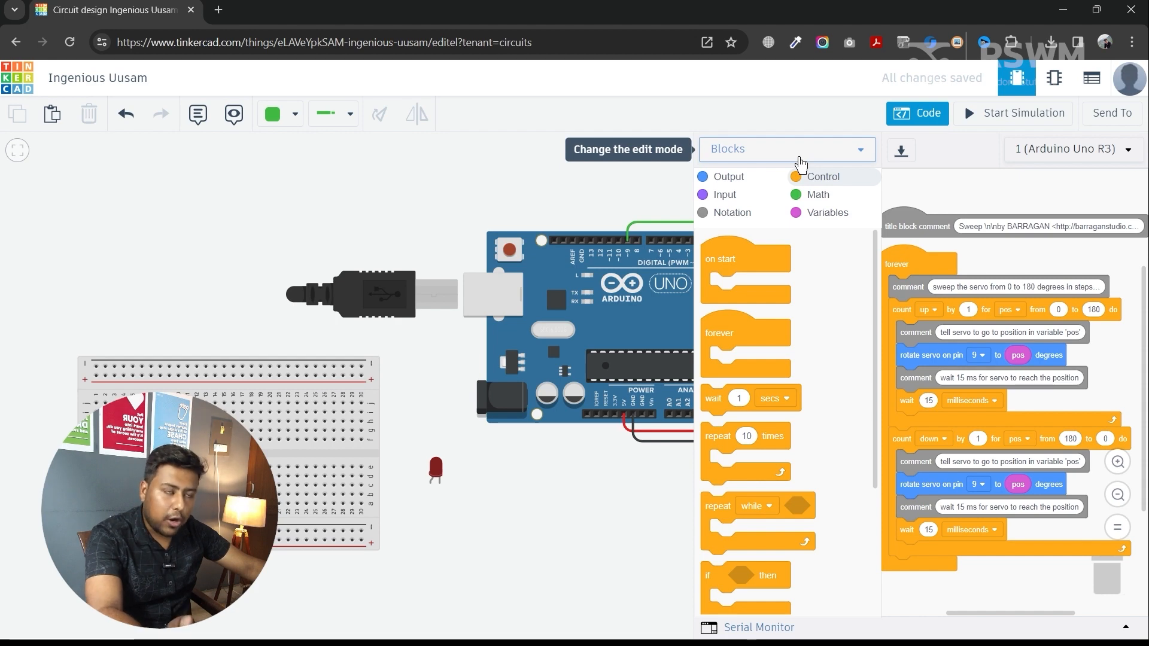
click(800, 161)
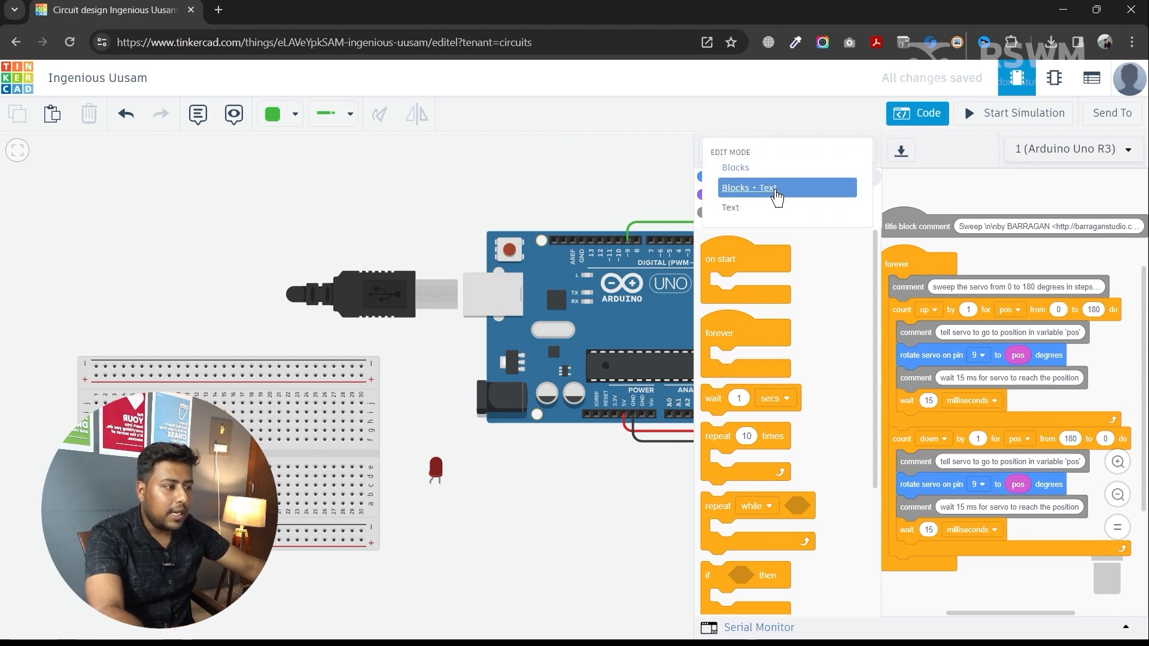
click(776, 191)
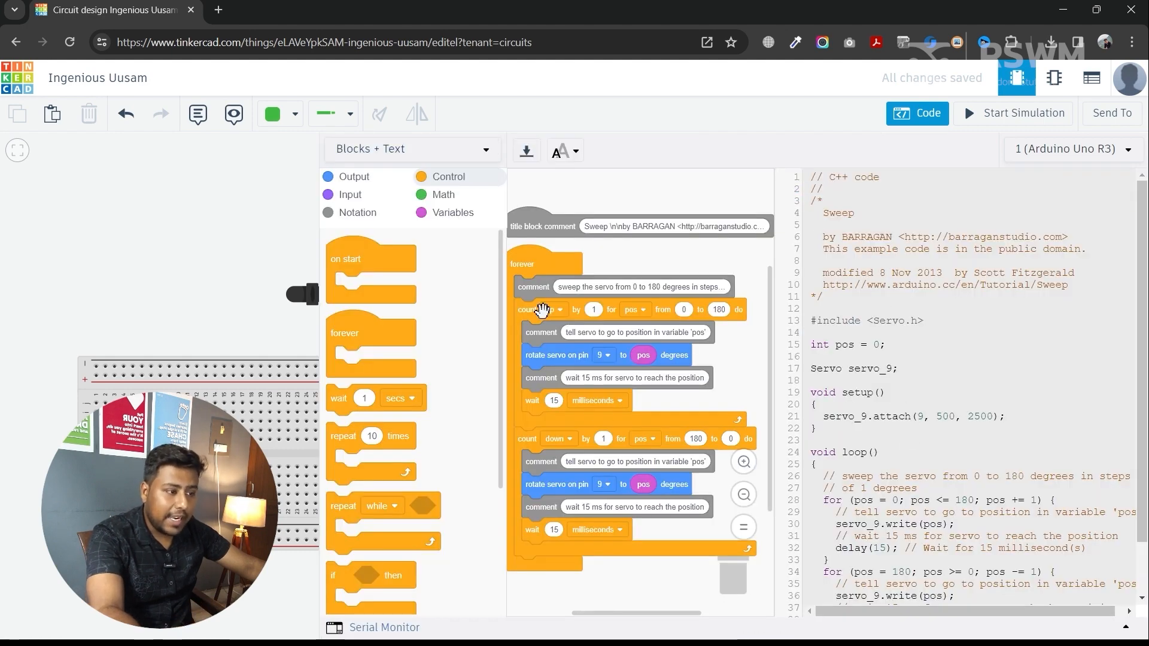
Reposition the forever block stack in the blocks workspace
drag(551, 281, 626, 290)
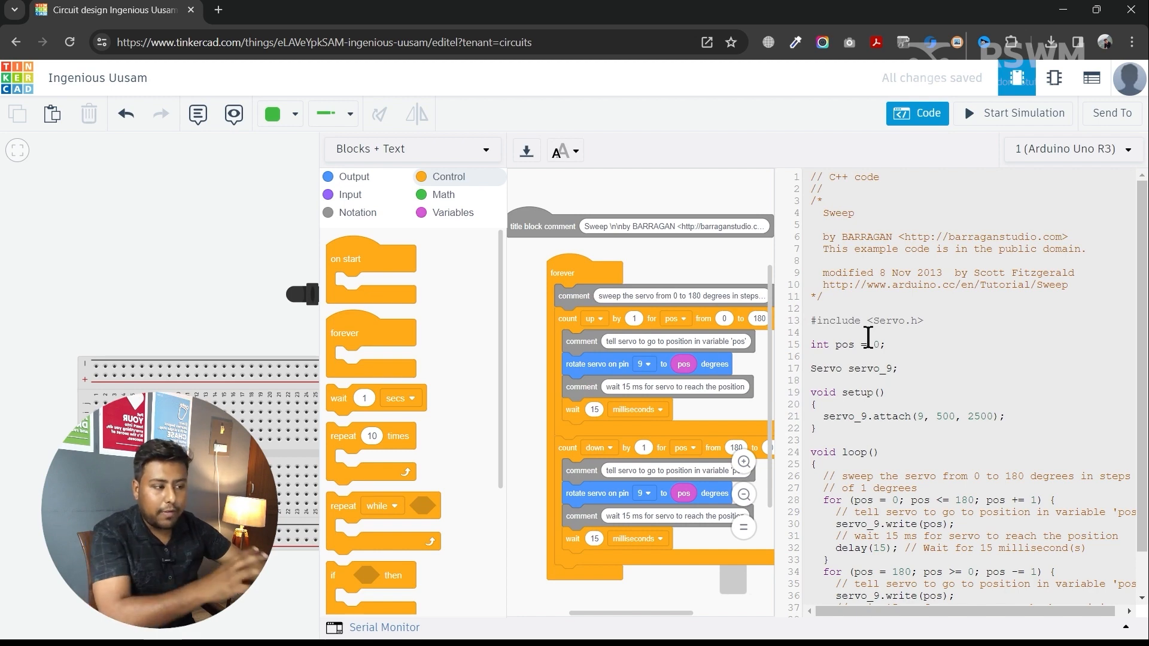
drag(560, 271, 542, 261)
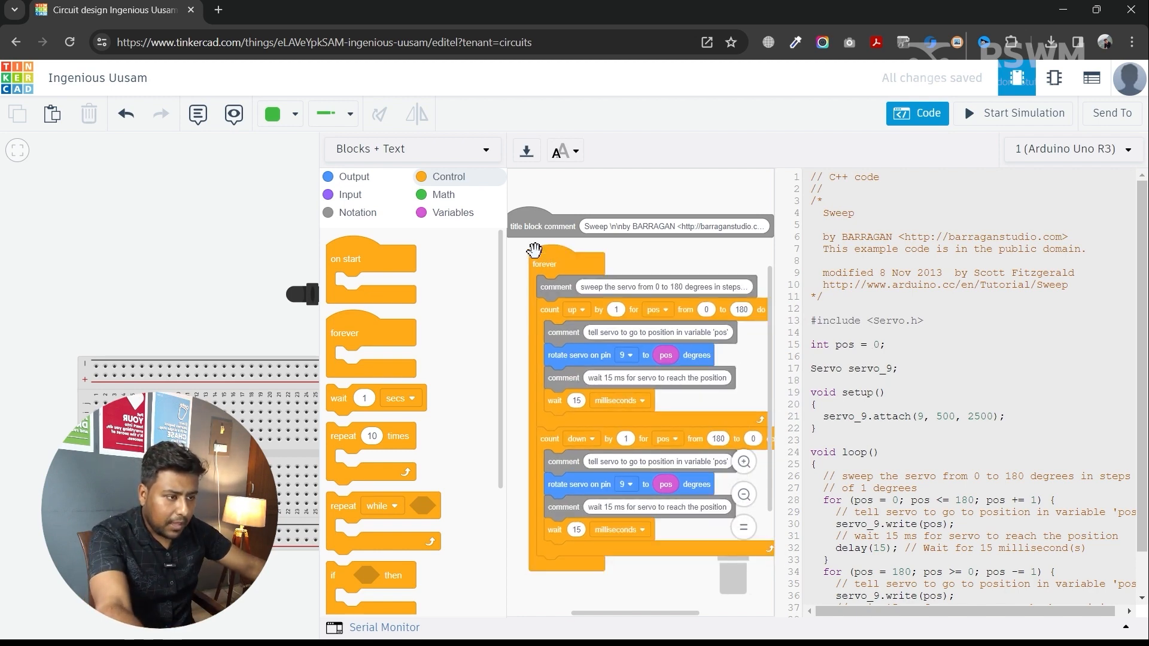
click(434, 157)
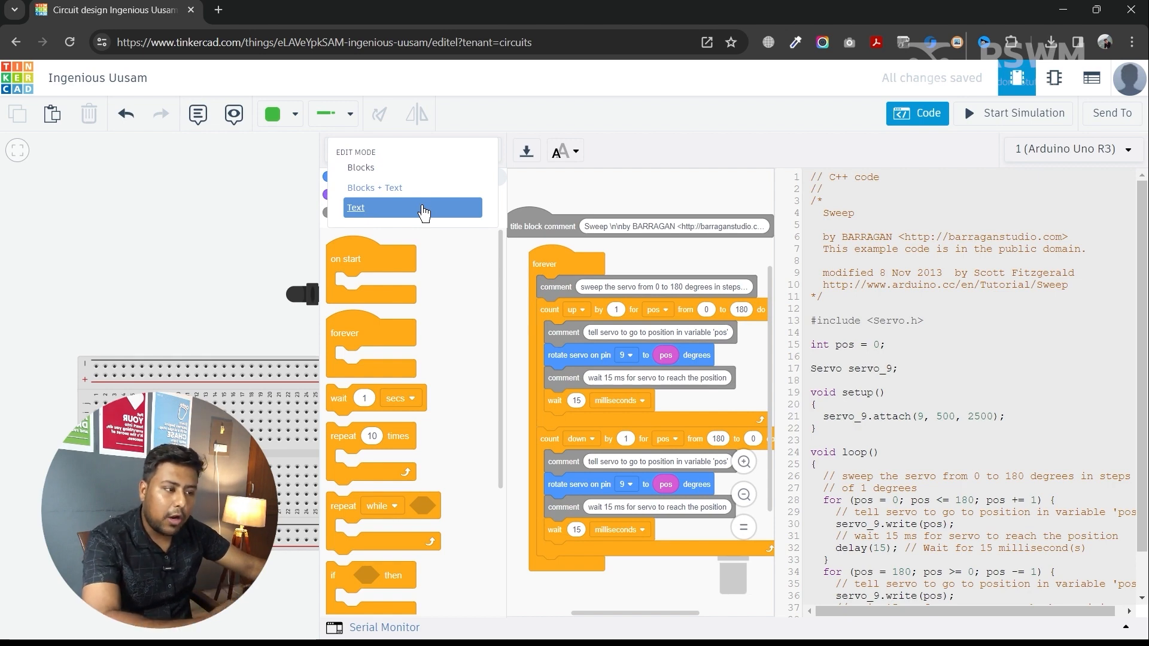
click(423, 210)
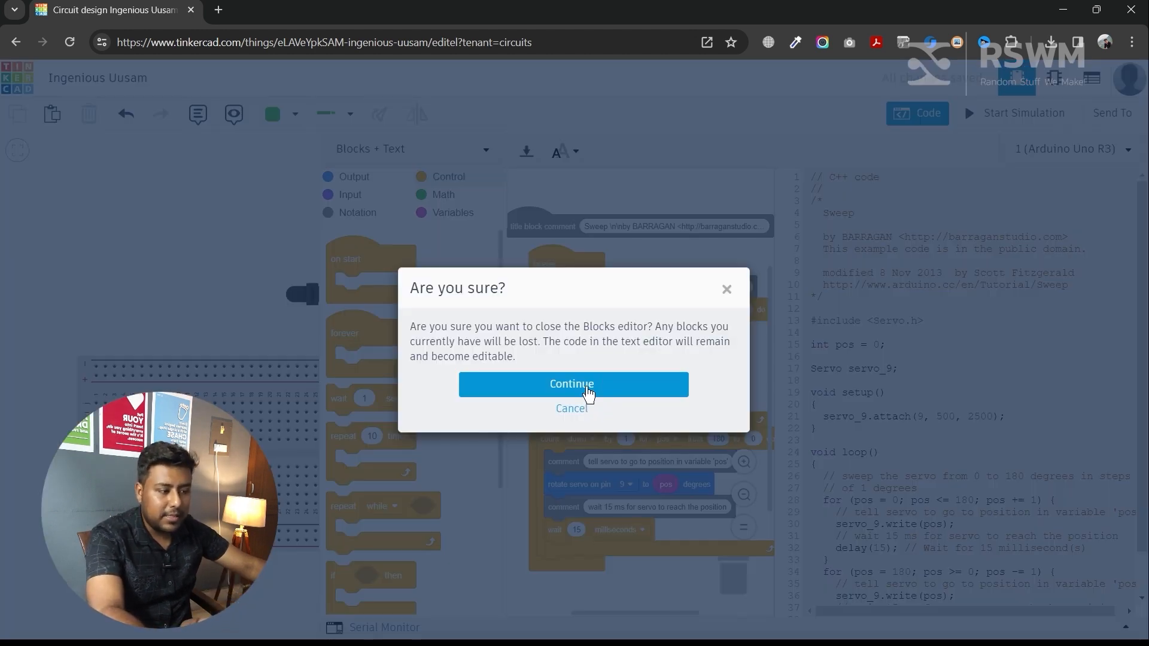
click(725, 289)
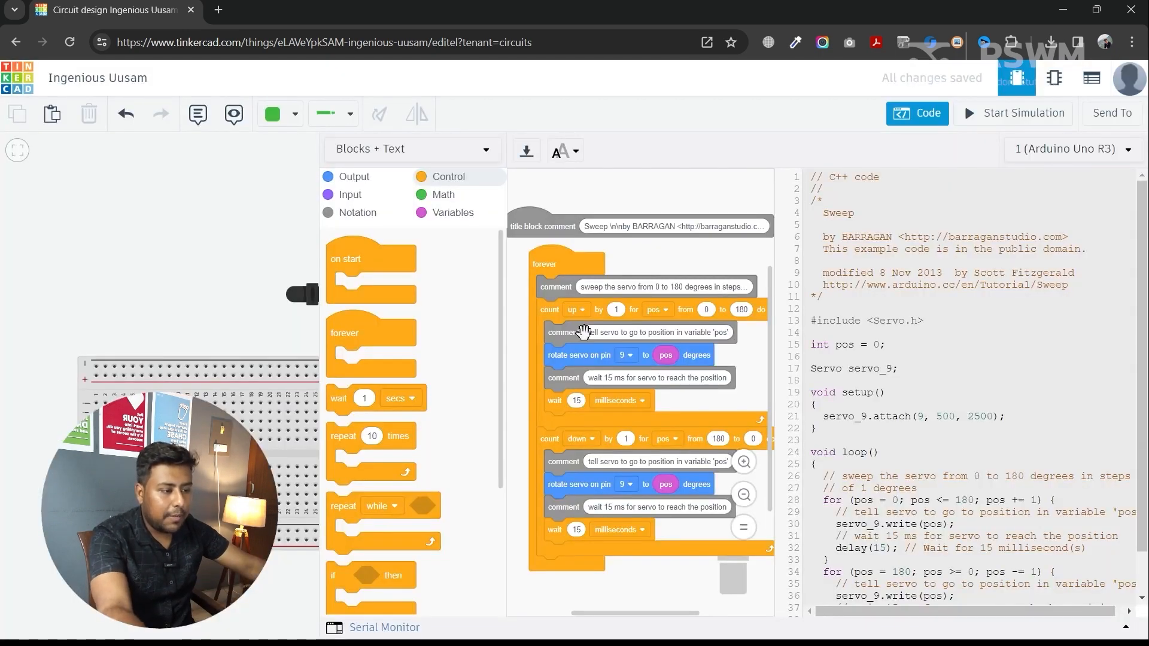
Switch the code editor to Text mode and accept closing the Blocks editor
scroll(912, 380, down, 1)
click(413, 150)
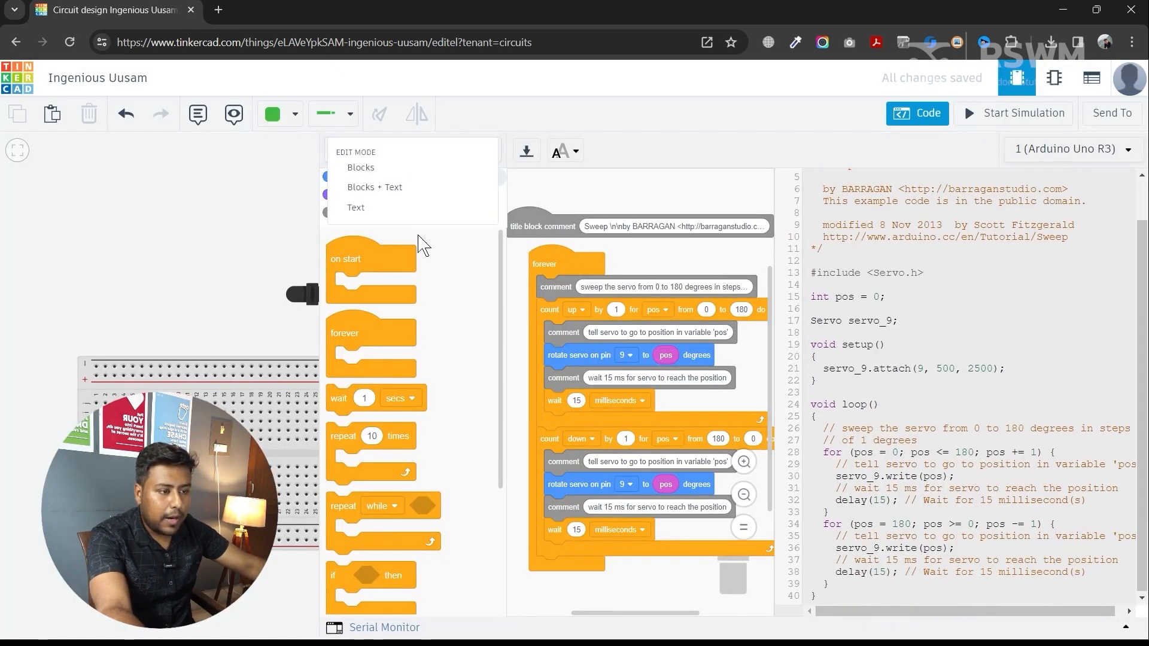
click(400, 200)
click(592, 394)
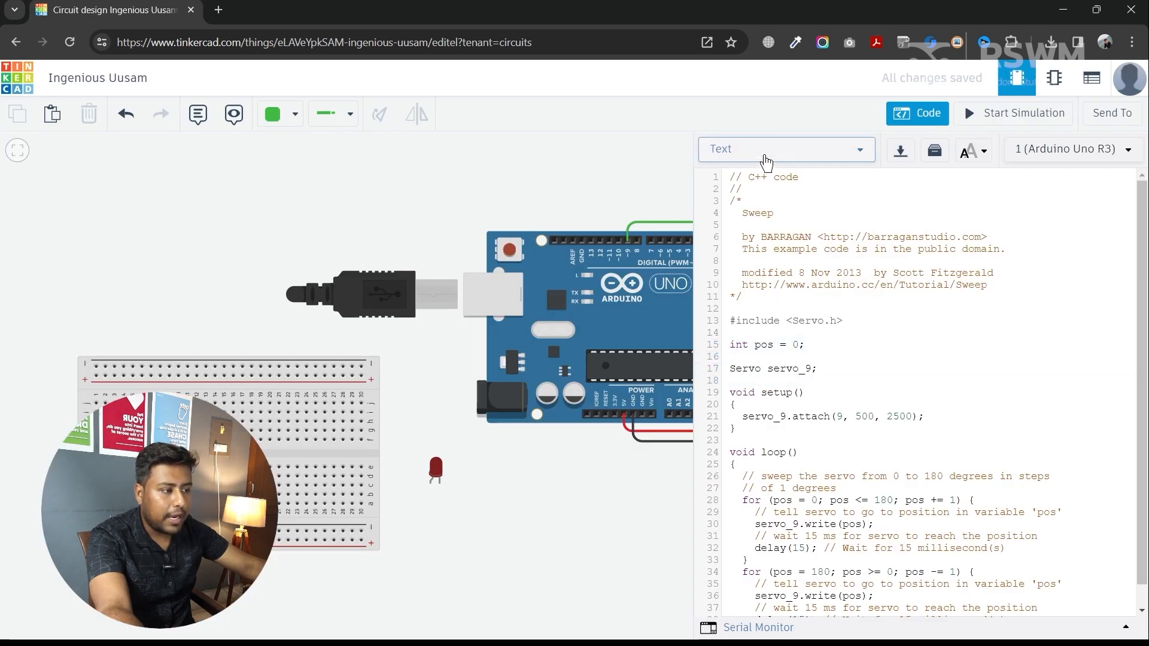
click(761, 152)
click(748, 154)
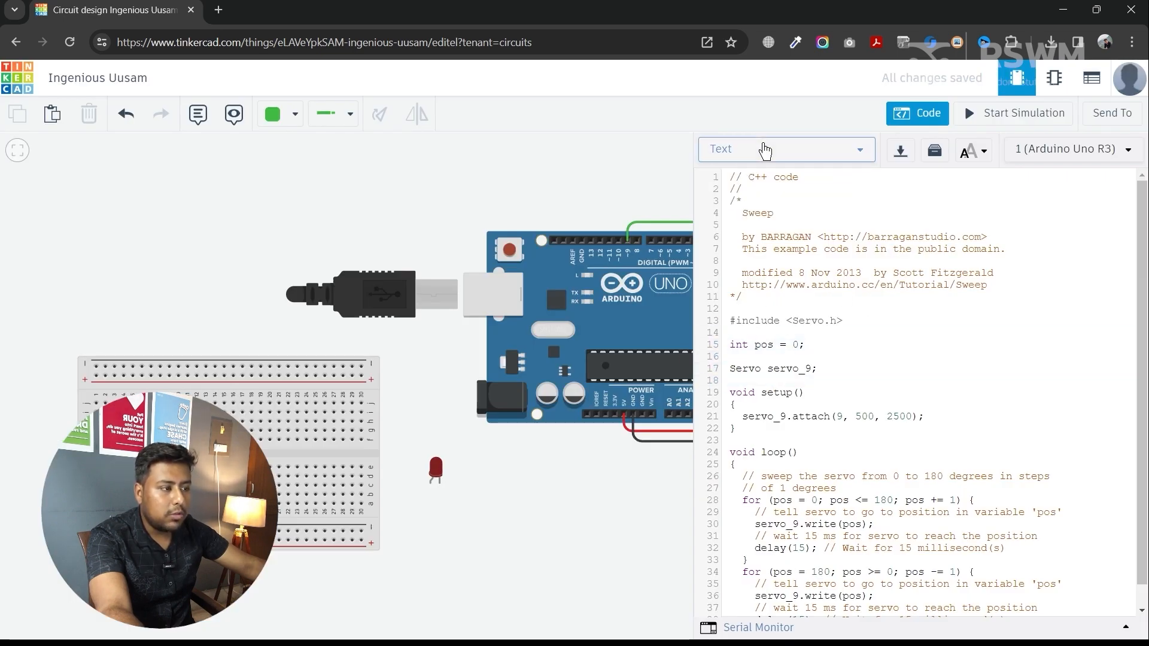
Switch the Arduino's code editor from Text to Blocks mode and accept clearing the text code
click(762, 149)
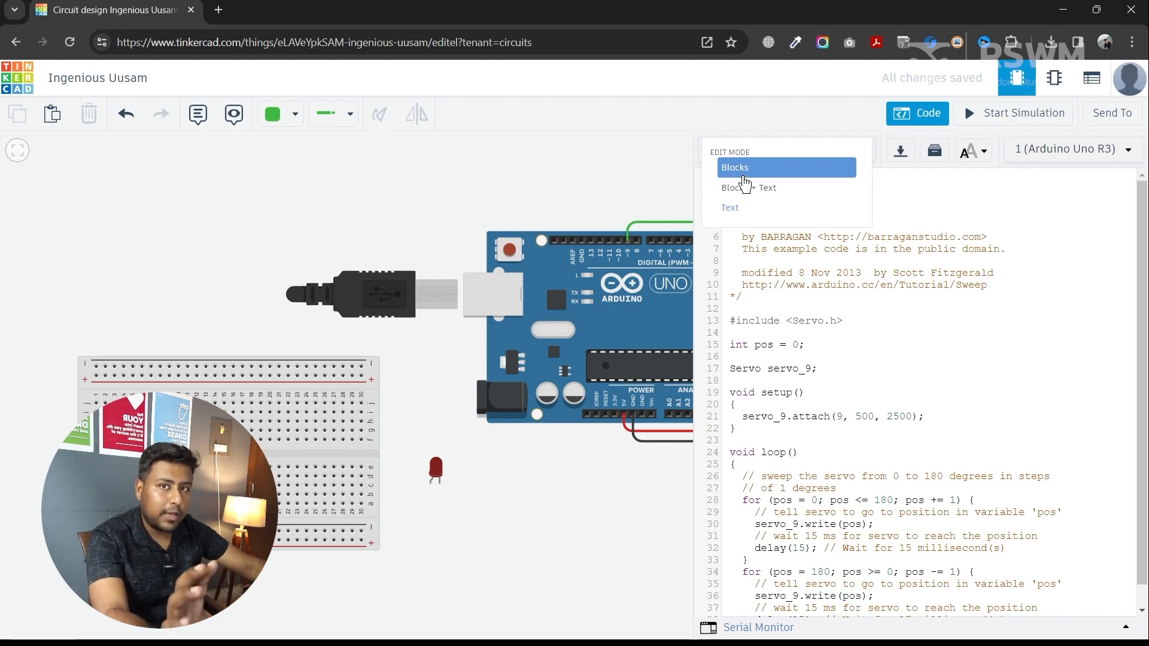
click(743, 175)
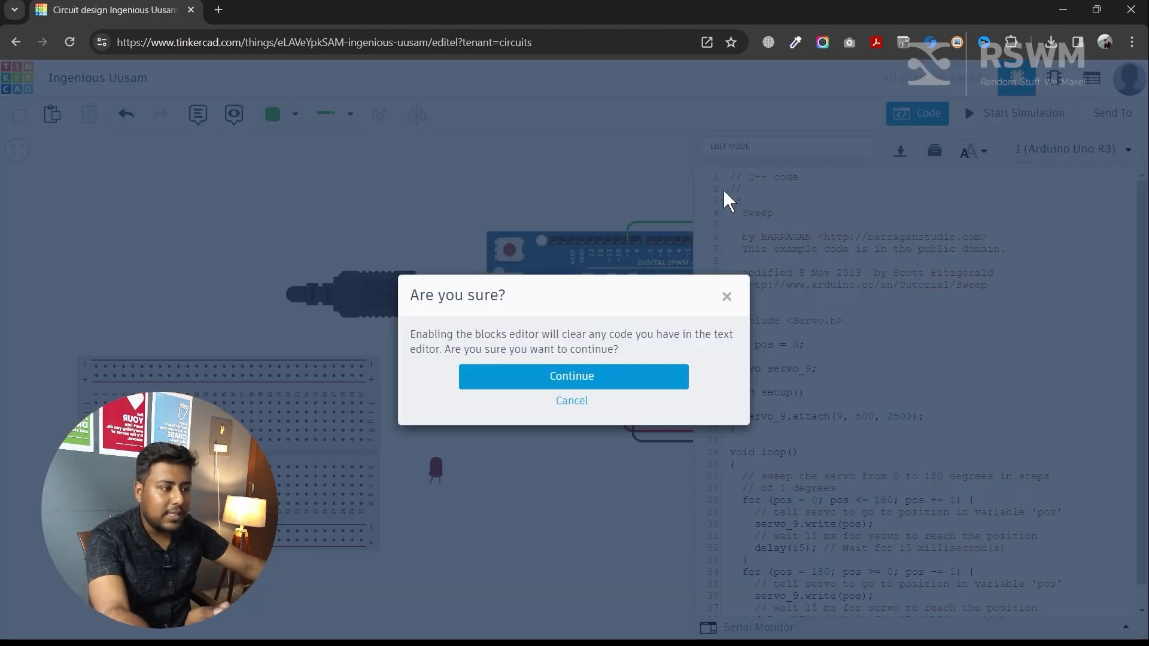
click(638, 377)
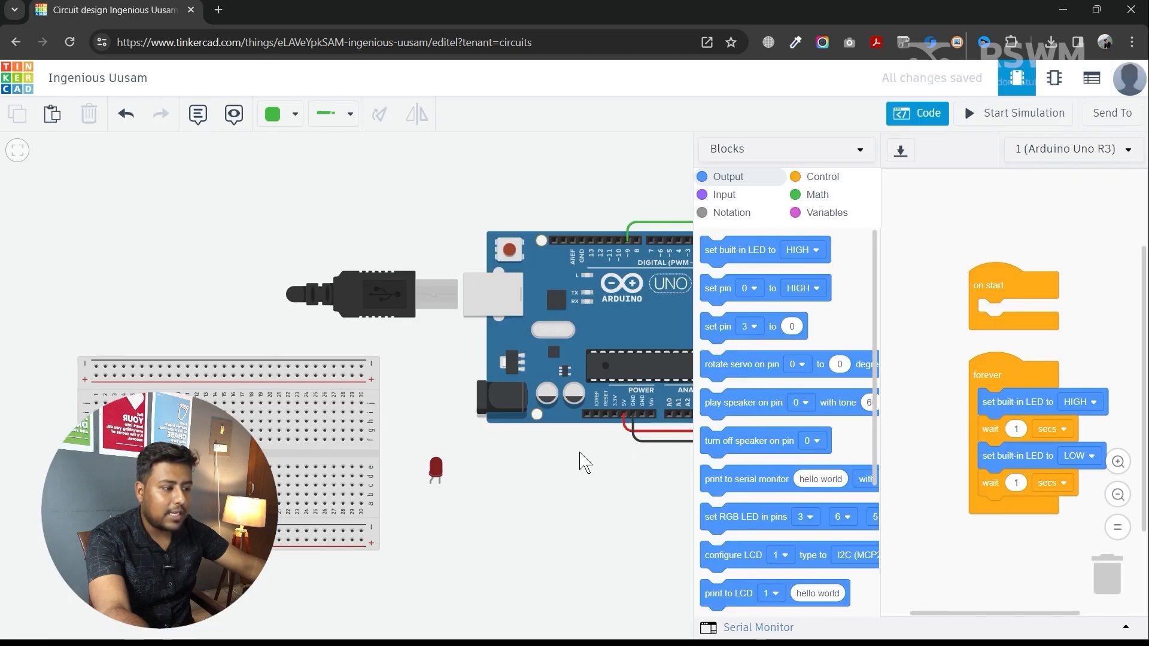
drag(507, 505, 209, 498)
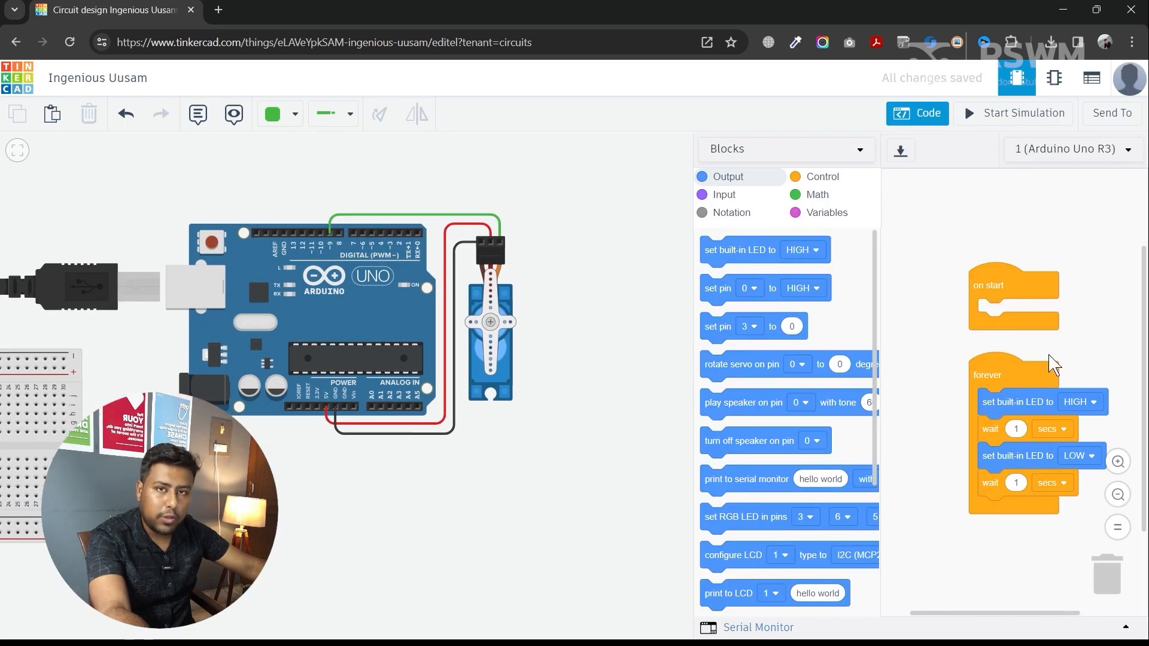
drag(416, 514, 569, 501)
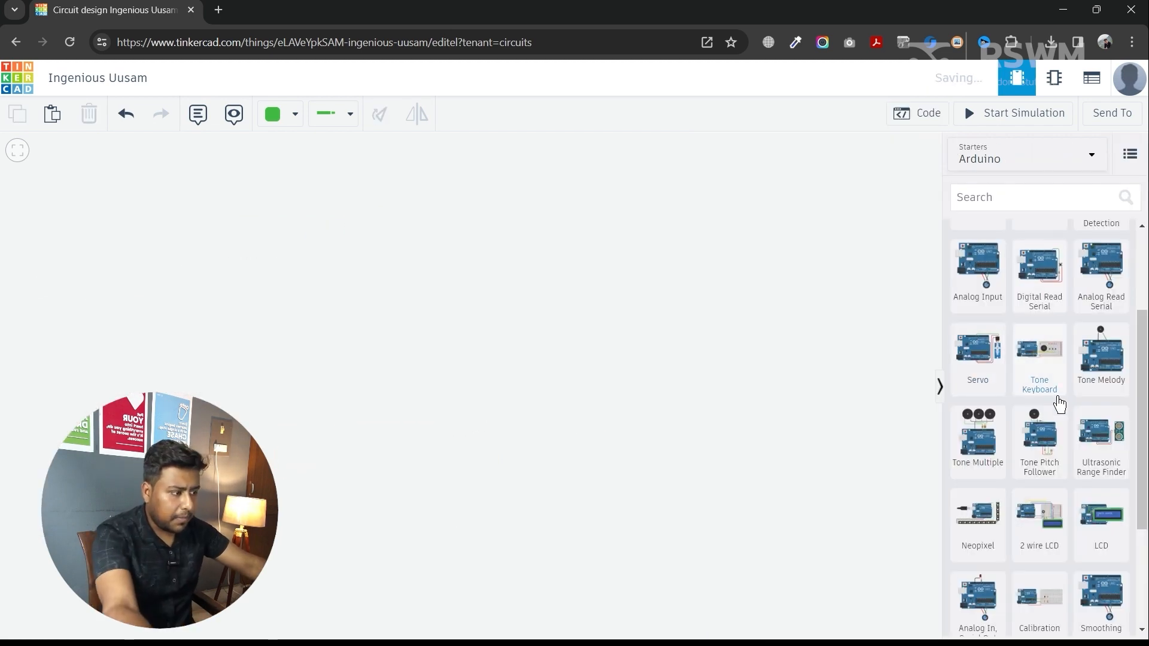
Place the Arduino Blink starter circuit on the empty workplane and deselect it
scroll(1056, 407, up, 2)
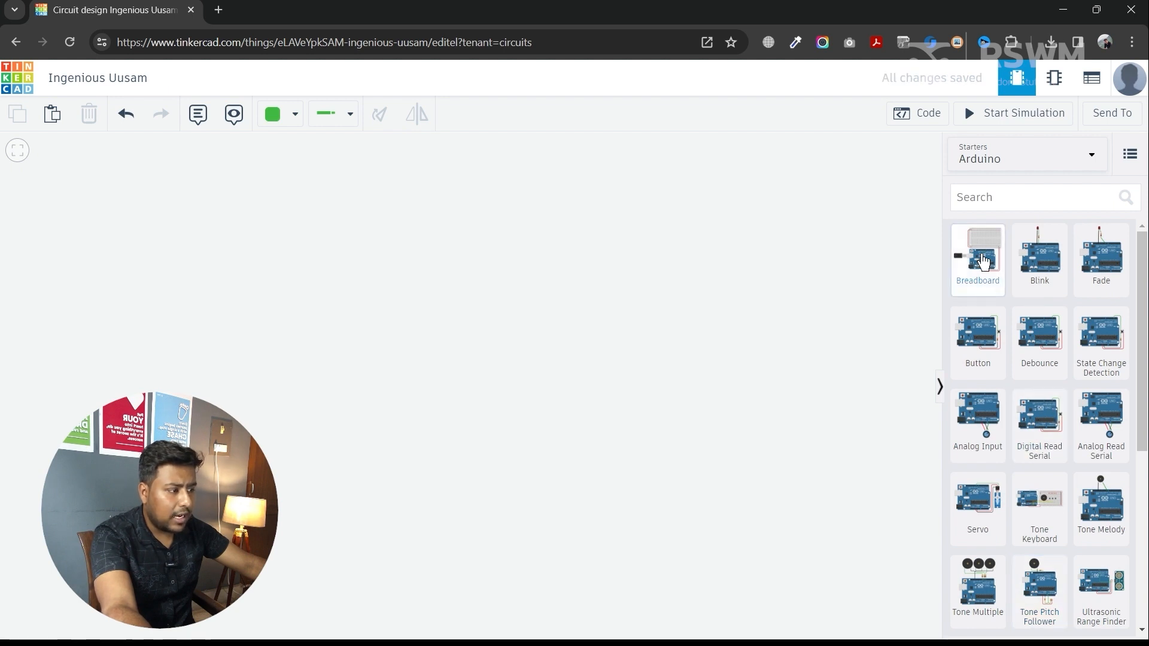
drag(622, 345, 399, 404)
click(549, 317)
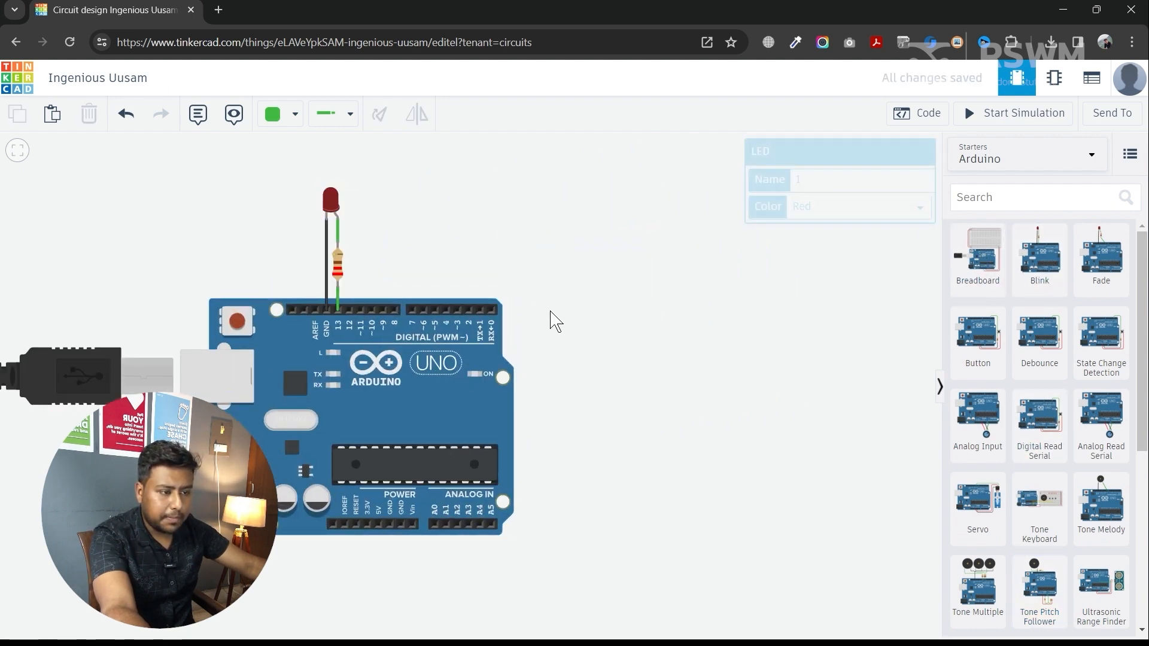
scroll(535, 334, up, 1)
scroll(530, 324, up, 1)
scroll(530, 324, down, 3)
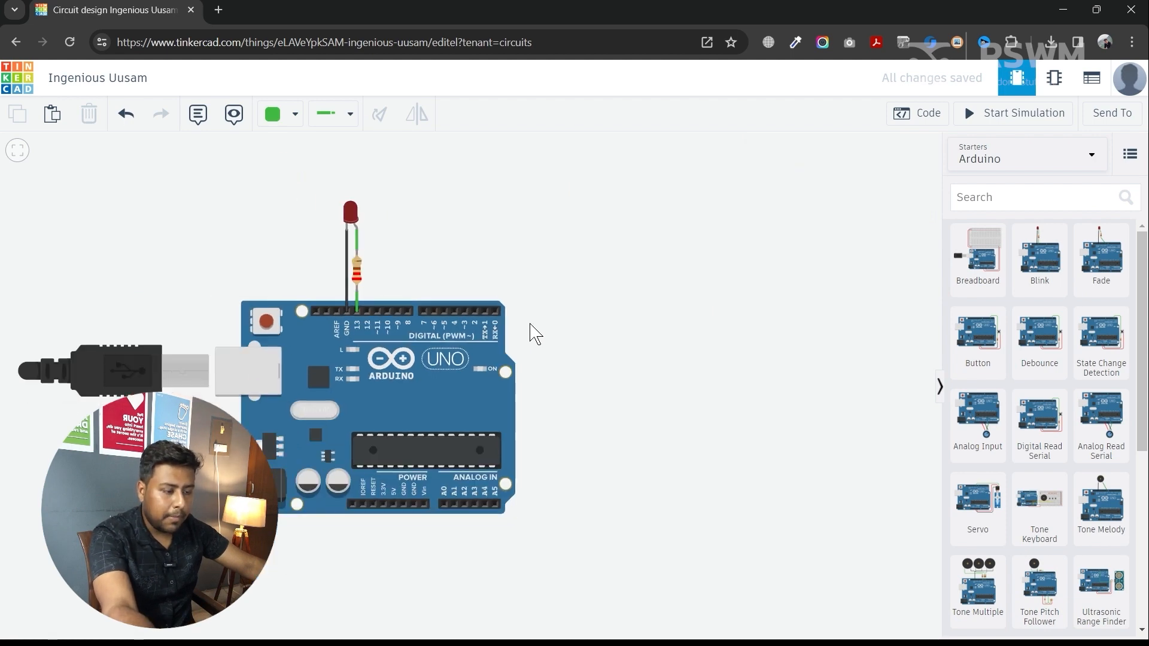
scroll(548, 331, up, 2)
drag(533, 306, 658, 333)
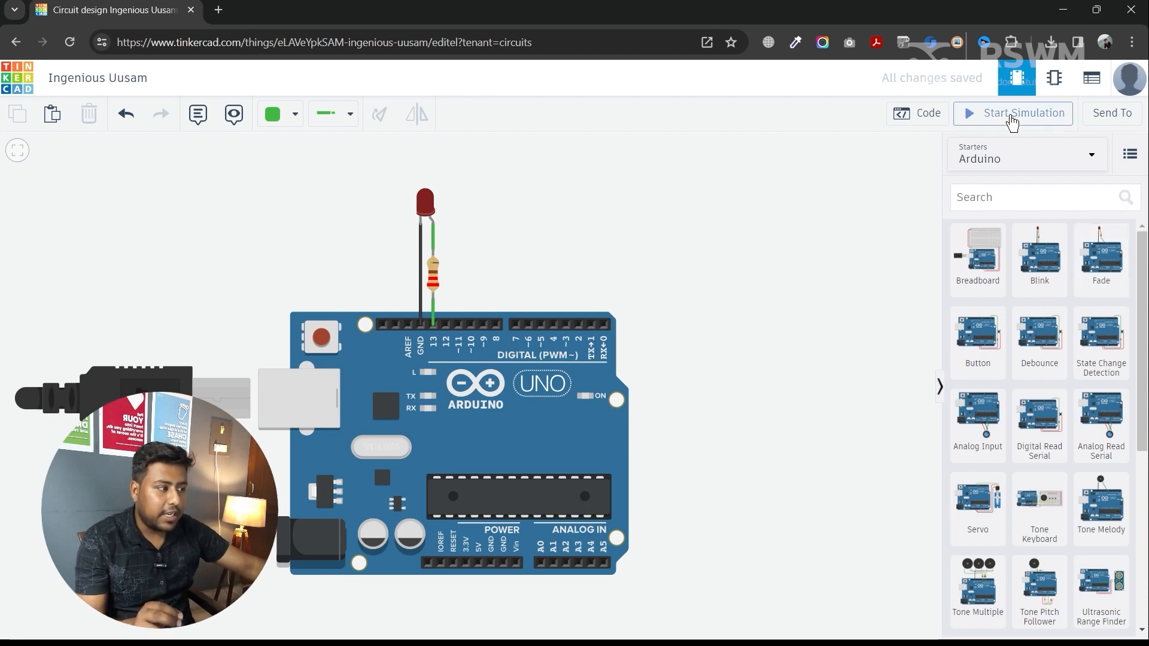
Simulate the Blink starter with its block code shown, and examine the external red LED and the board's built-in L light
click(910, 114)
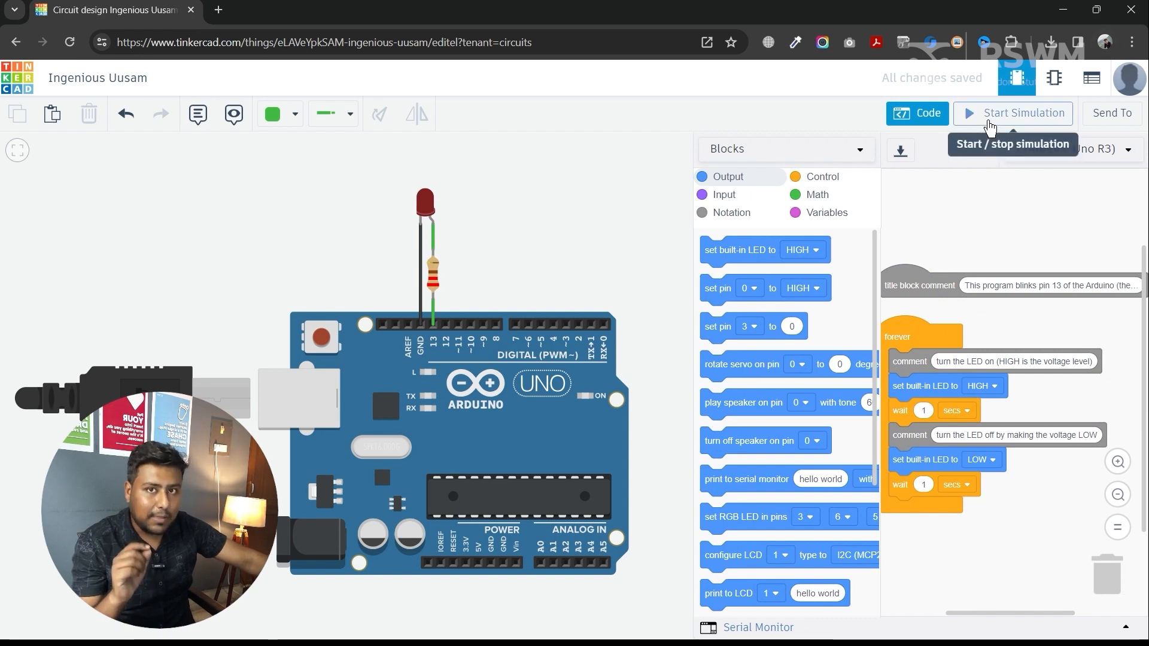
click(988, 120)
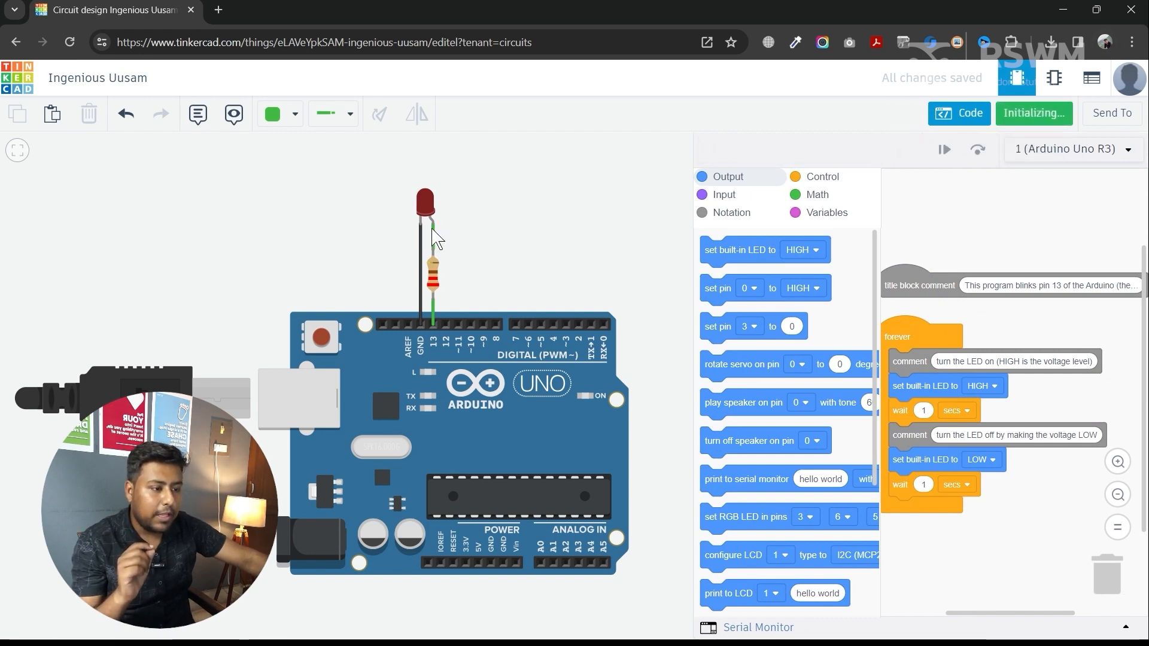
scroll(439, 227, up, 4)
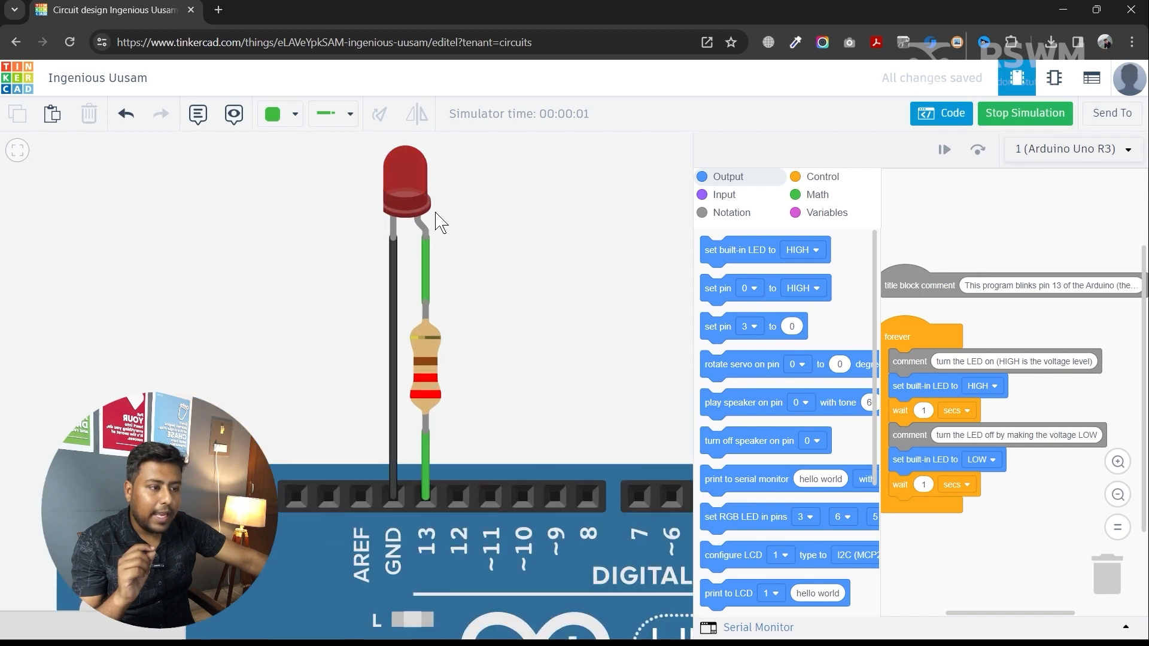
scroll(448, 274, up, 3)
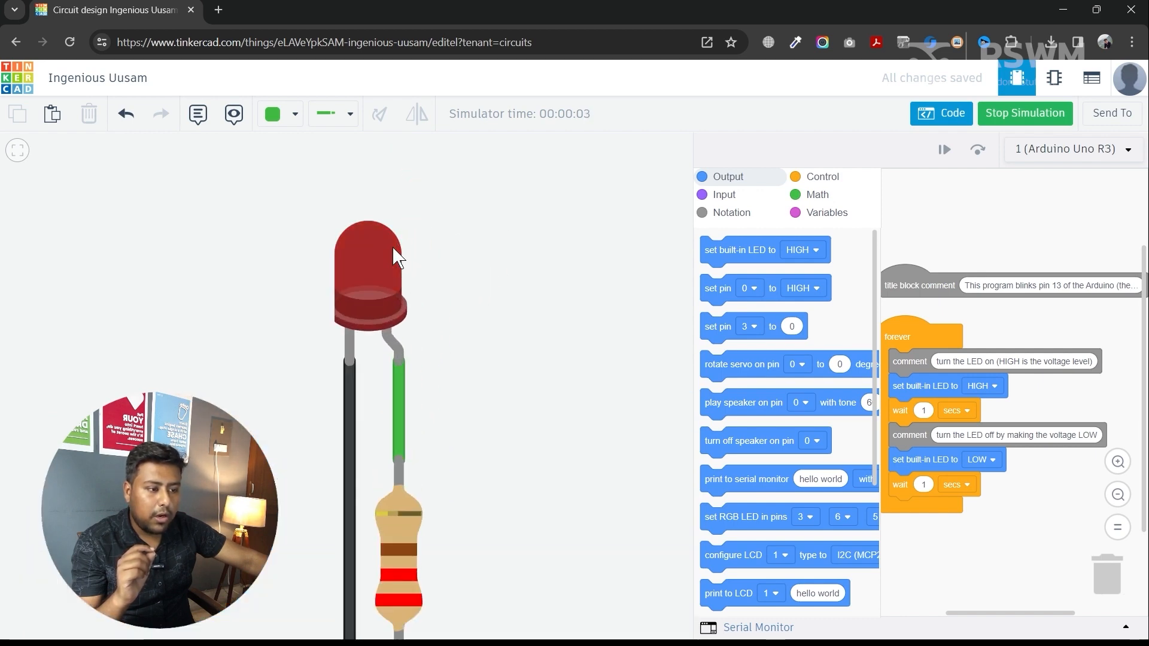
scroll(413, 266, down, 5)
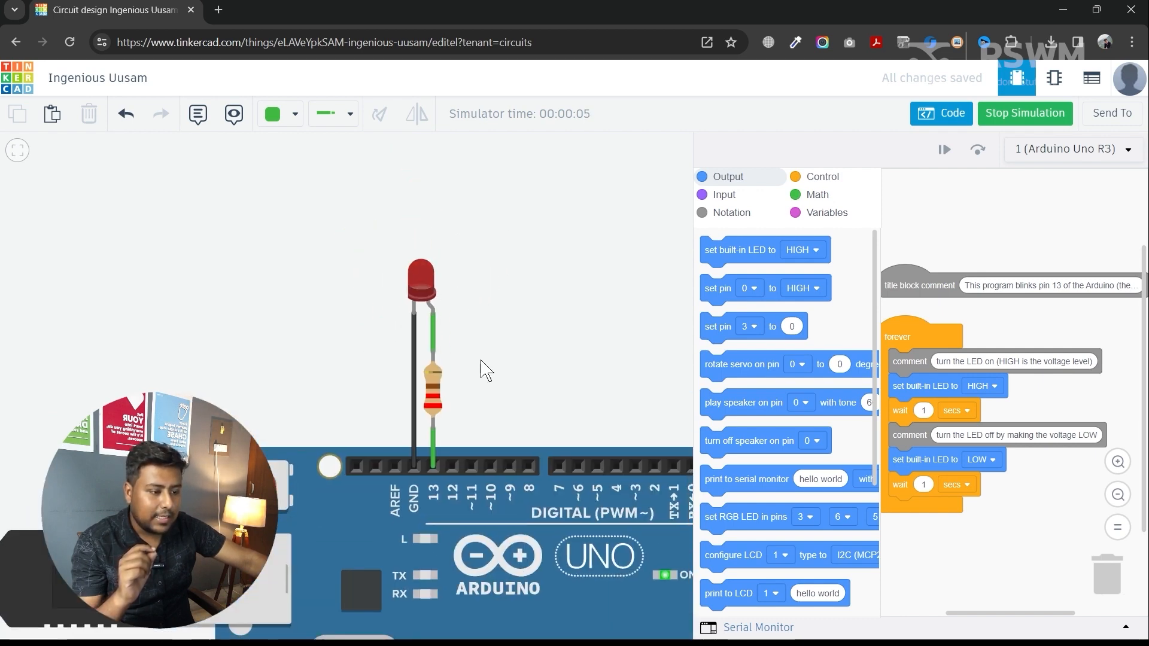
scroll(359, 407, up, 5)
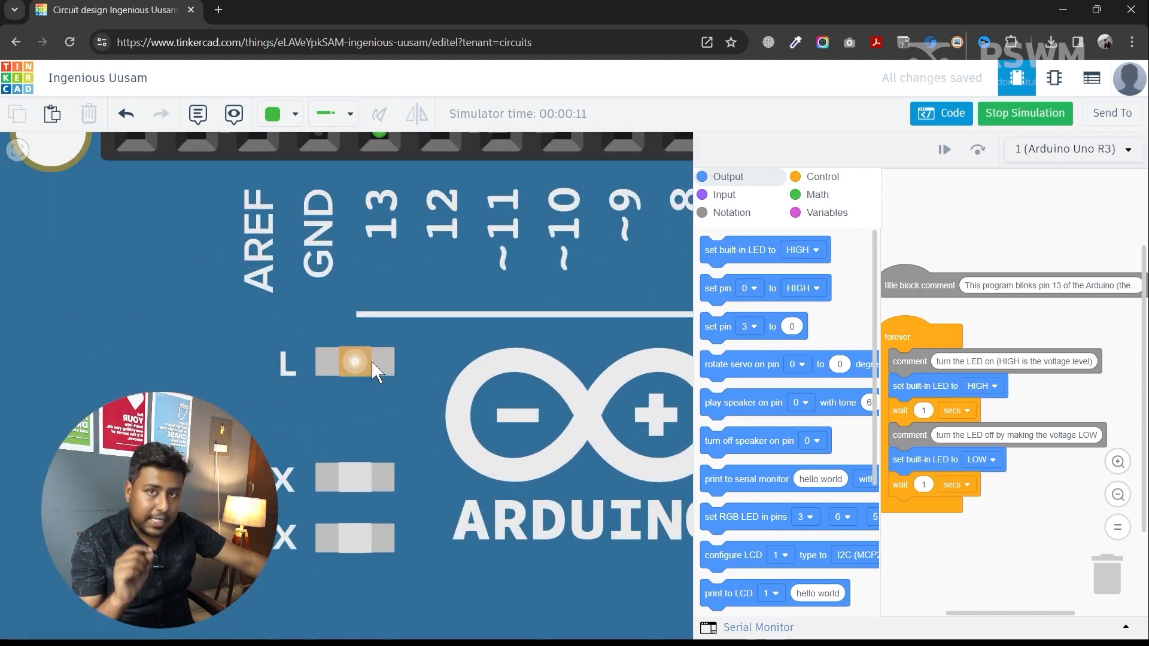
scroll(384, 372, down, 4)
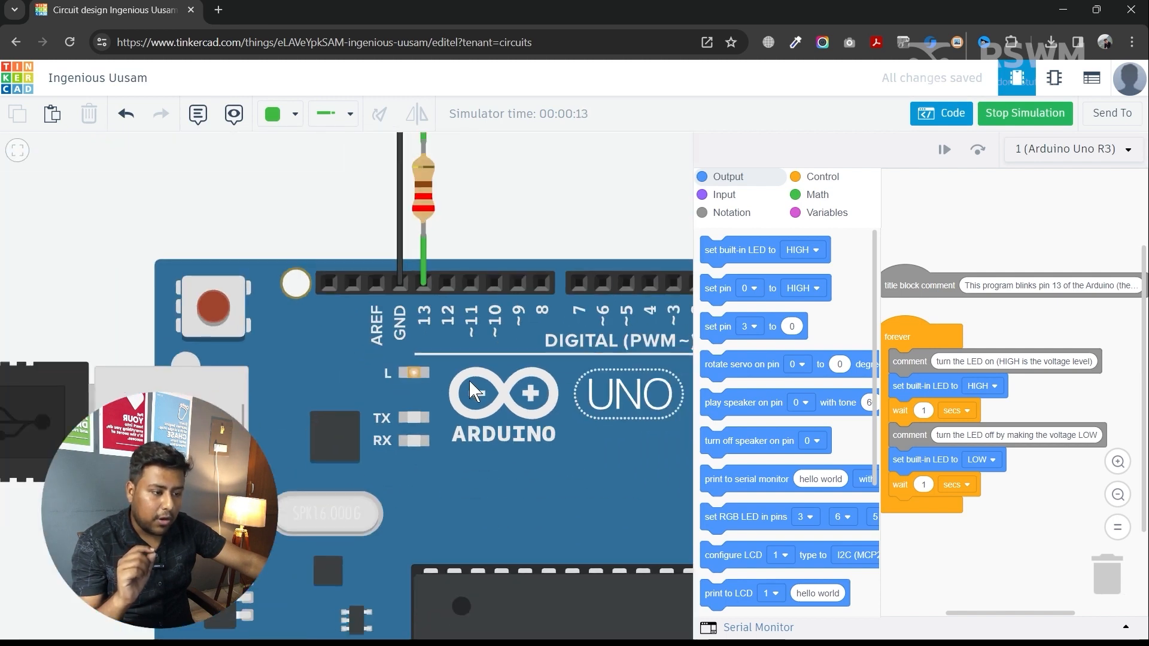
scroll(470, 383, down, 5)
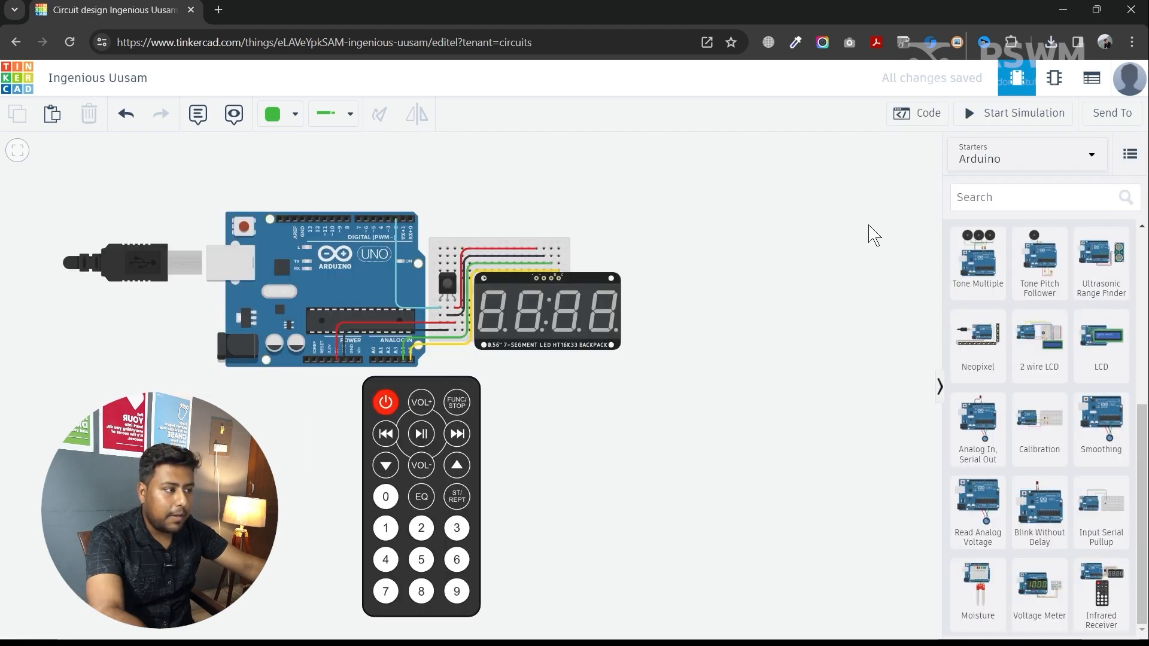
Download the Infrared Receiver starter's code and show it in Blocks + Text mode
click(938, 120)
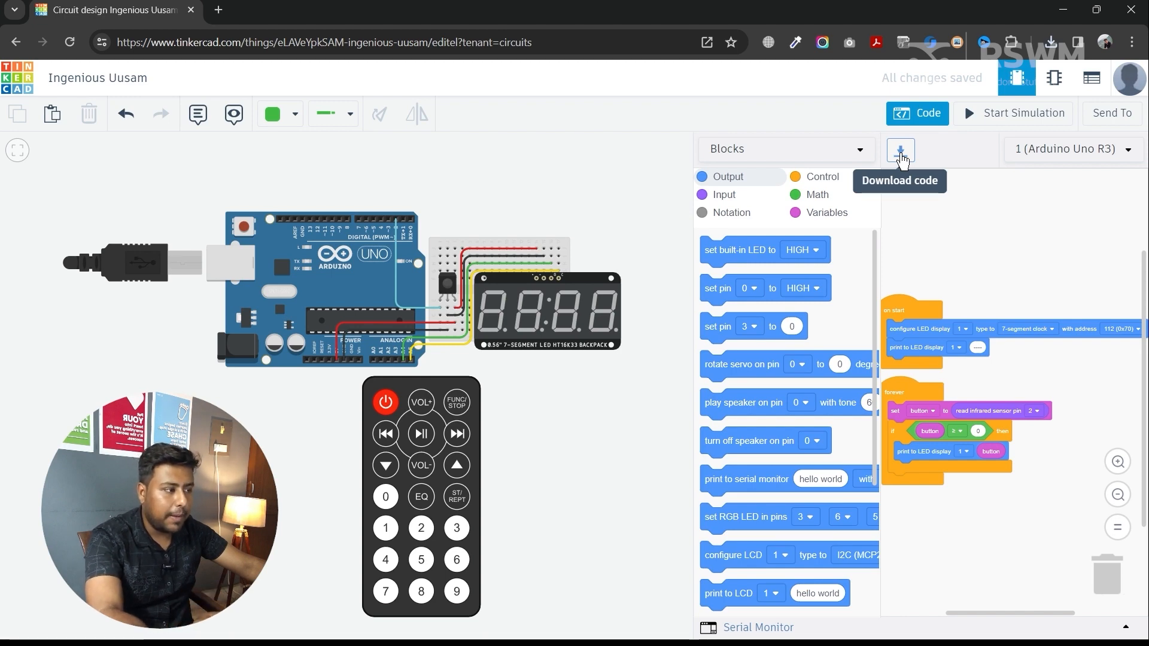
click(901, 158)
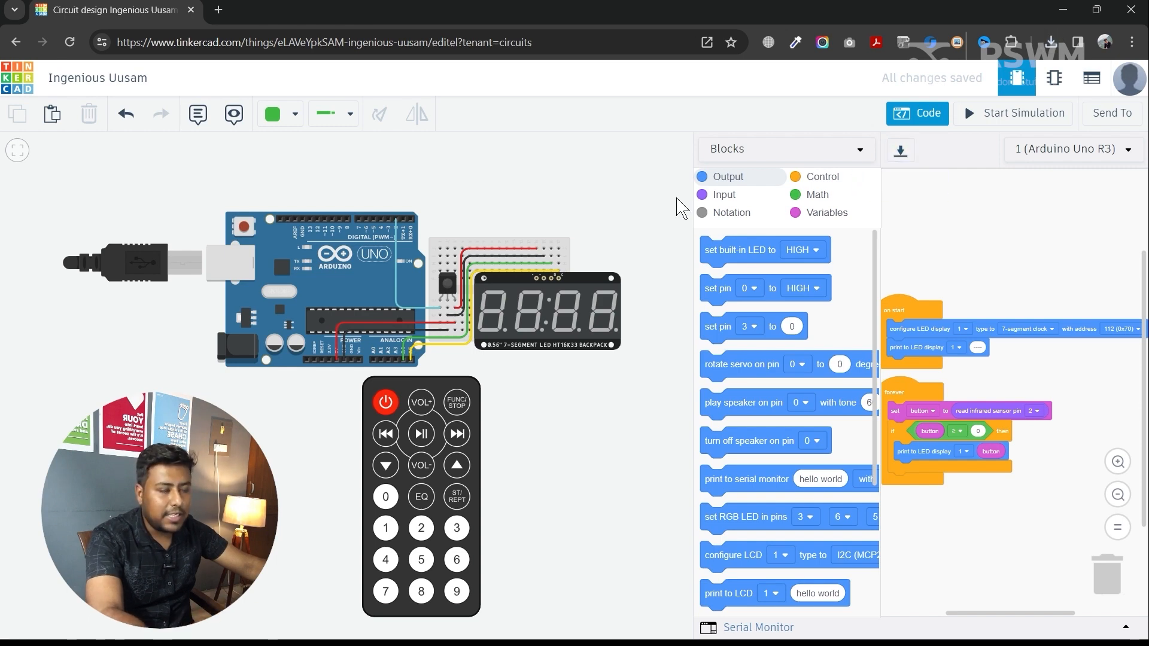
click(749, 155)
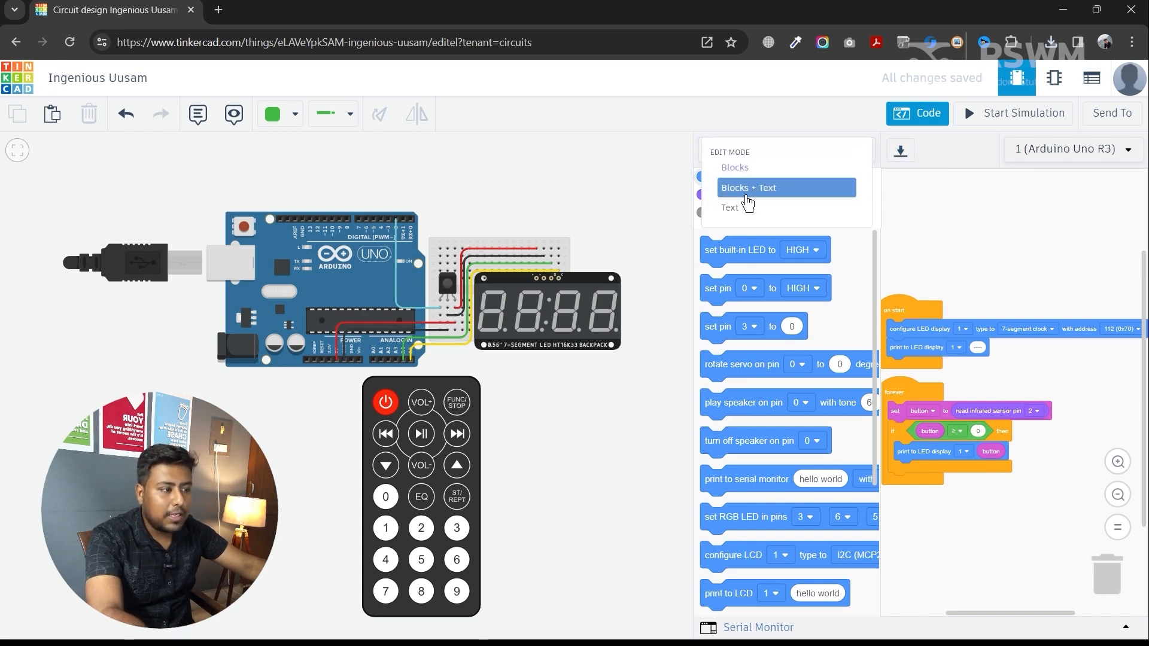
click(749, 187)
scroll(897, 349, down, 5)
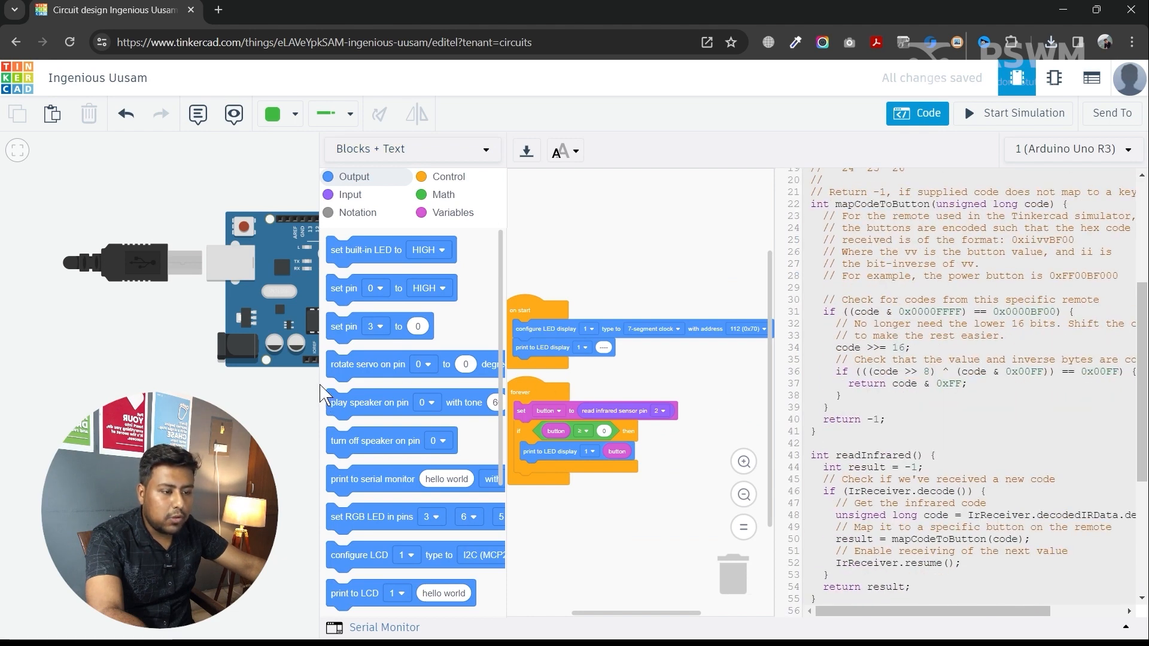
Select the entire text code of the Infrared Receiver starter, temporarily widening the code editor
drag(317, 386, 126, 385)
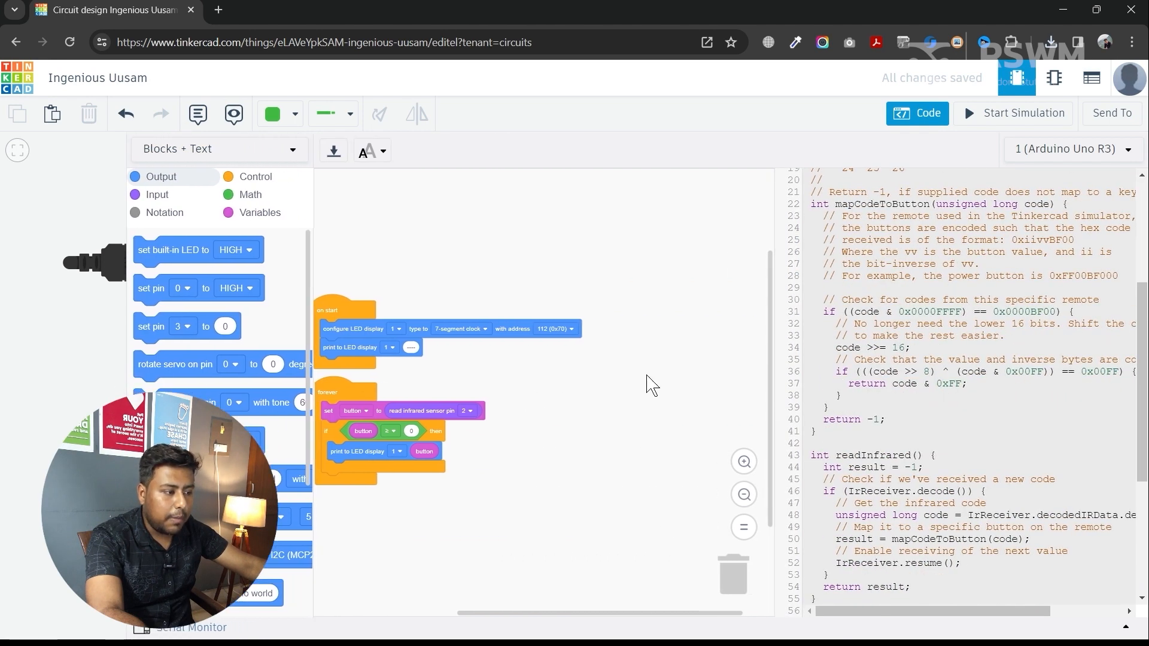
click(781, 411)
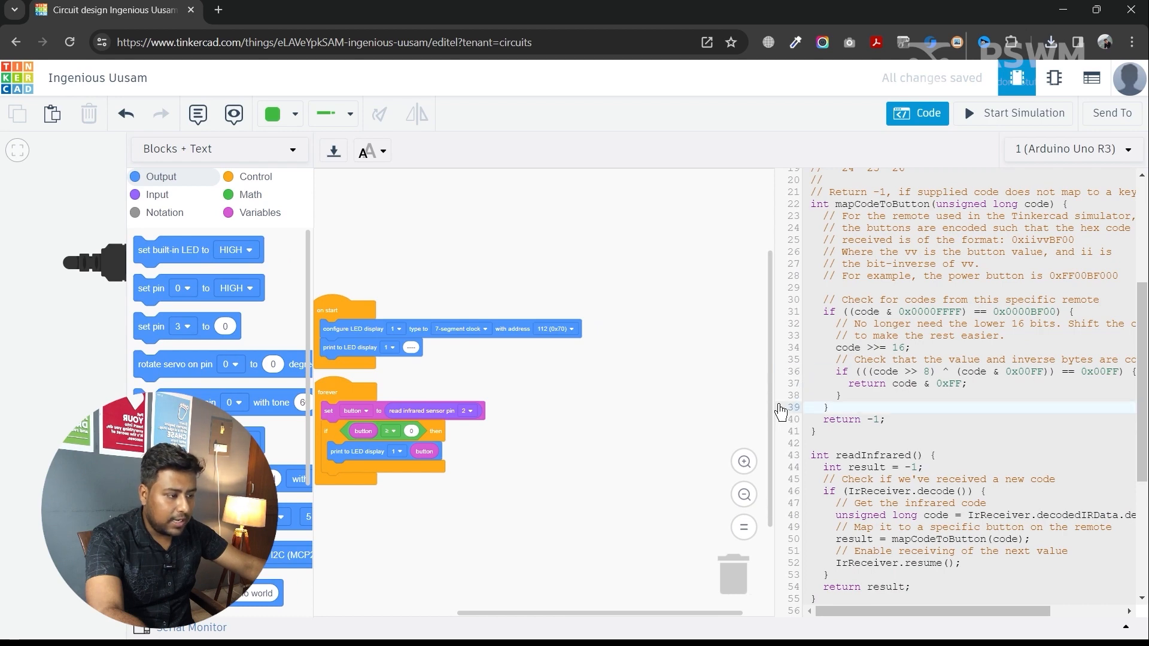
key(ctrl+a)
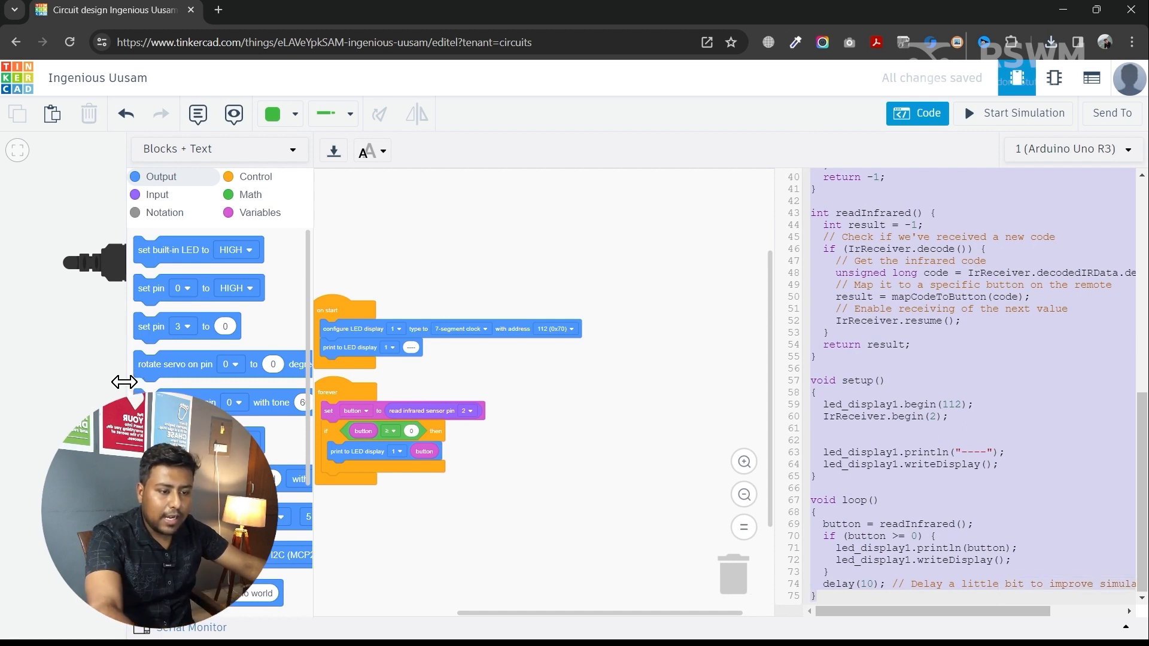
drag(124, 382, 318, 382)
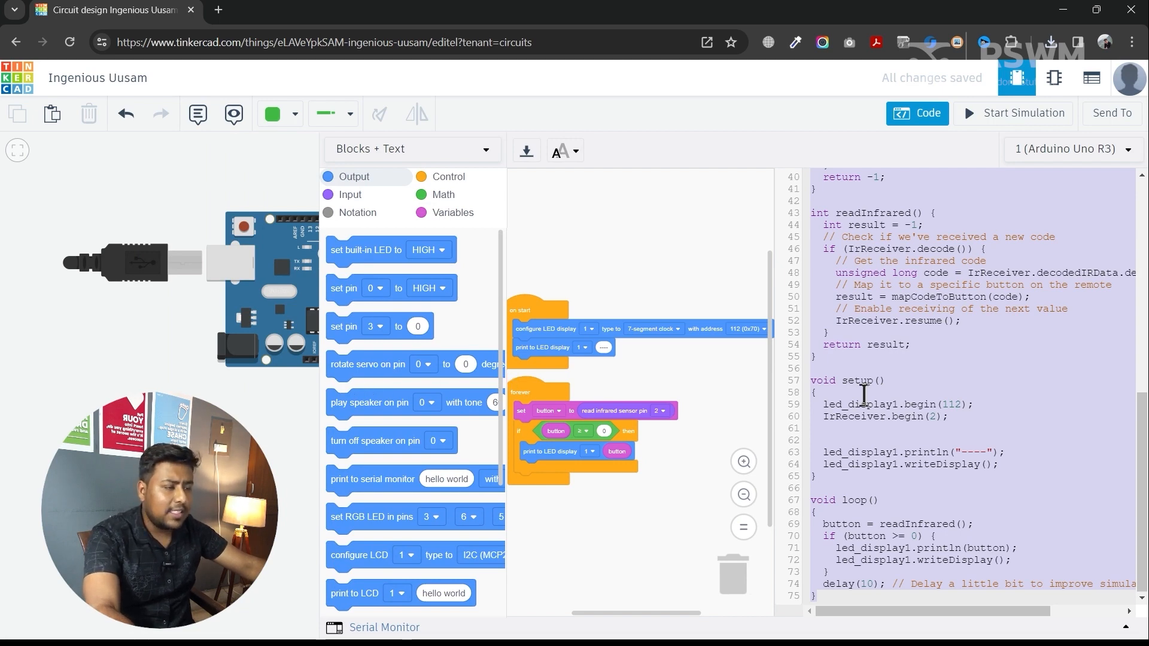
drag(90, 436, 91, 437)
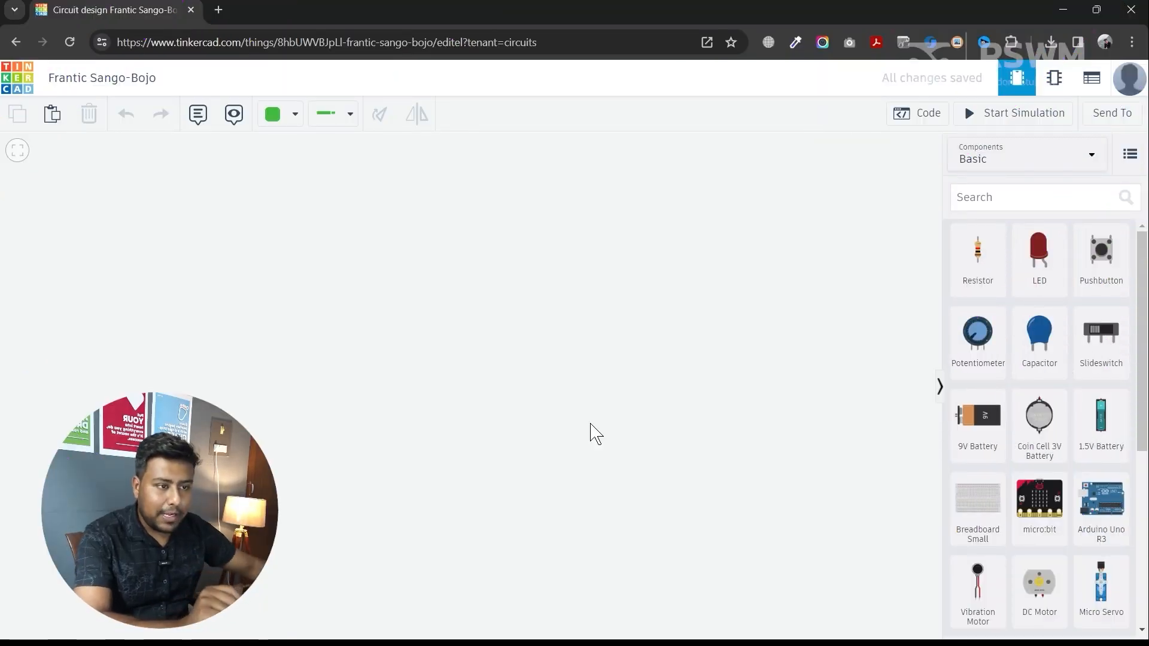
Rename the new circuit design as Blink LED
click(119, 78)
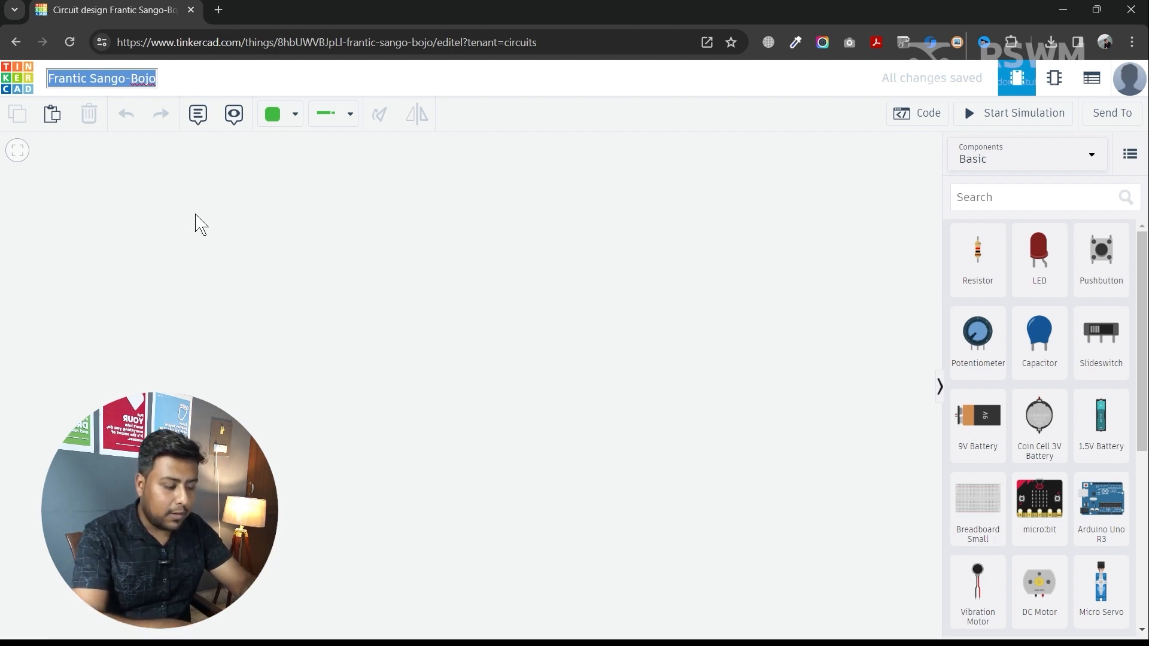
text(Blink )
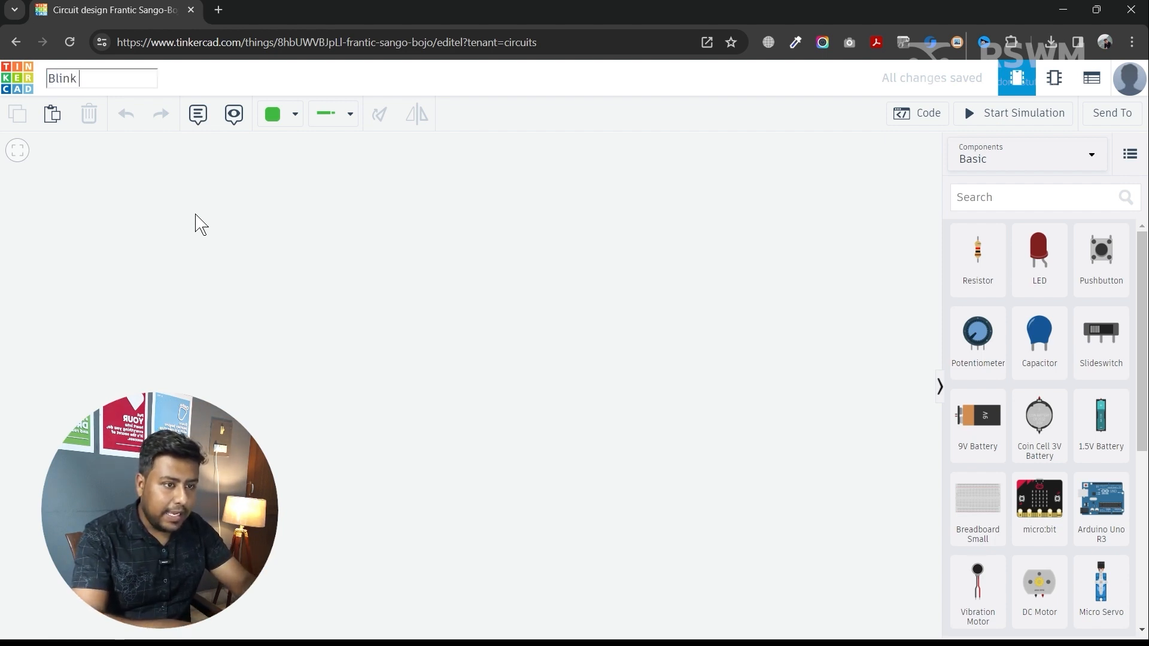
text(LD)
key(Return)
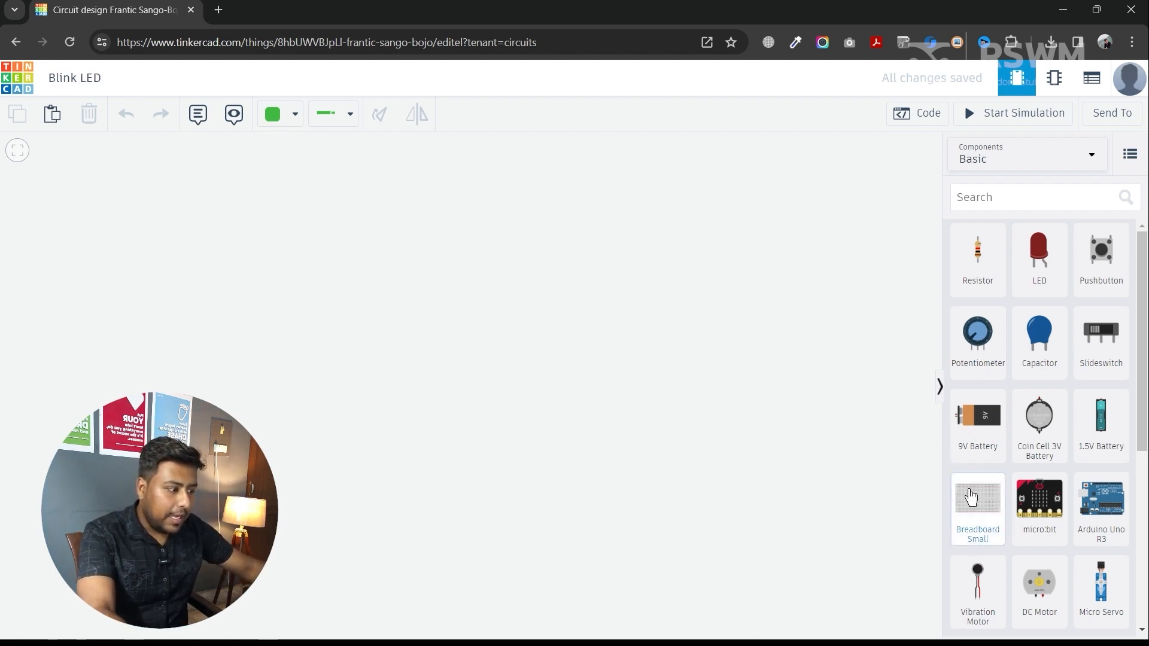
Place a Breadboard Small in the middle of the empty workplane
drag(970, 497, 392, 385)
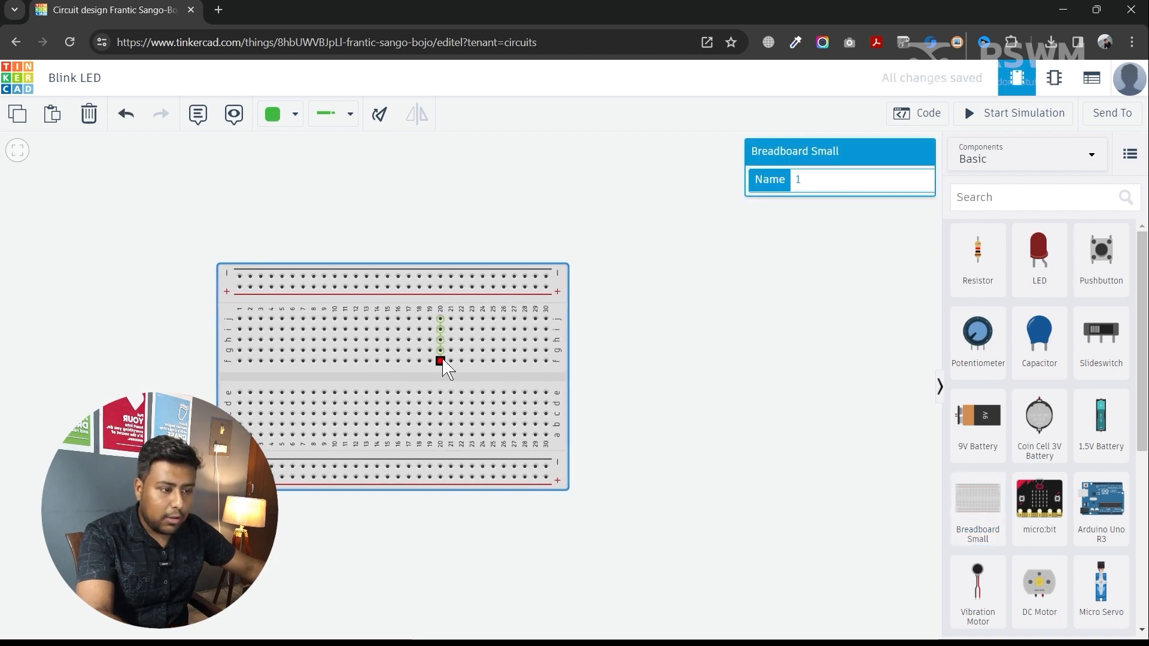
scroll(459, 363, up, 3)
scroll(690, 393, down, 1)
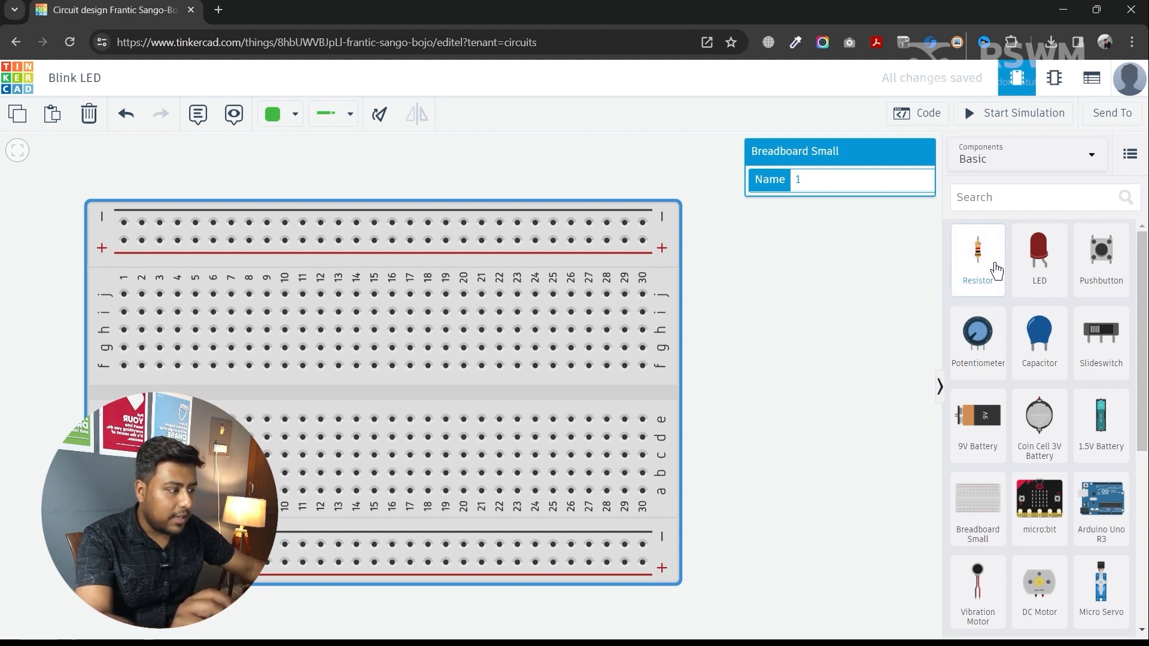
Add a red LED to the breadboard and seat its legs in row j, columns 20 and 21
drag(1036, 261, 558, 309)
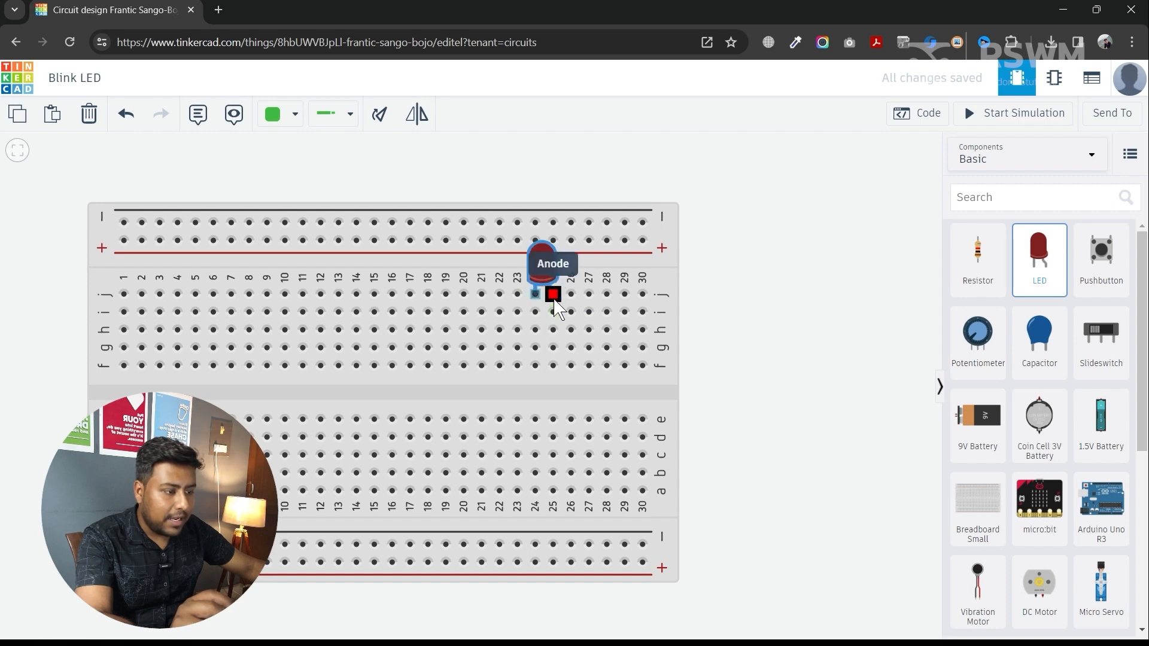
drag(534, 241, 739, 287)
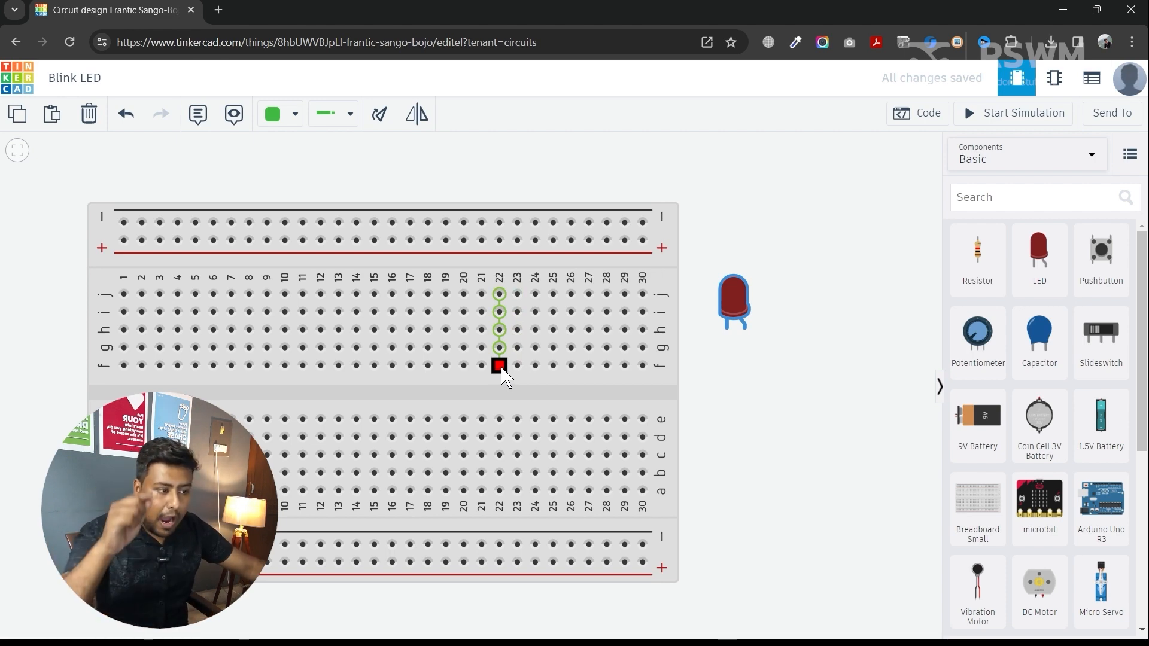
drag(718, 307, 467, 260)
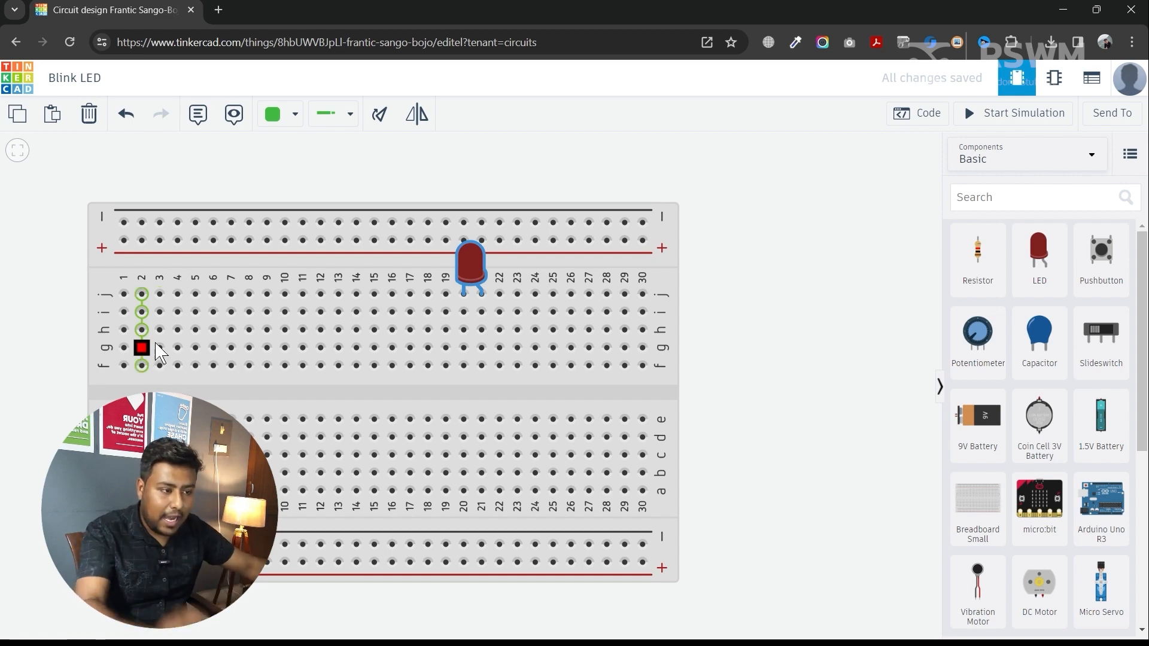
scroll(489, 302, up, 3)
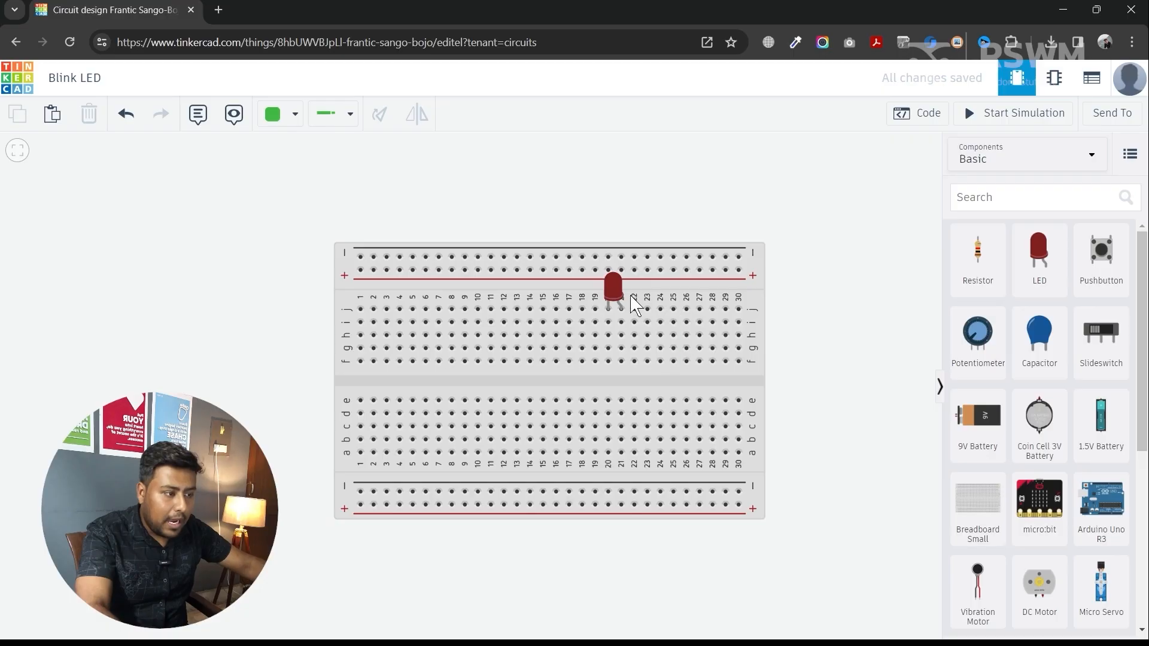
Move the LED off the breadboard to the empty area beside it and inspect its cathode and anode legs
drag(619, 296, 810, 292)
drag(794, 347, 558, 338)
scroll(558, 338, up, 5)
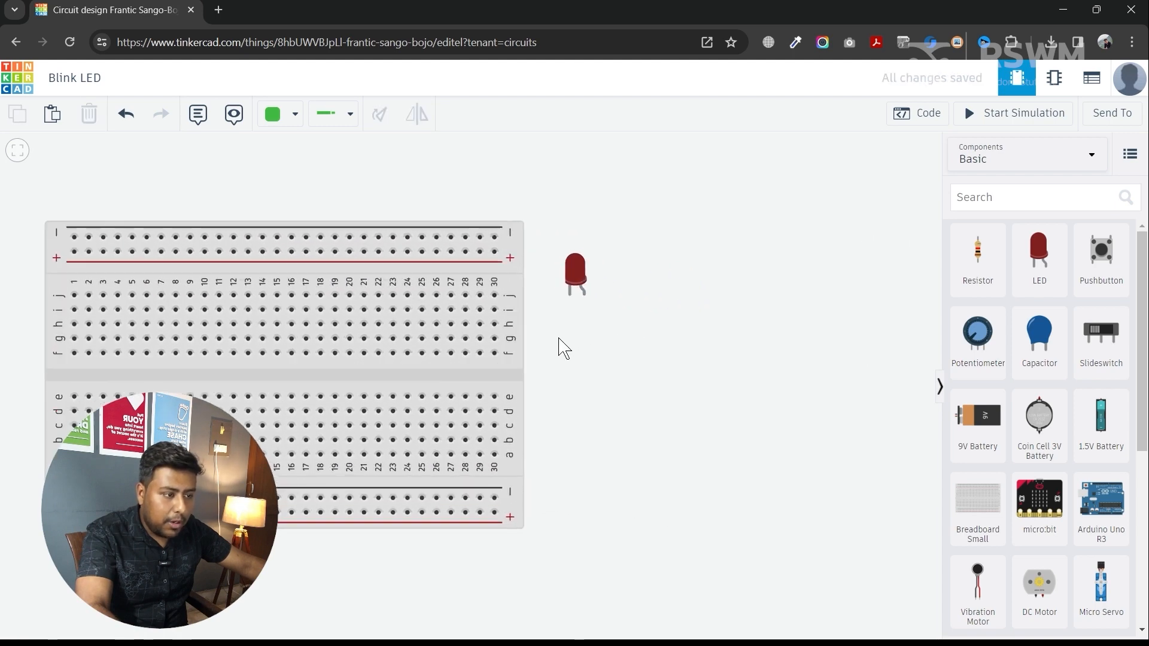
scroll(592, 312, up, 5)
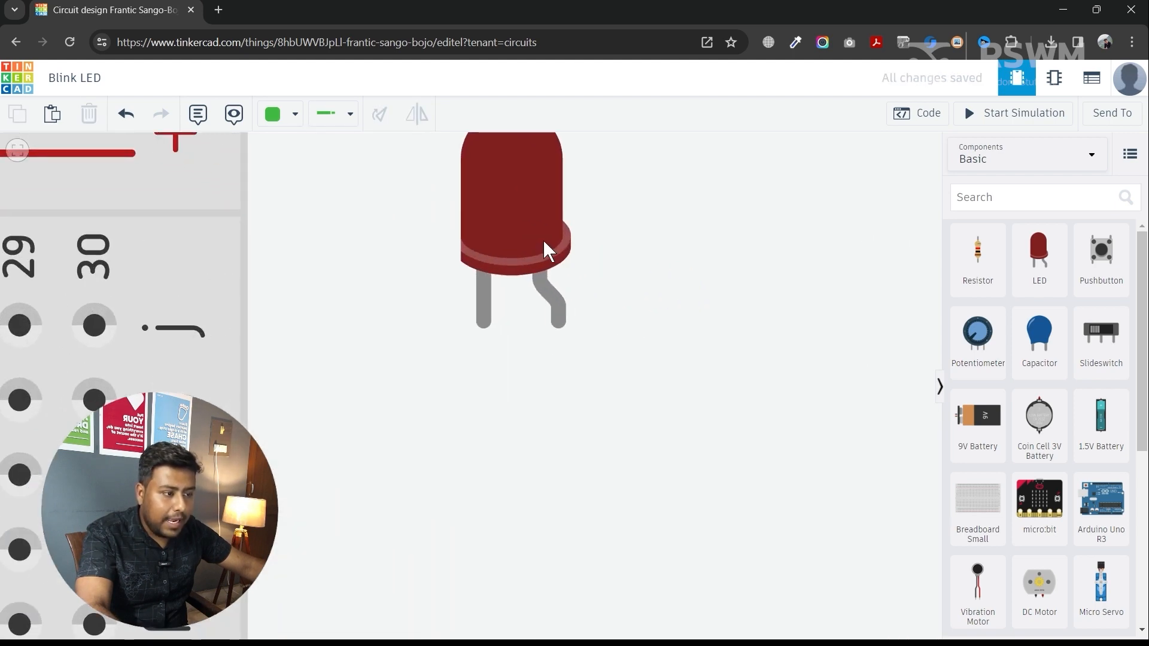
drag(543, 239, 536, 283)
click(658, 397)
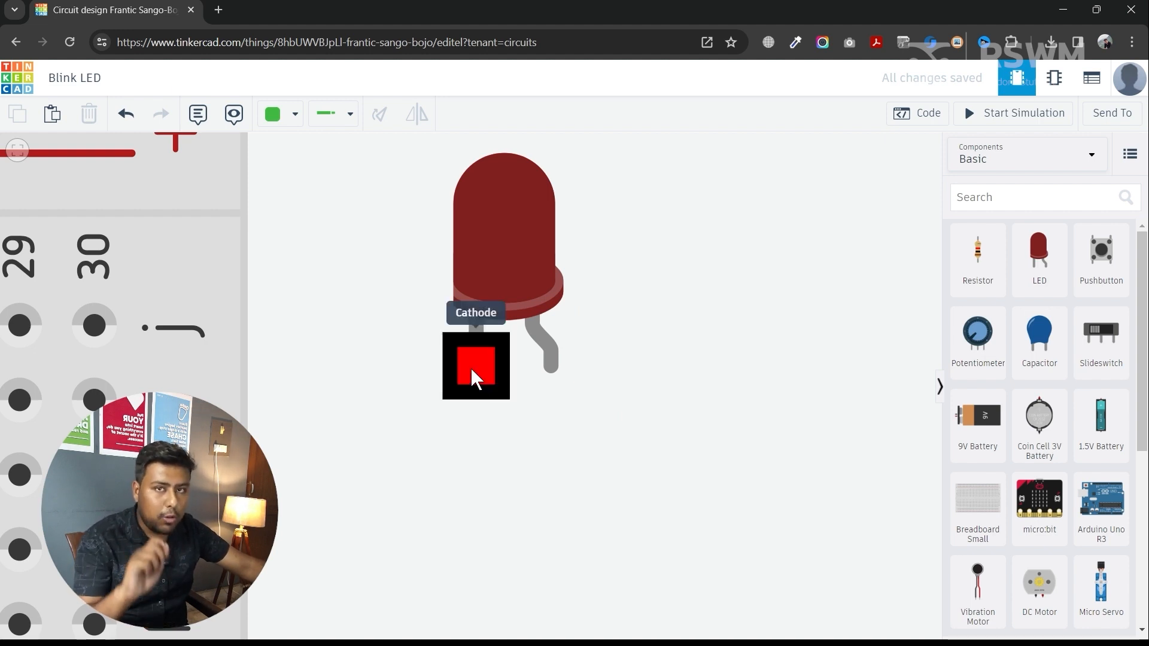
Seat the LED back on the breadboard with its legs in row j, columns 16 and 17
scroll(470, 367, down, 5)
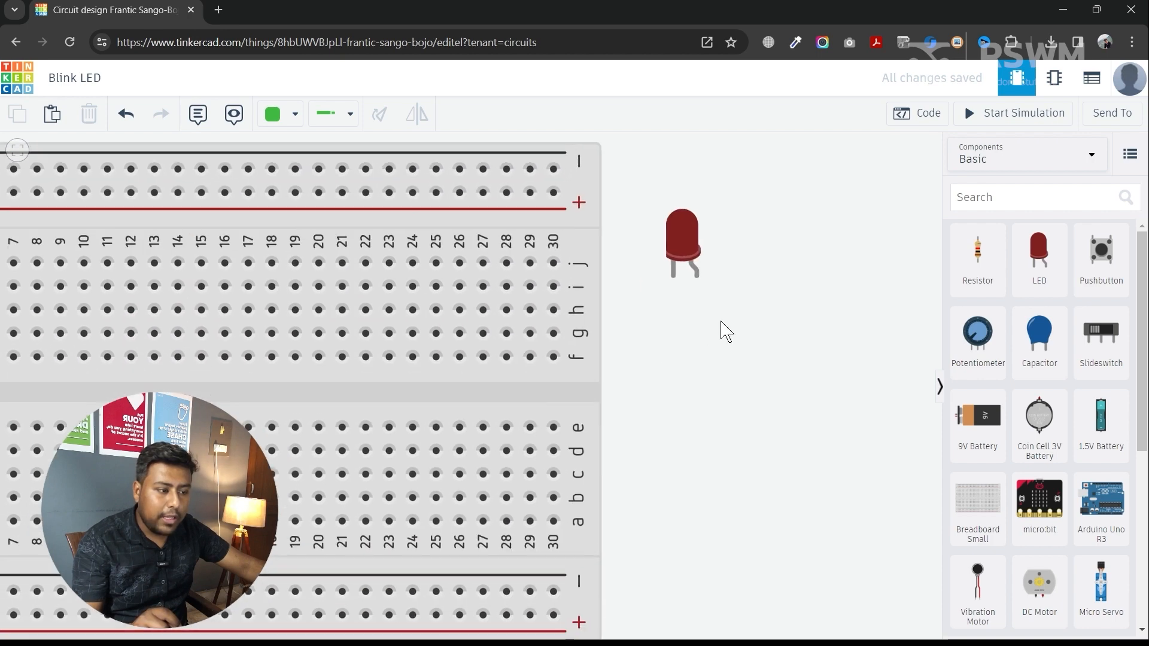
scroll(802, 379, down, 4)
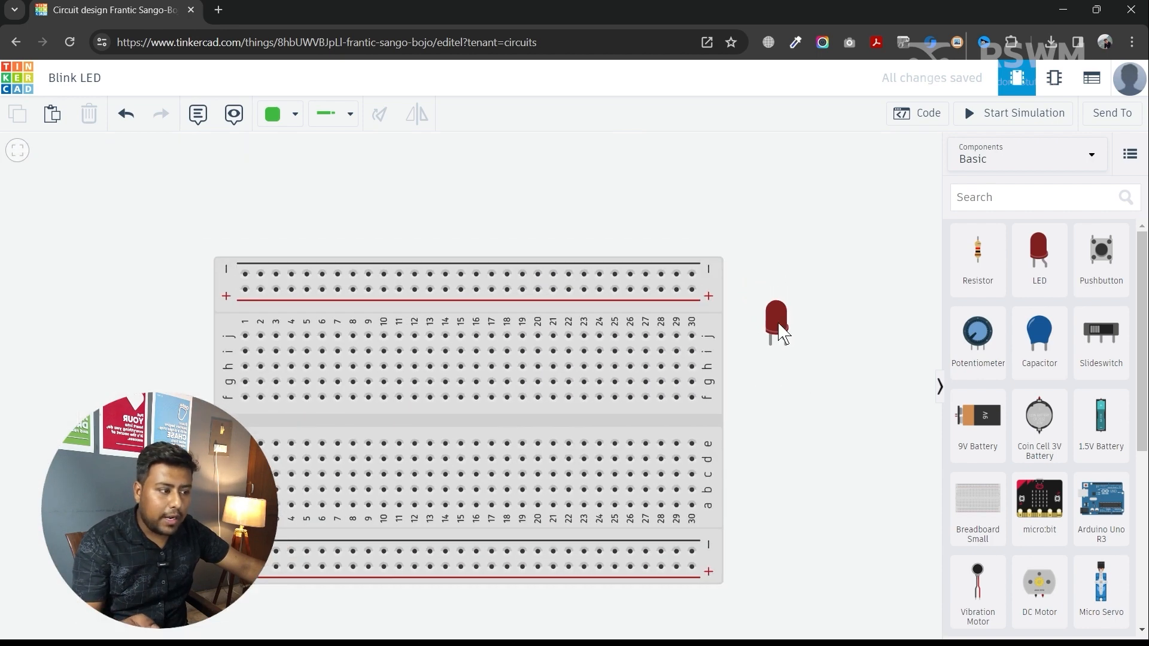
drag(779, 329, 484, 314)
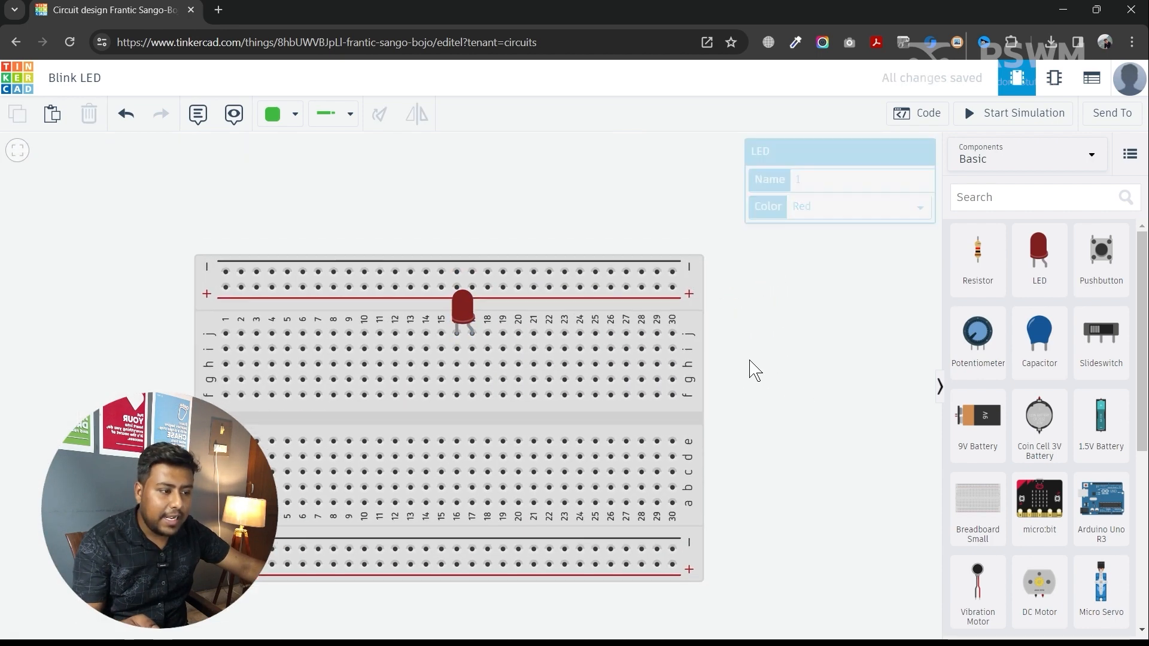
Add a 9V Battery beside the breadboard with its terminals facing the board
drag(755, 369, 623, 335)
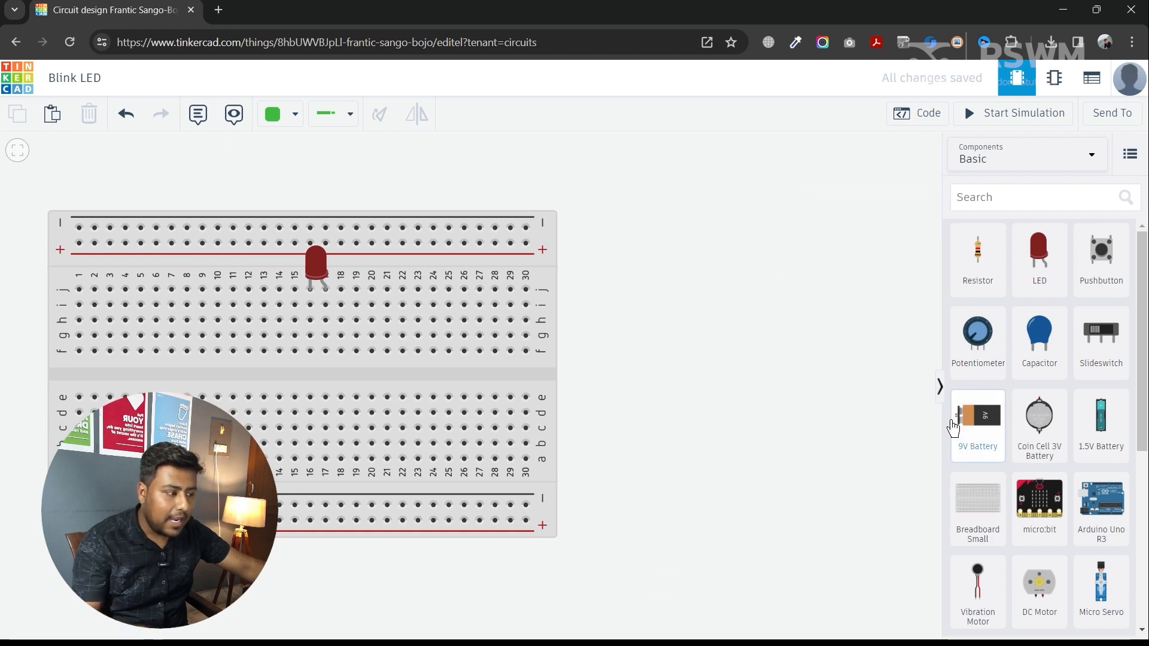
drag(953, 427, 605, 367)
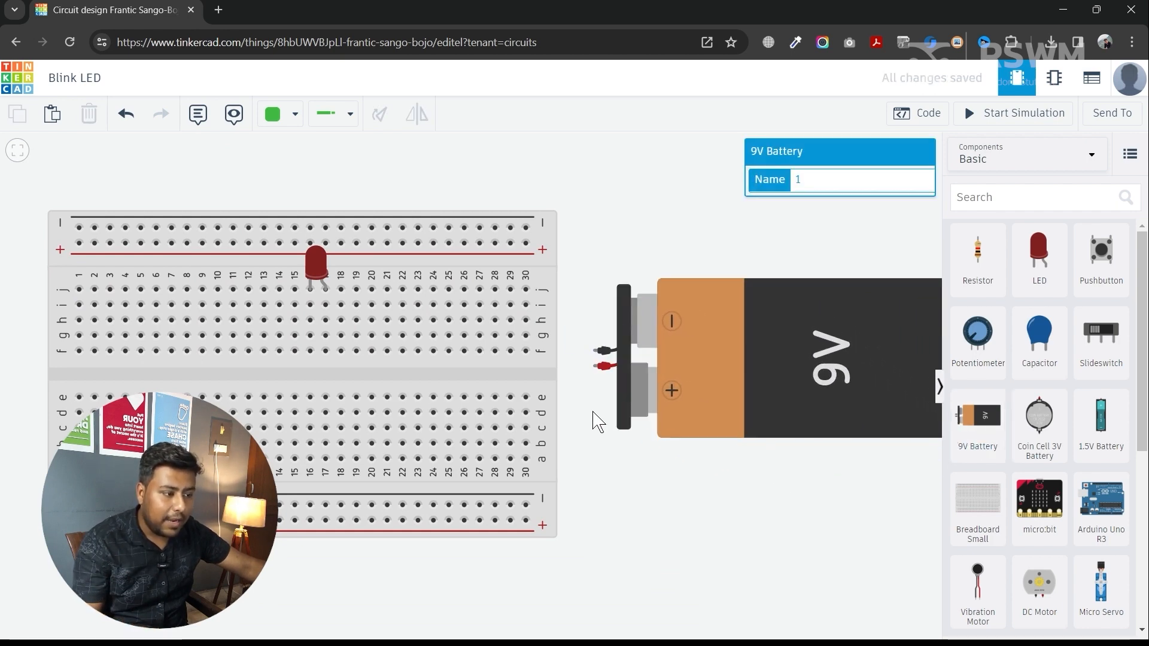
click(594, 422)
Wire the battery's positive terminal to hole f17 with a right-angle bend, and its negative terminal straight to f16
scroll(594, 422, up, 2)
click(596, 350)
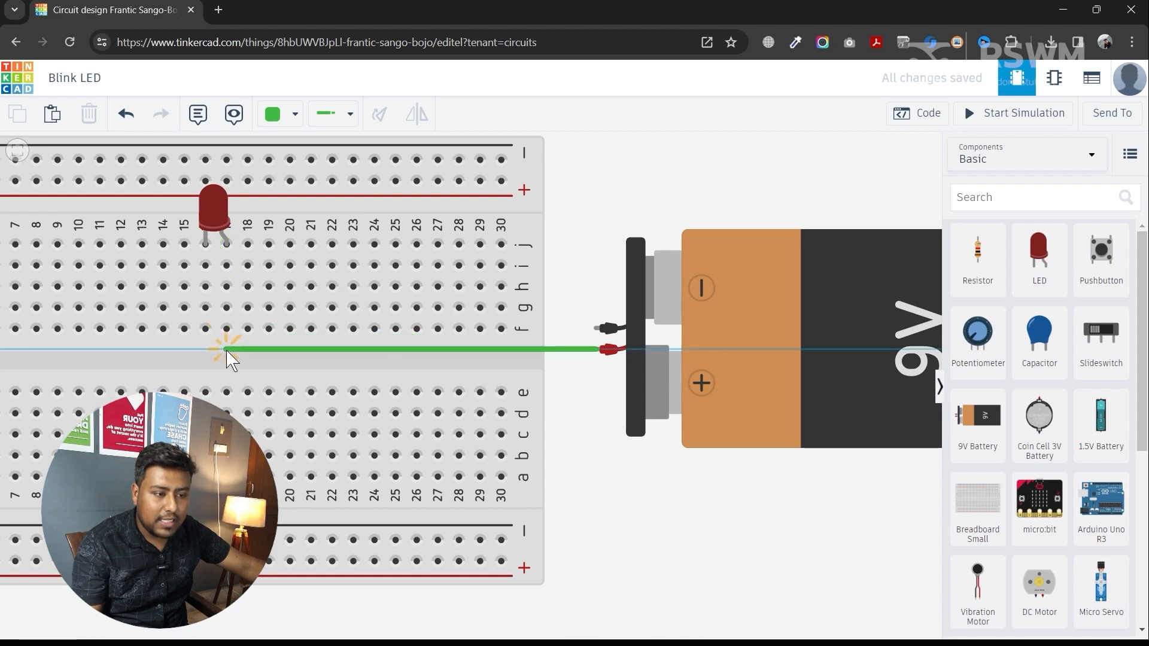
click(227, 349)
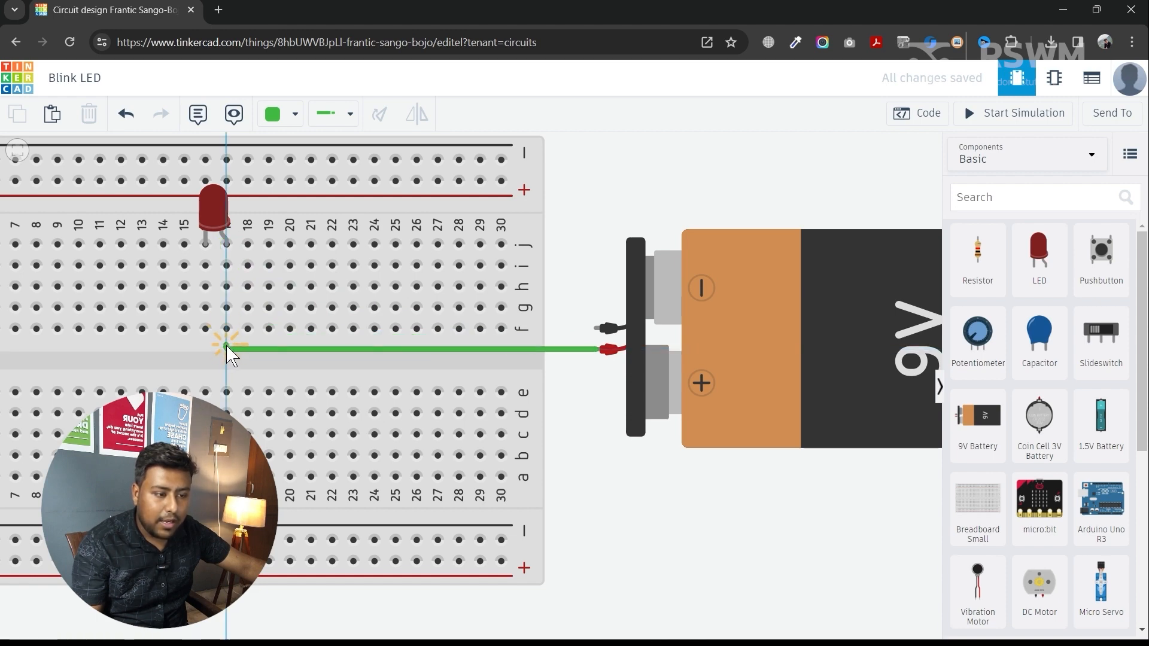
click(226, 327)
click(252, 371)
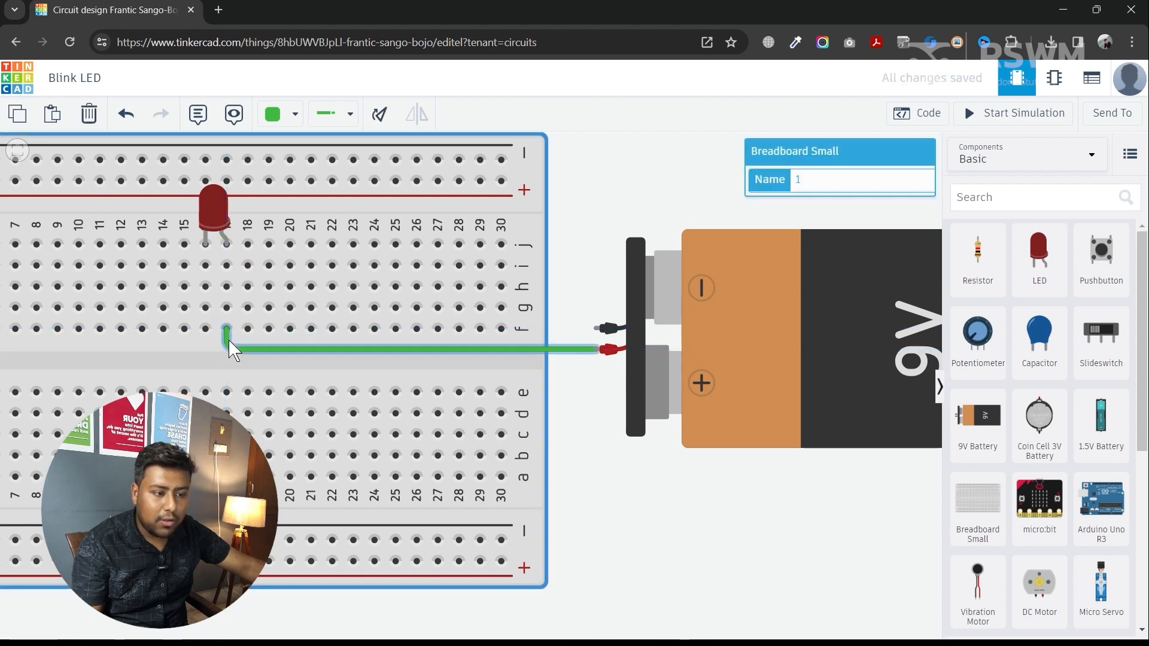
click(597, 329)
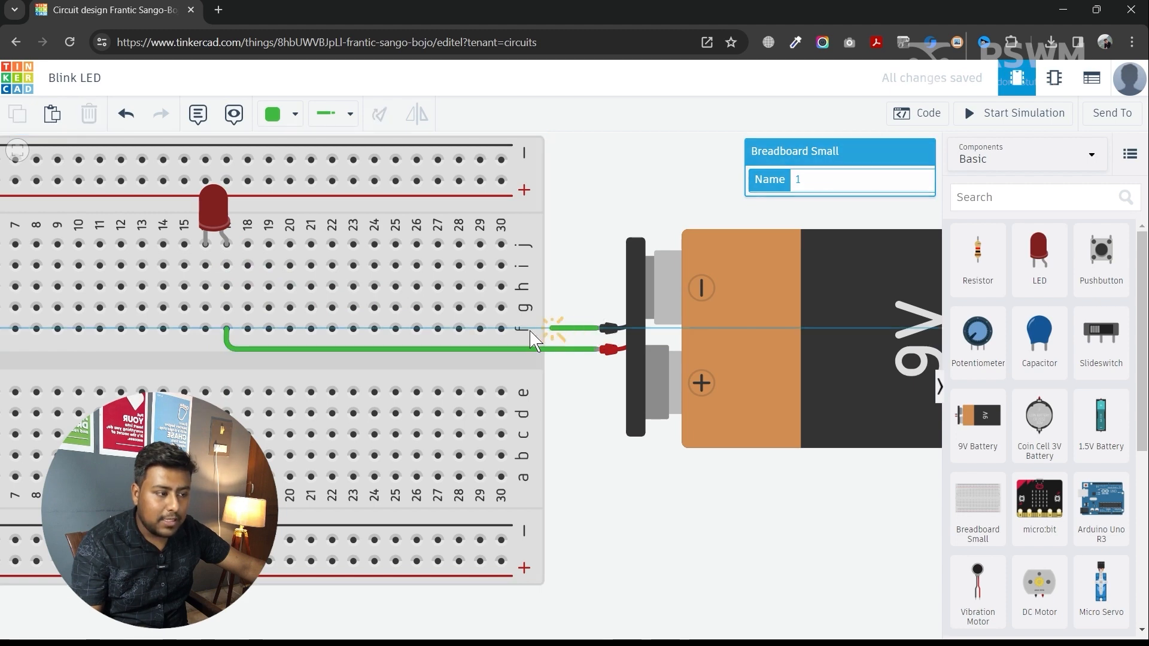
click(209, 328)
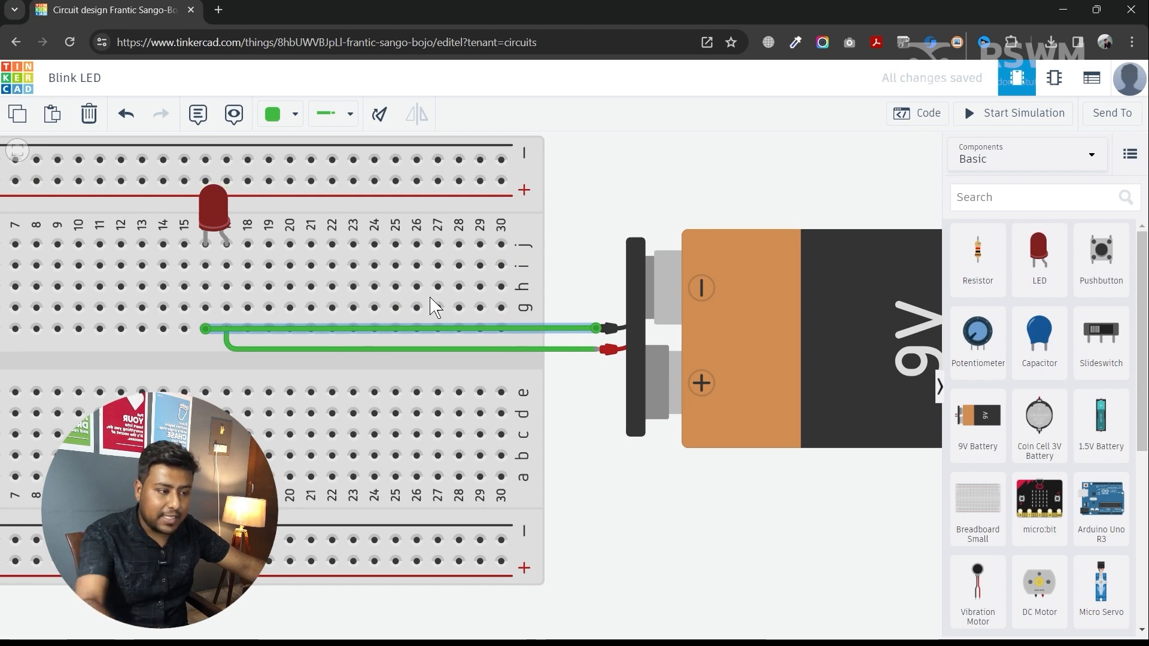
Color the battery's positive wire red and its negative wire black
click(532, 349)
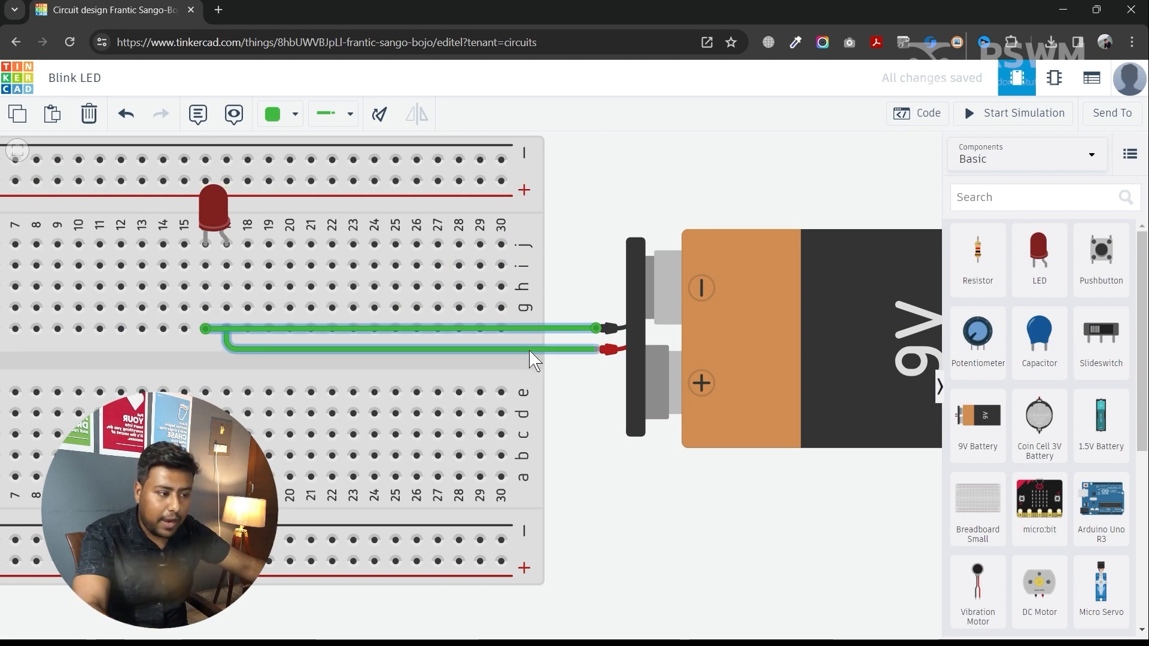
click(295, 115)
click(313, 187)
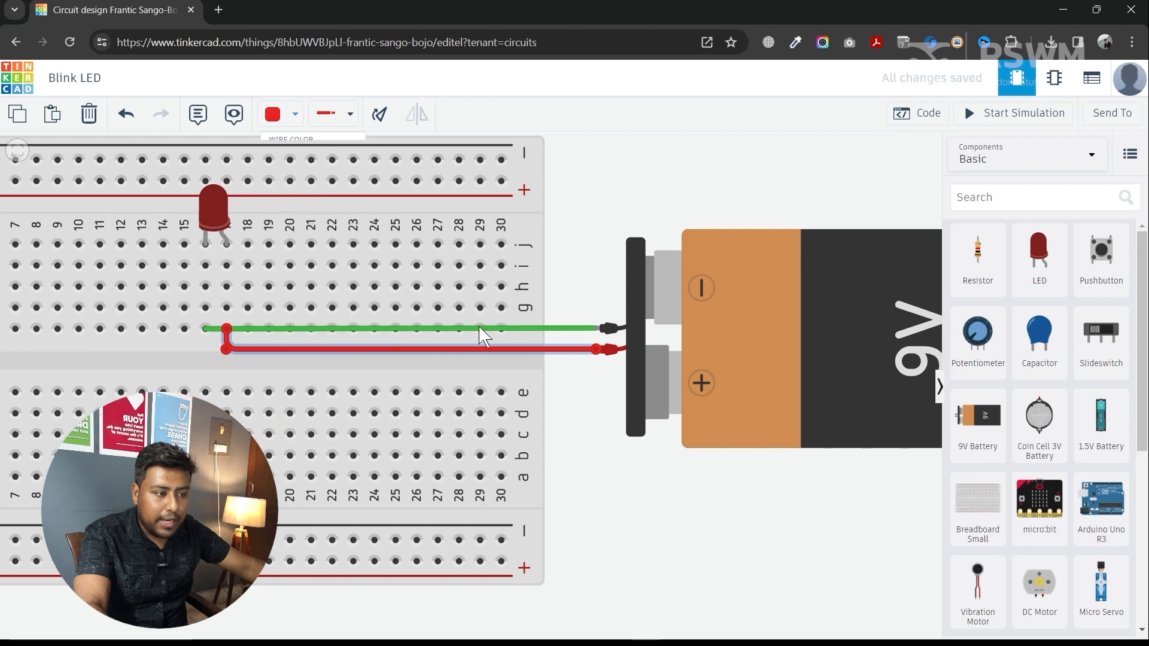
click(488, 330)
click(295, 115)
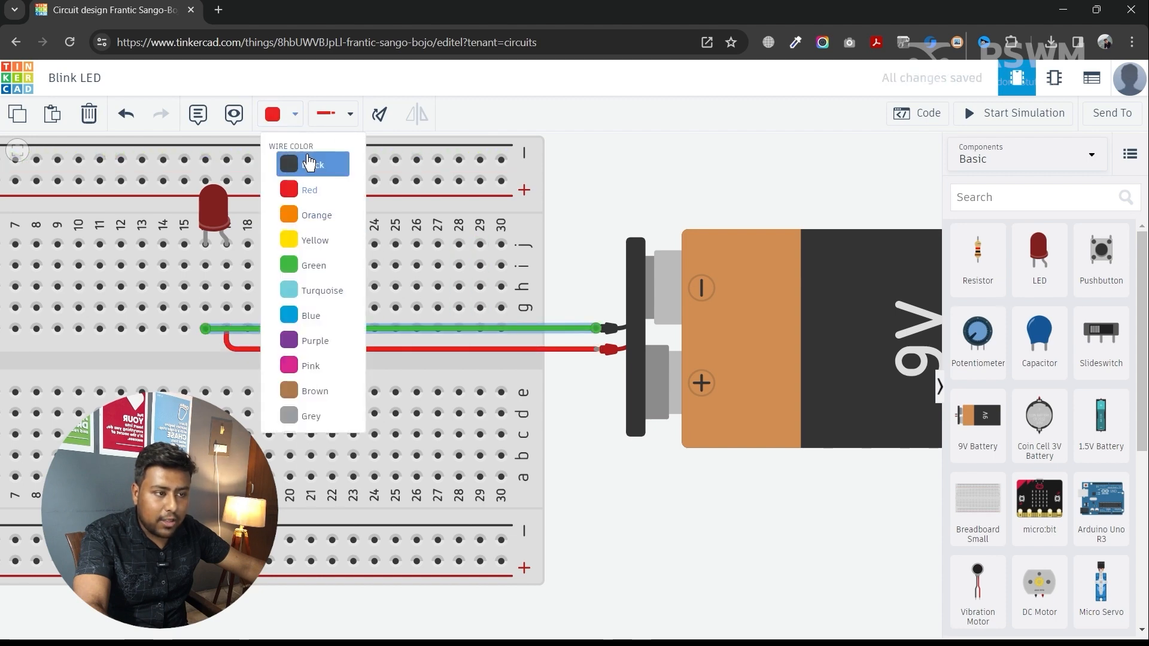
click(308, 159)
Run the simulation, check the warning on the LED, and stop the simulation
drag(609, 175, 549, 267)
scroll(712, 222, down, 5)
scroll(570, 277, up, 4)
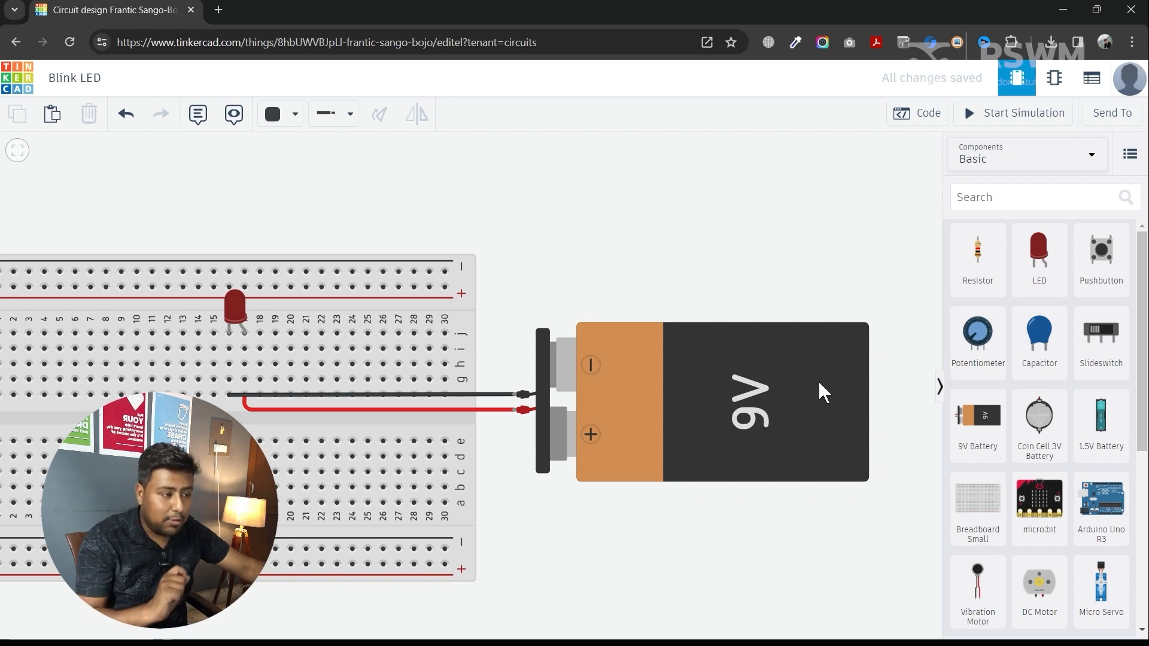
click(1004, 120)
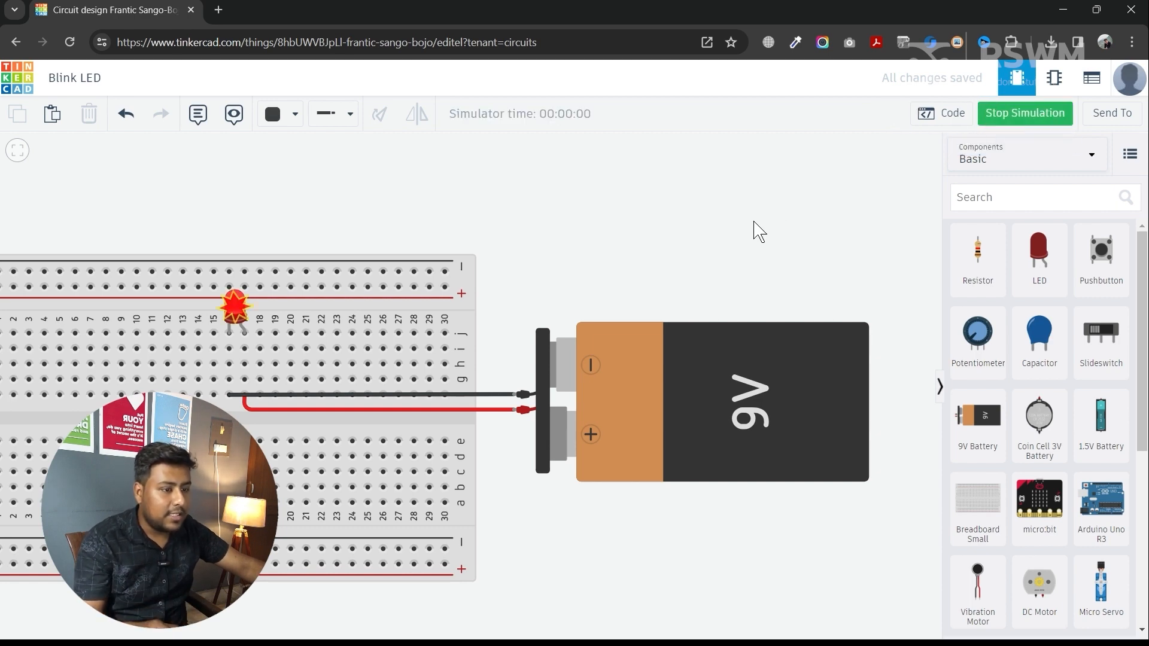
scroll(229, 343, up, 5)
mouse_move(273, 251)
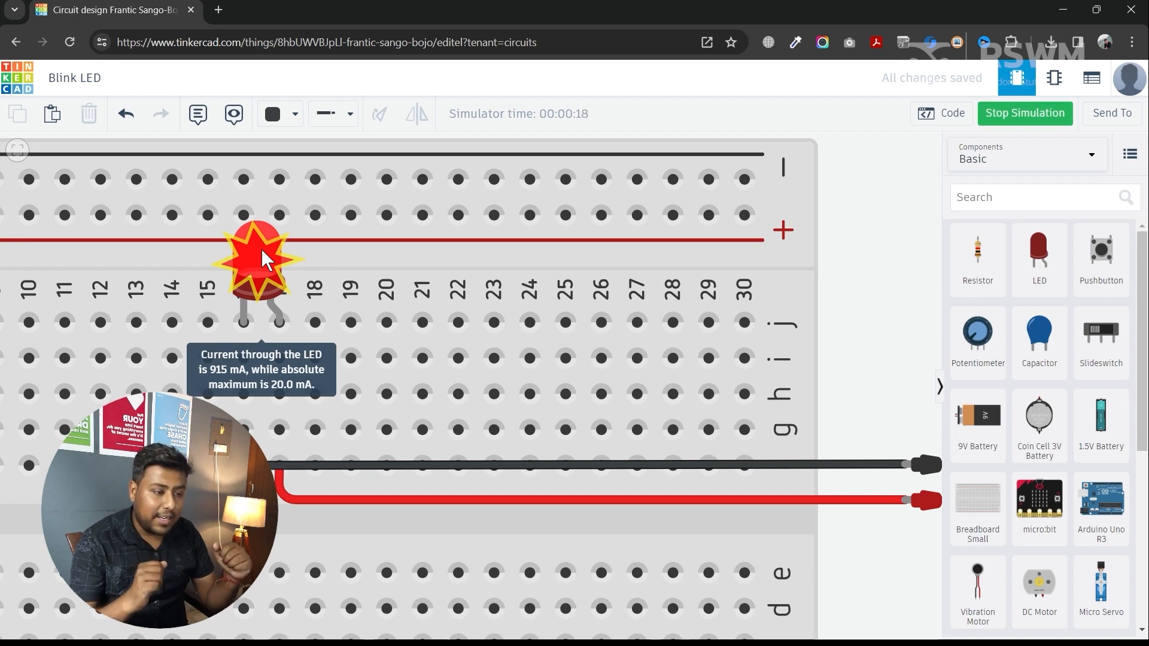
scroll(377, 305, down, 5)
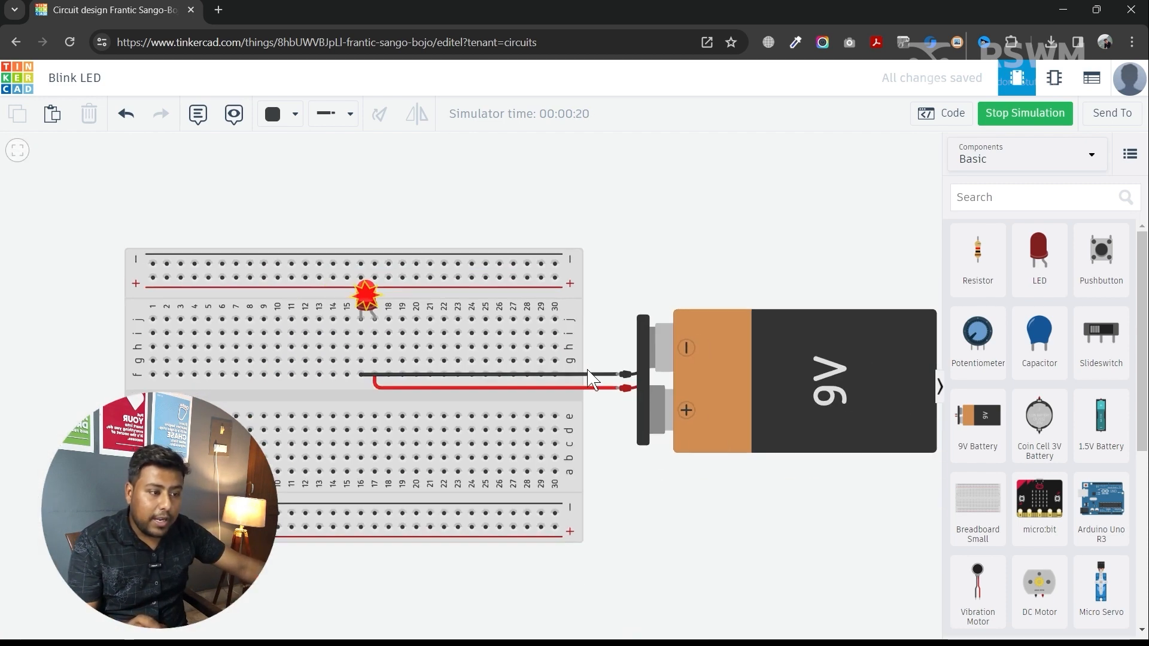
click(1030, 117)
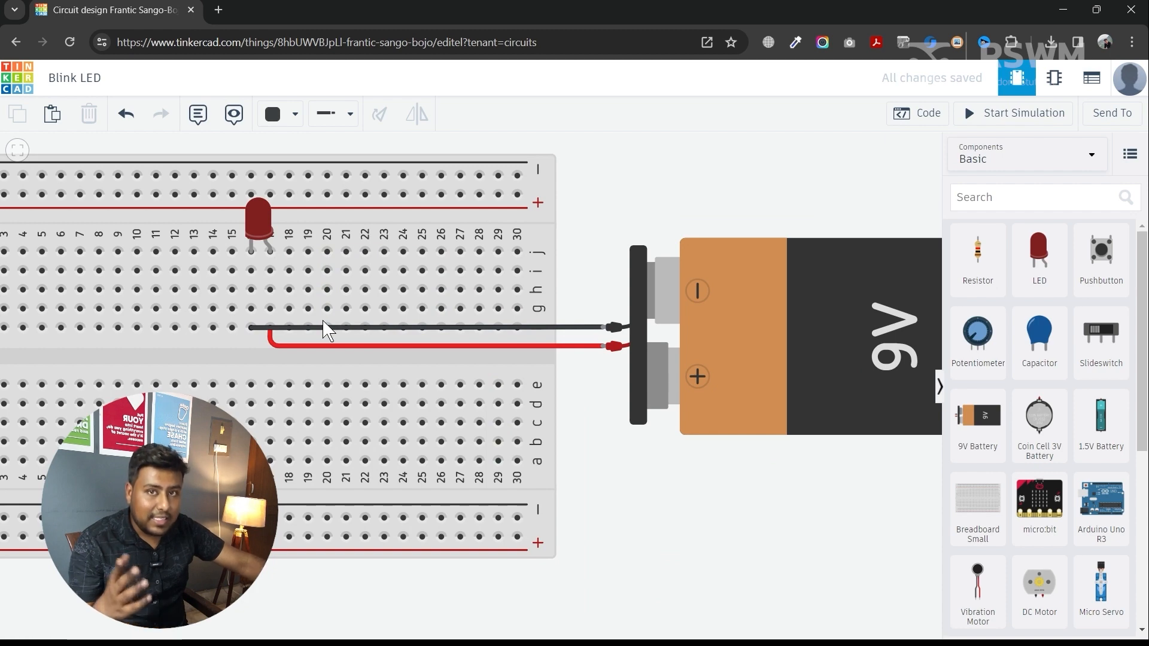
Add a resistor beside the breadboard above the battery and set its resistance to 330 Ω
drag(977, 254, 609, 209)
drag(676, 182, 587, 264)
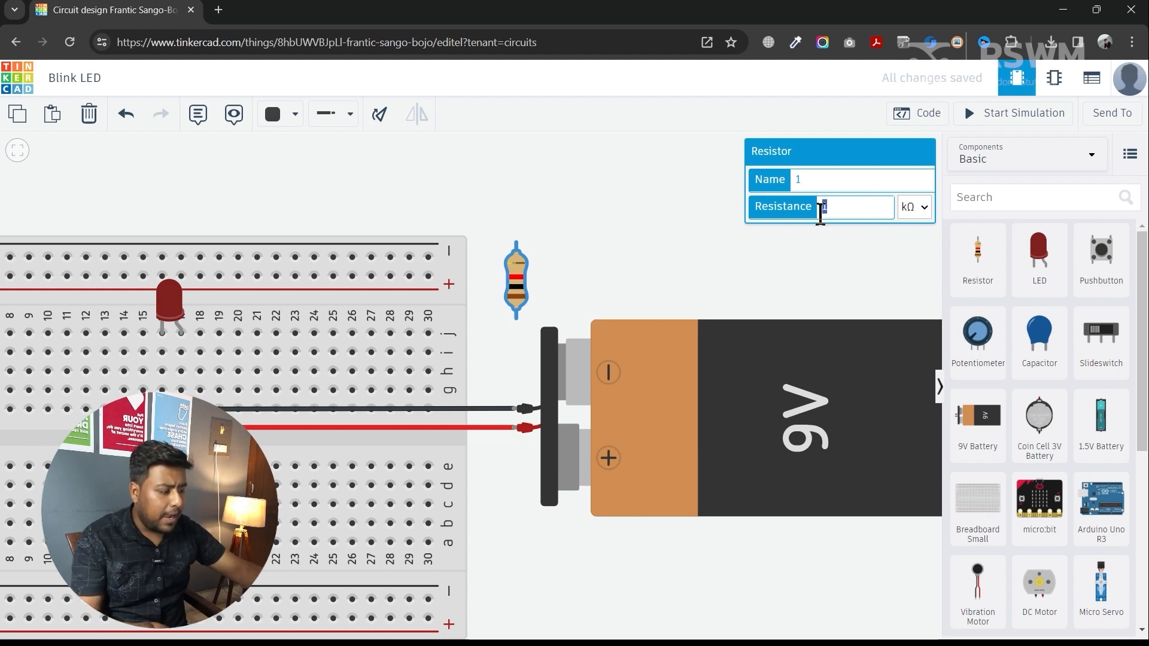
text(330)
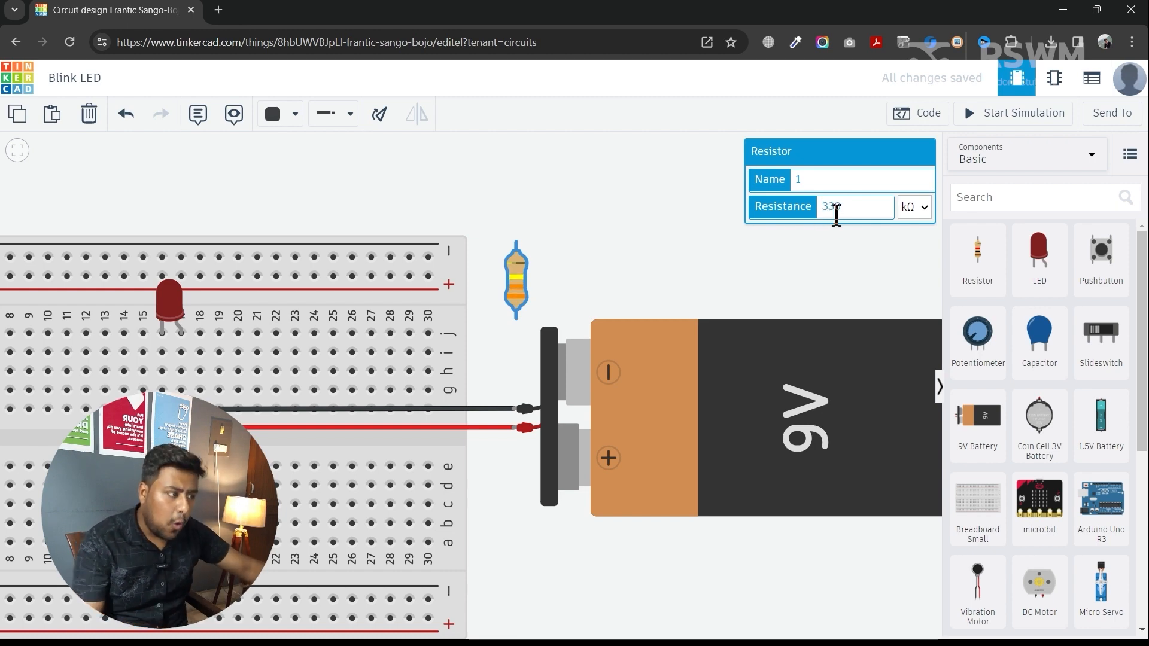
click(908, 212)
click(915, 284)
click(655, 239)
Place the resistor vertically in column 16 from row i below the LED's cathode, and attach the black wire's end to its Terminal 1
scroll(656, 246, up, 2)
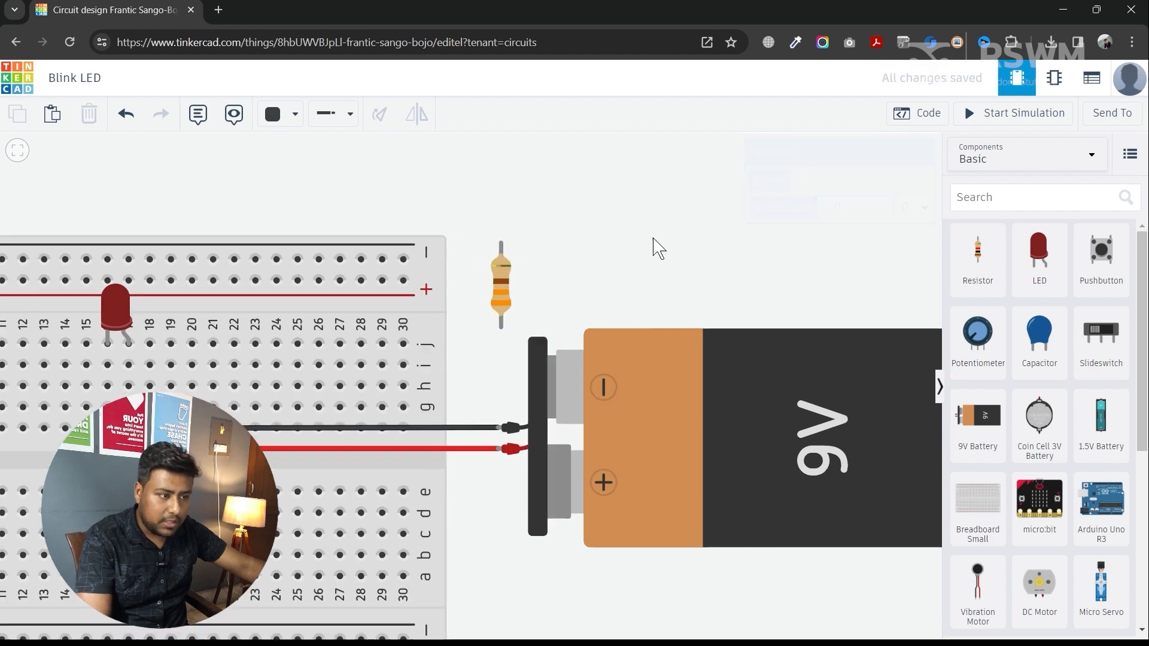
scroll(281, 357, down, 3)
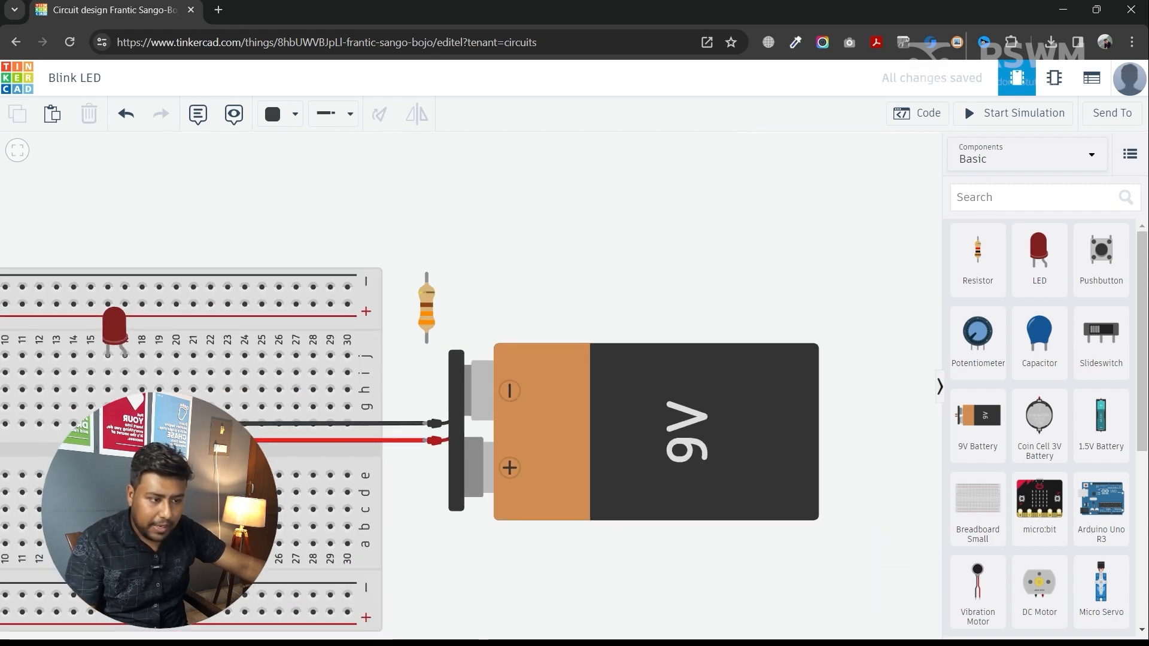
drag(539, 279, 703, 187)
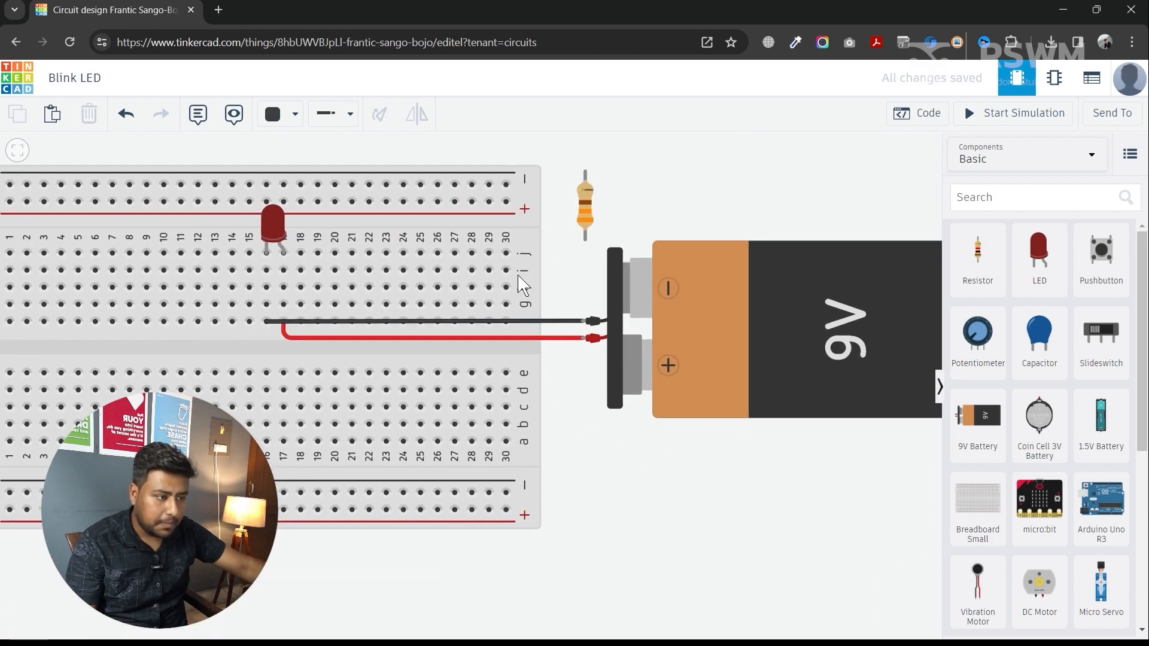
drag(596, 213, 270, 302)
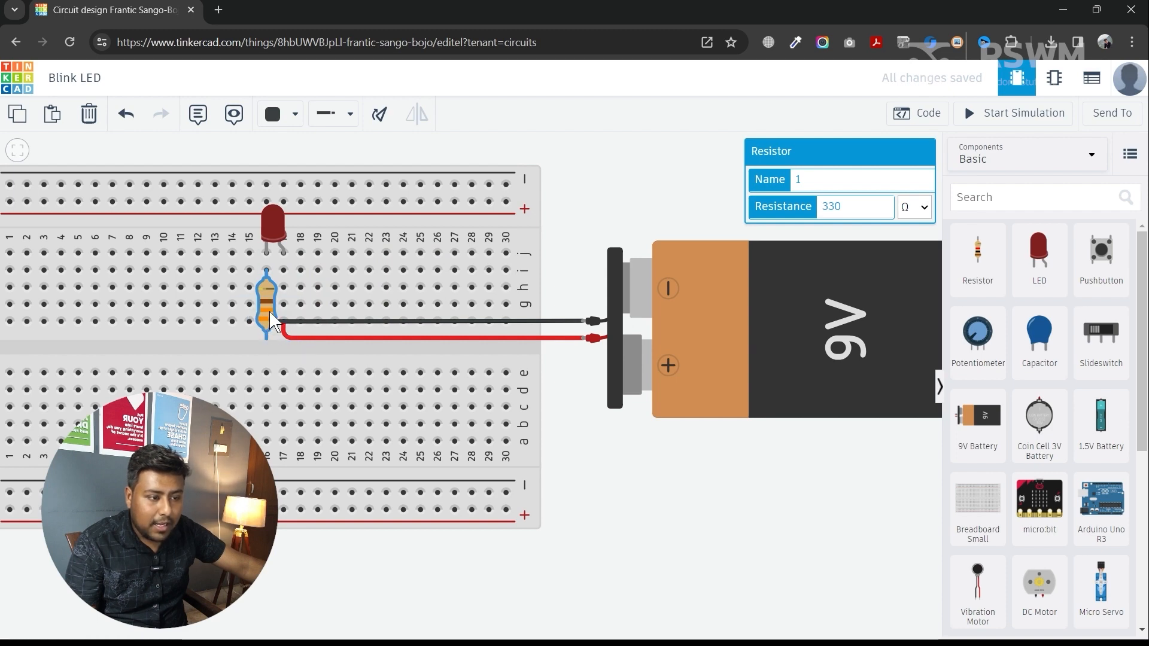
drag(282, 323, 267, 340)
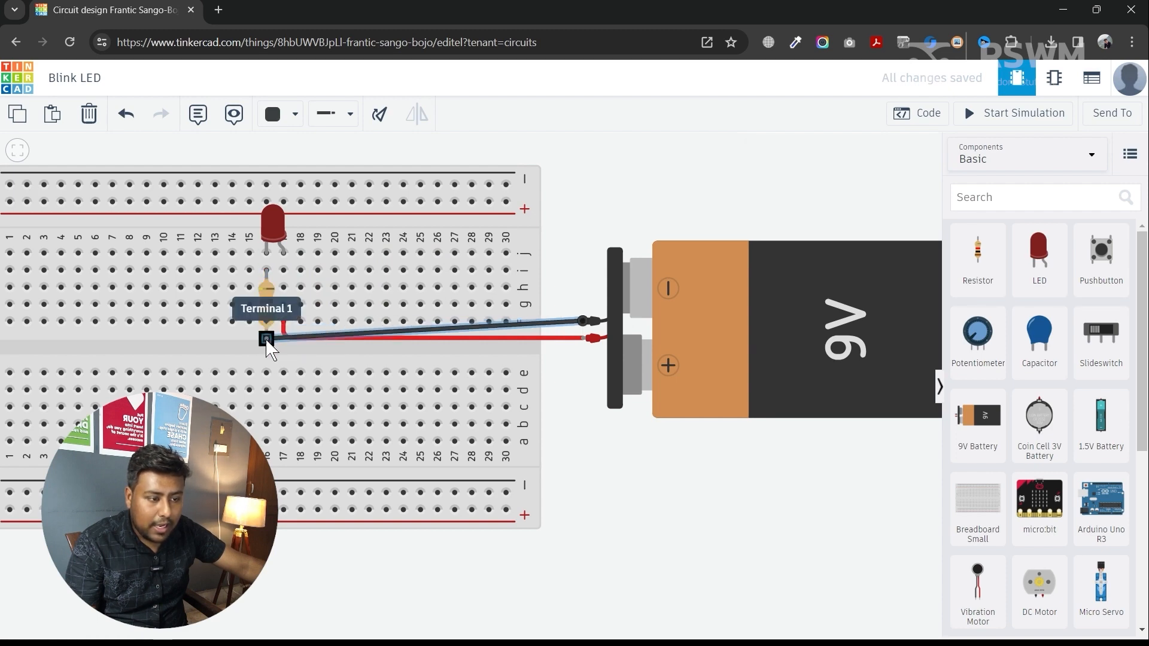
click(266, 339)
click(368, 359)
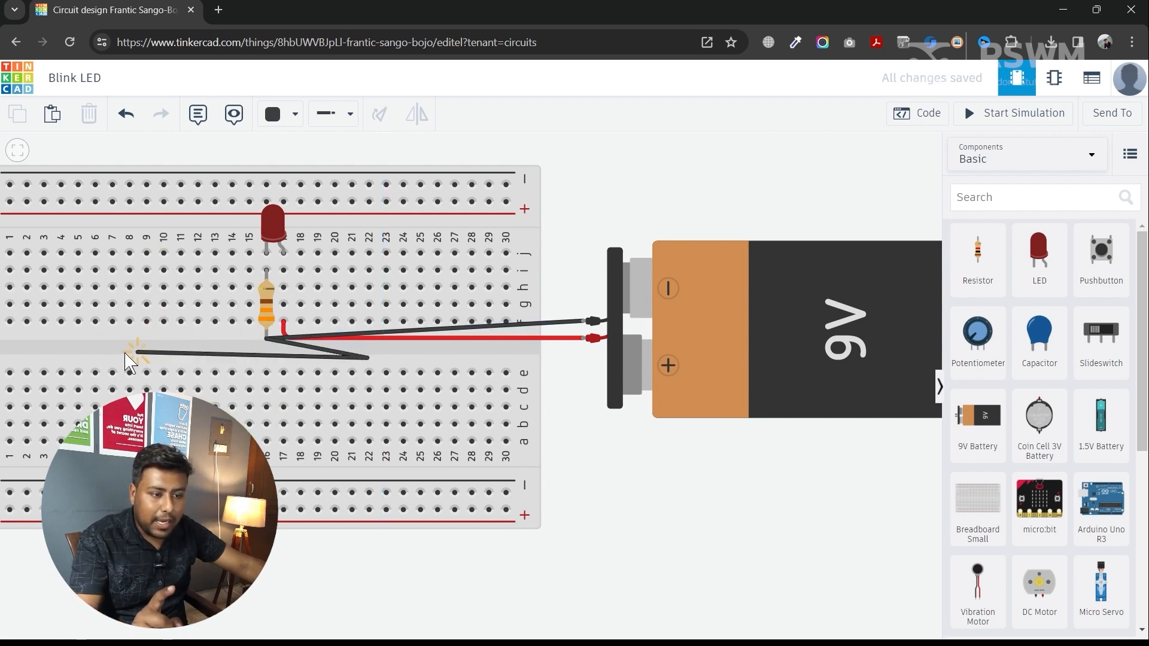
click(164, 372)
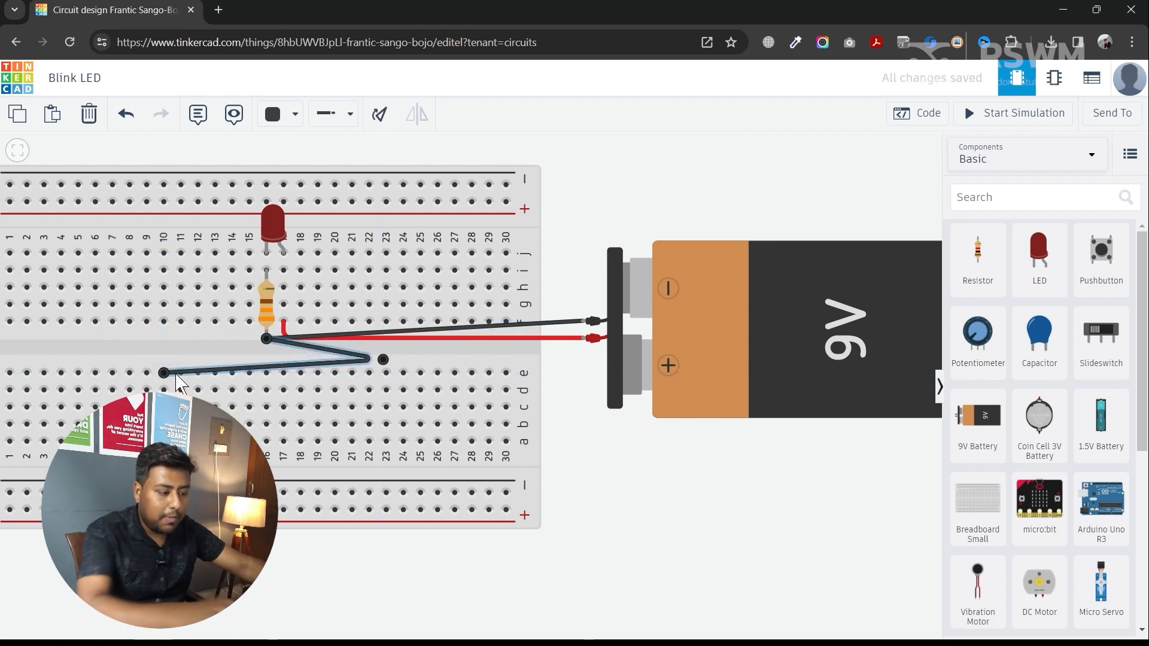
key(Delete)
Replace the black wire with a bent one running from the battery's negative terminal, below the red wire, to the resistor's lower terminal
click(446, 331)
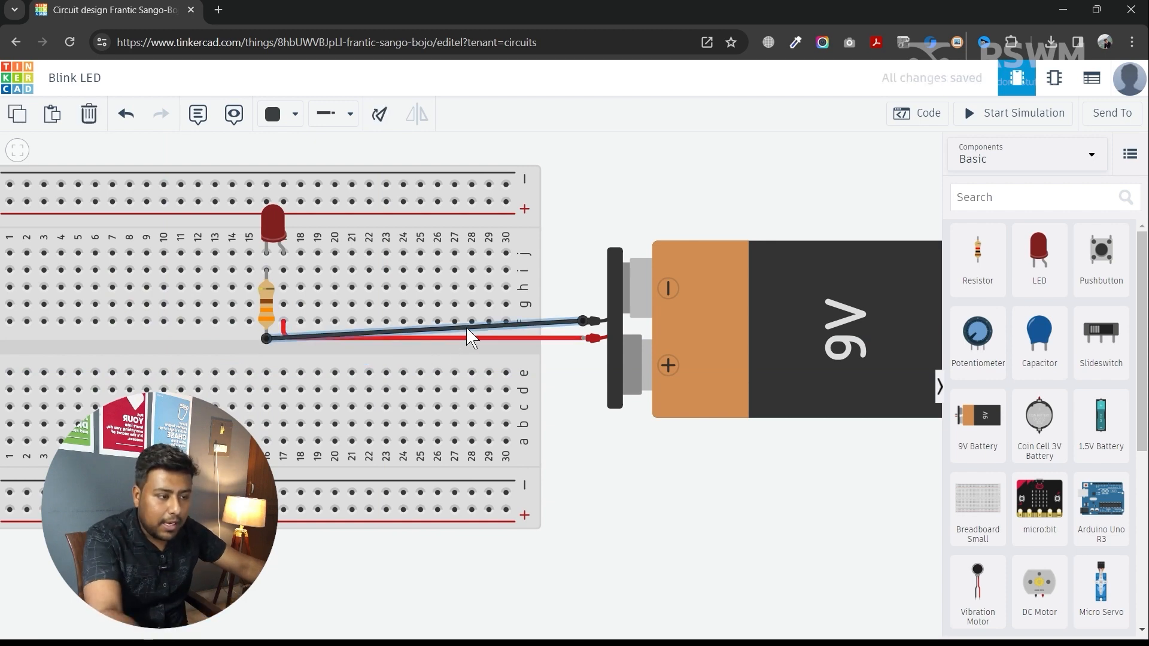
key(Delete)
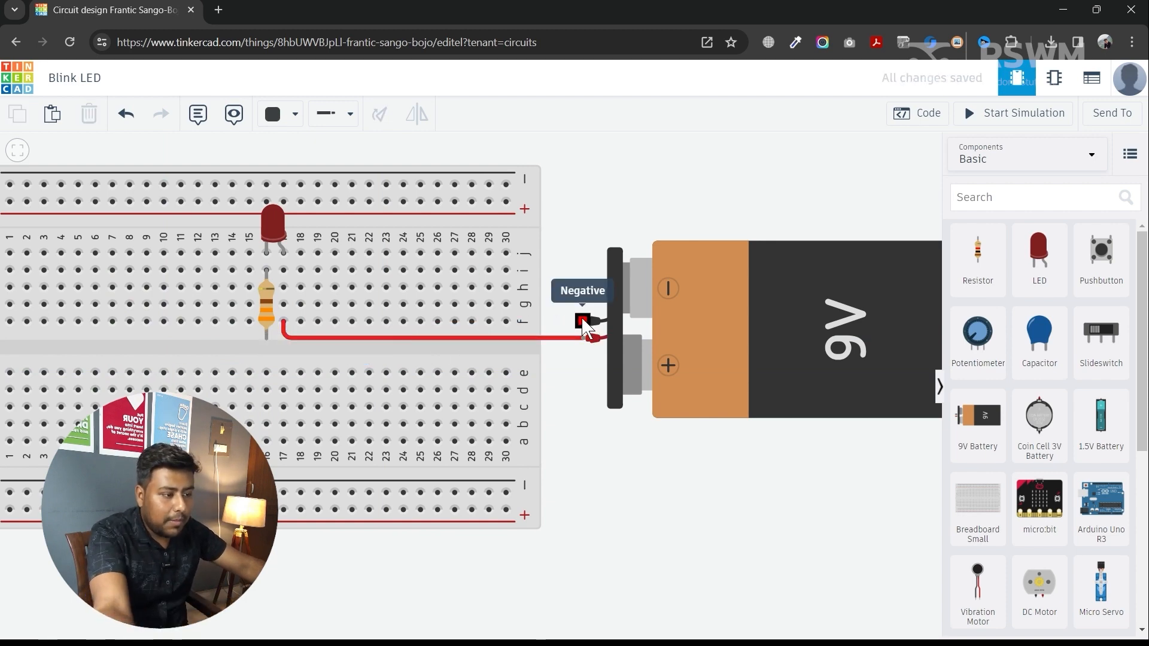
click(560, 319)
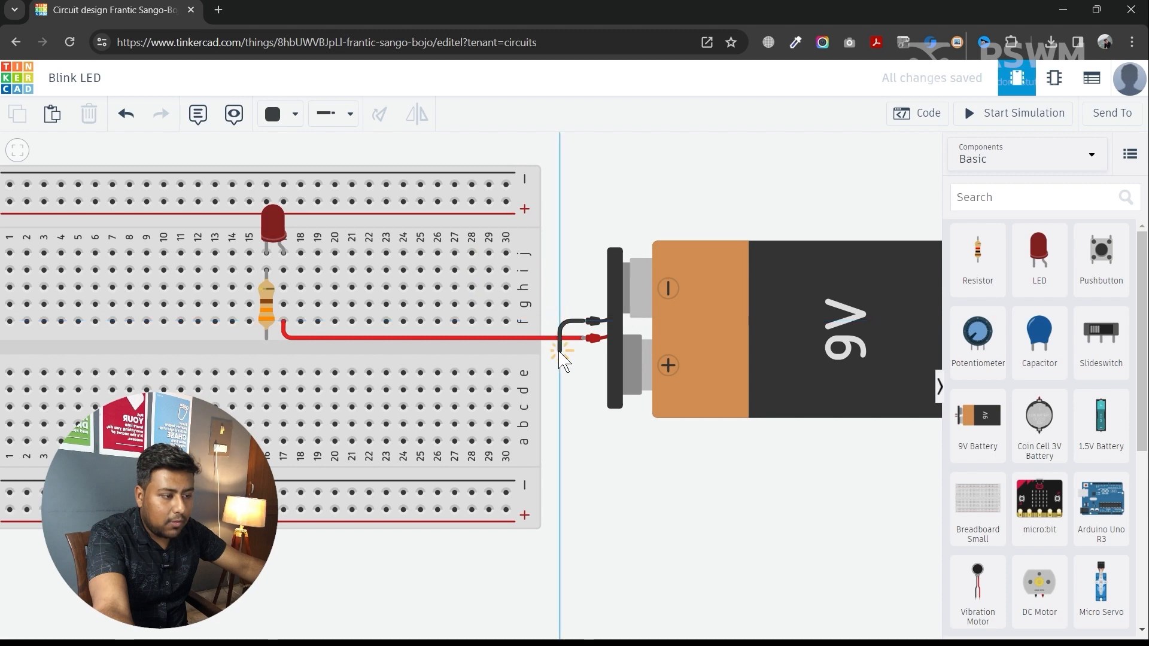
click(267, 341)
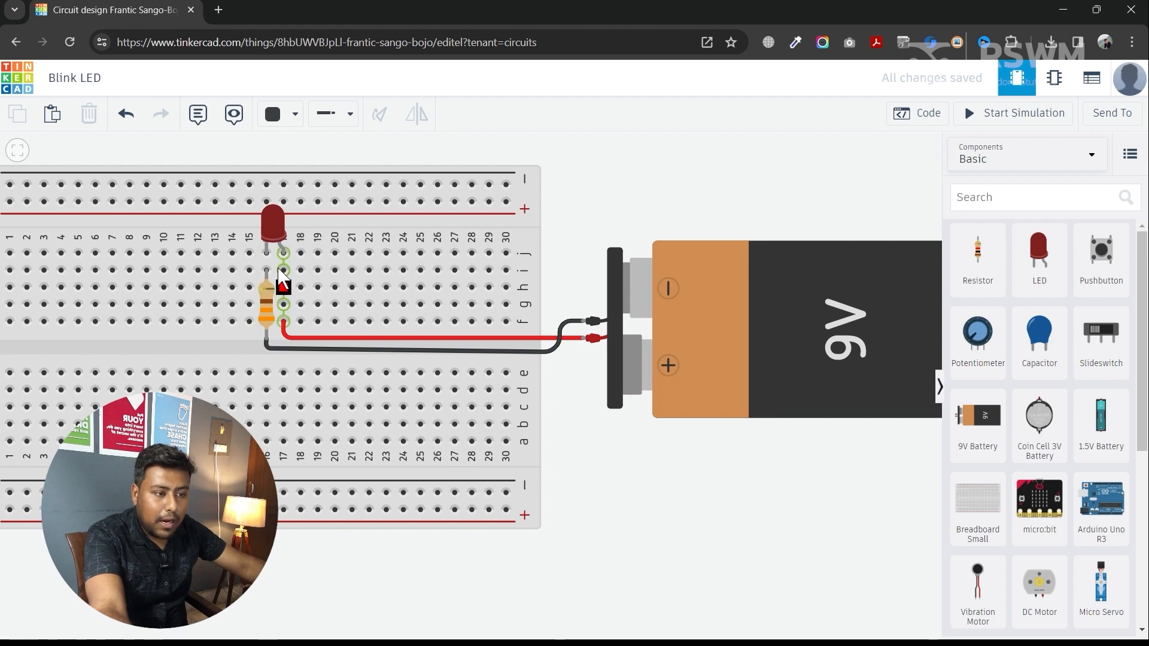
scroll(276, 250, up, 3)
scroll(266, 257, up, 2)
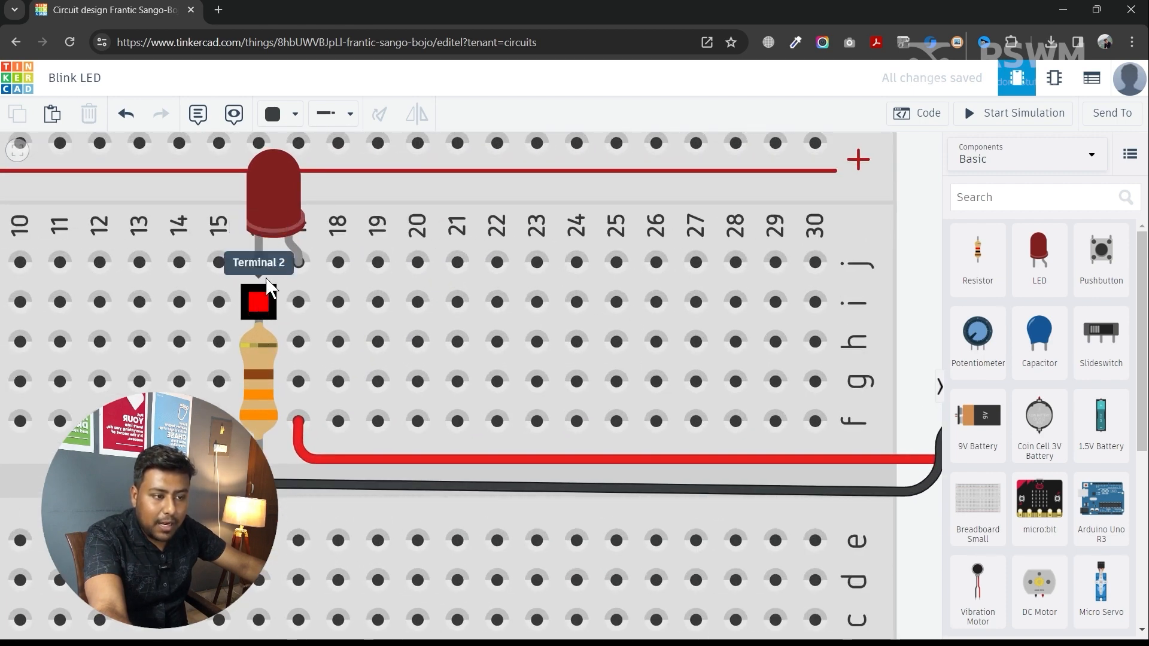
Simulate the circuit with the resistor on the LED's cathode side, read the LED's current warning, and stop the simulation
scroll(264, 299, down, 5)
click(1020, 117)
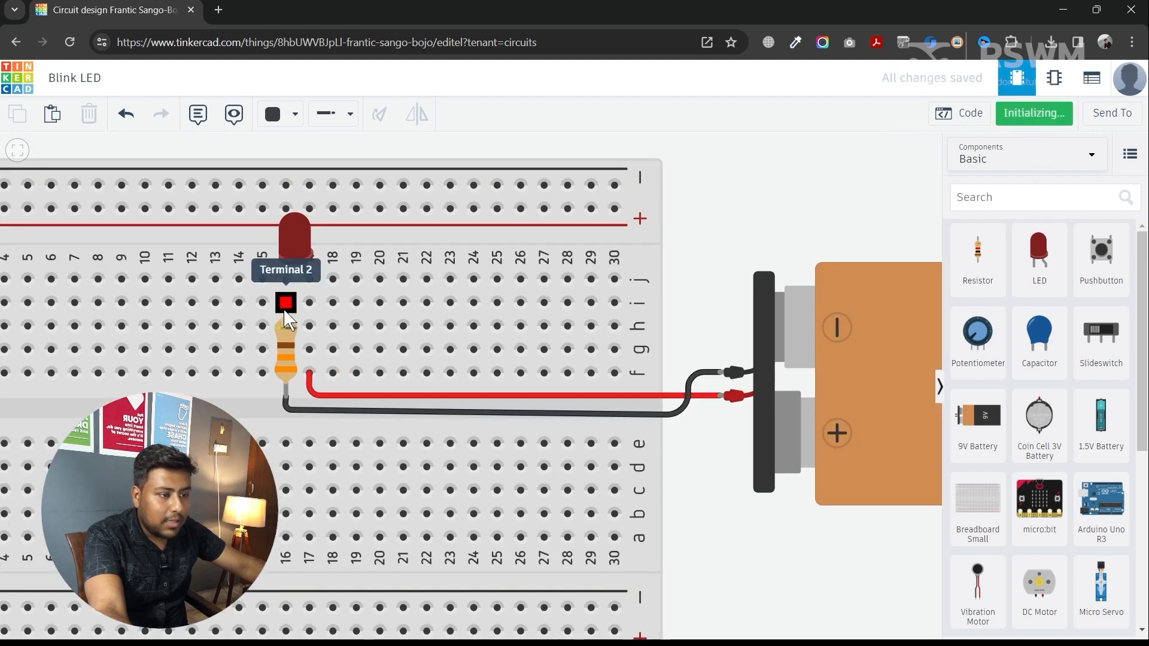
scroll(330, 296, up, 2)
mouse_move(295, 230)
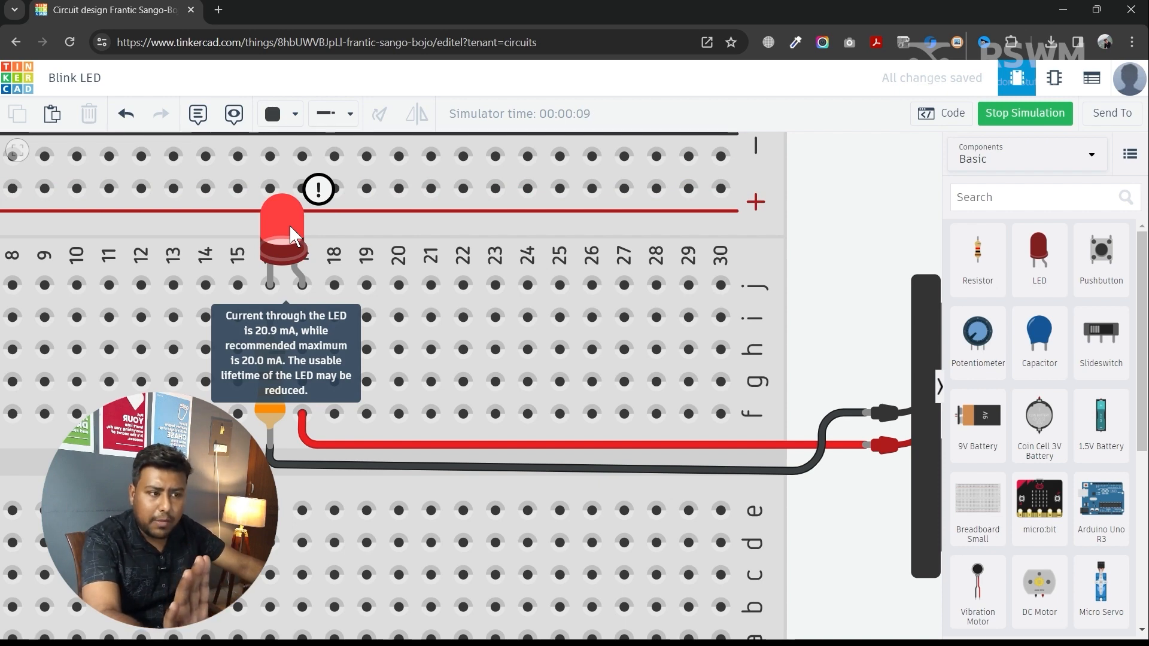
scroll(291, 233, down, 2)
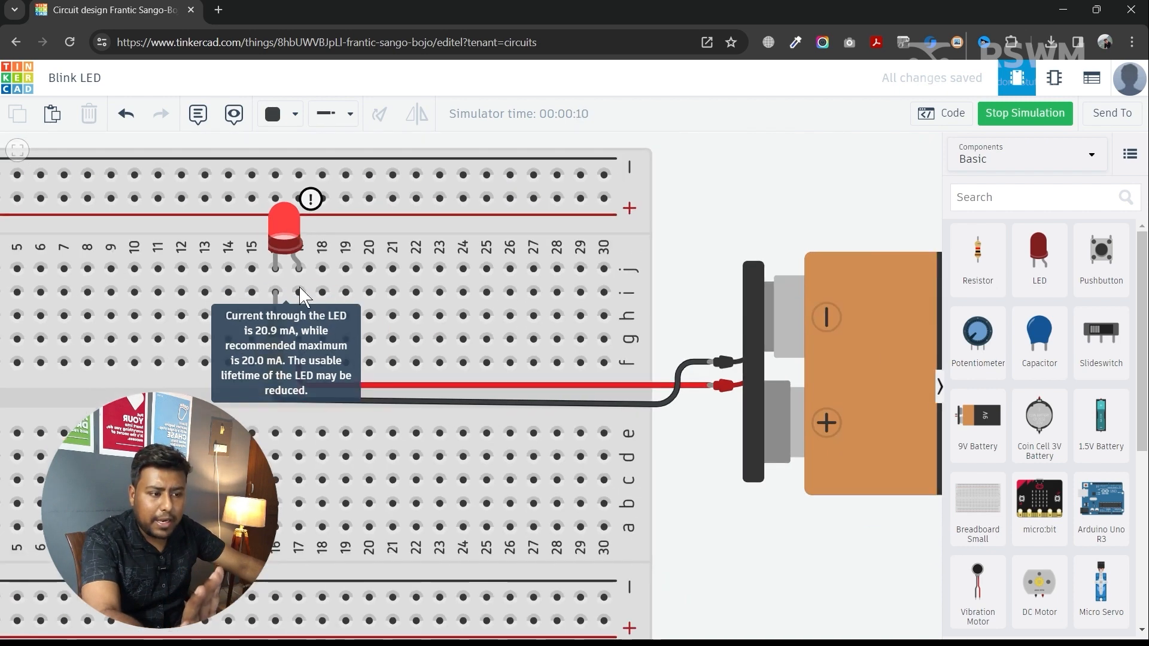
click(1020, 113)
Delete the black and red battery wires and move the resistor to column 17, starting at row i below the LED's anode
click(272, 362)
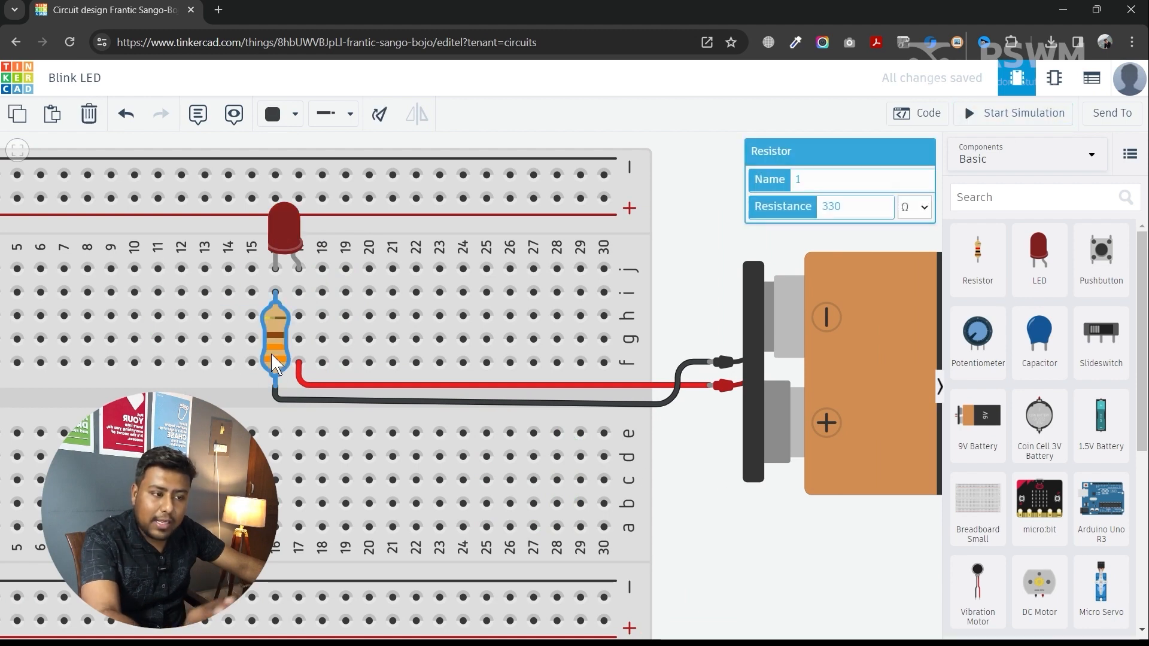
click(298, 402)
key(Delete)
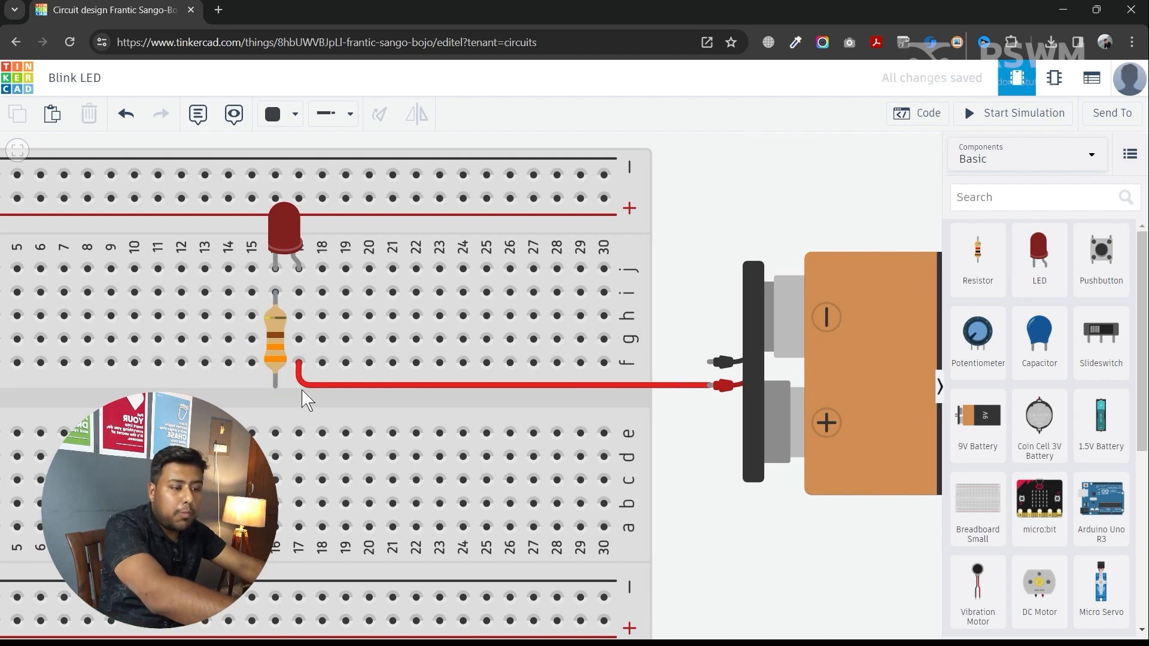
click(312, 389)
key(Delete)
drag(273, 374, 303, 370)
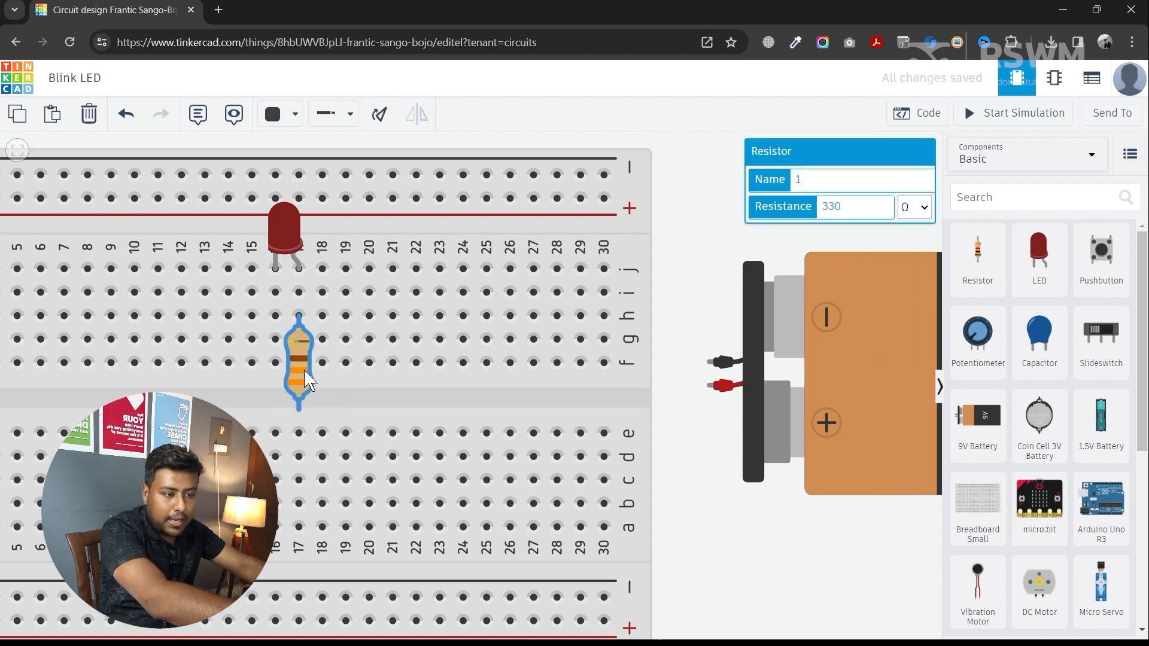
Connect the resistor's lower terminal to the battery's positive terminal with a straight red wire
click(298, 386)
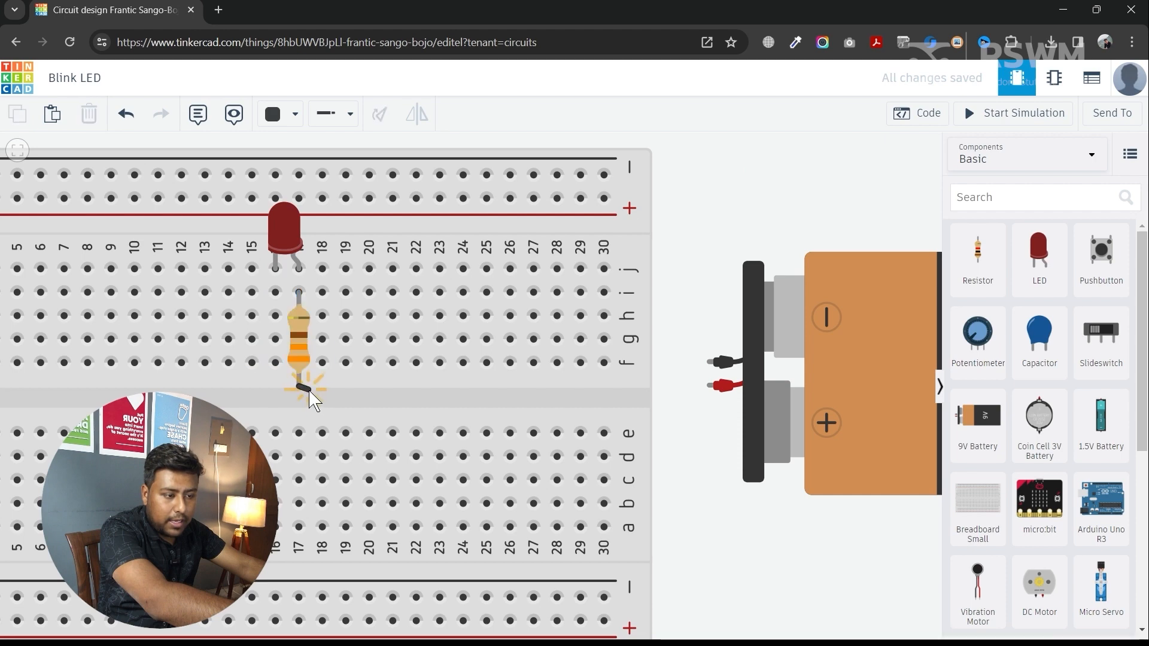
click(662, 382)
click(708, 385)
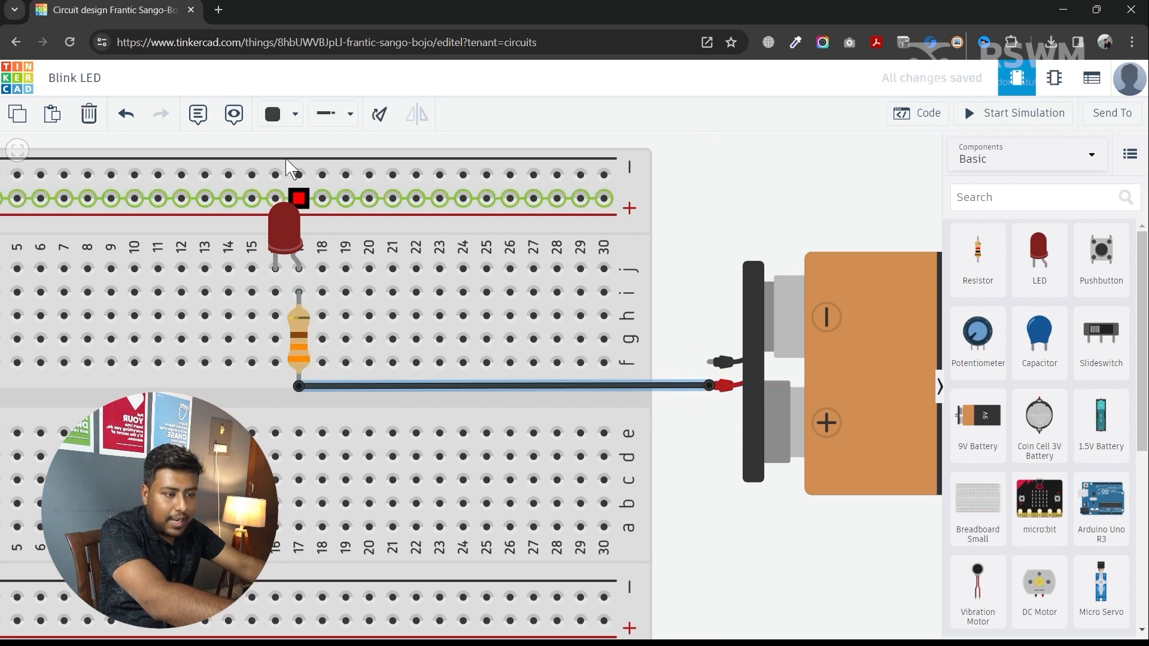
click(288, 117)
click(305, 187)
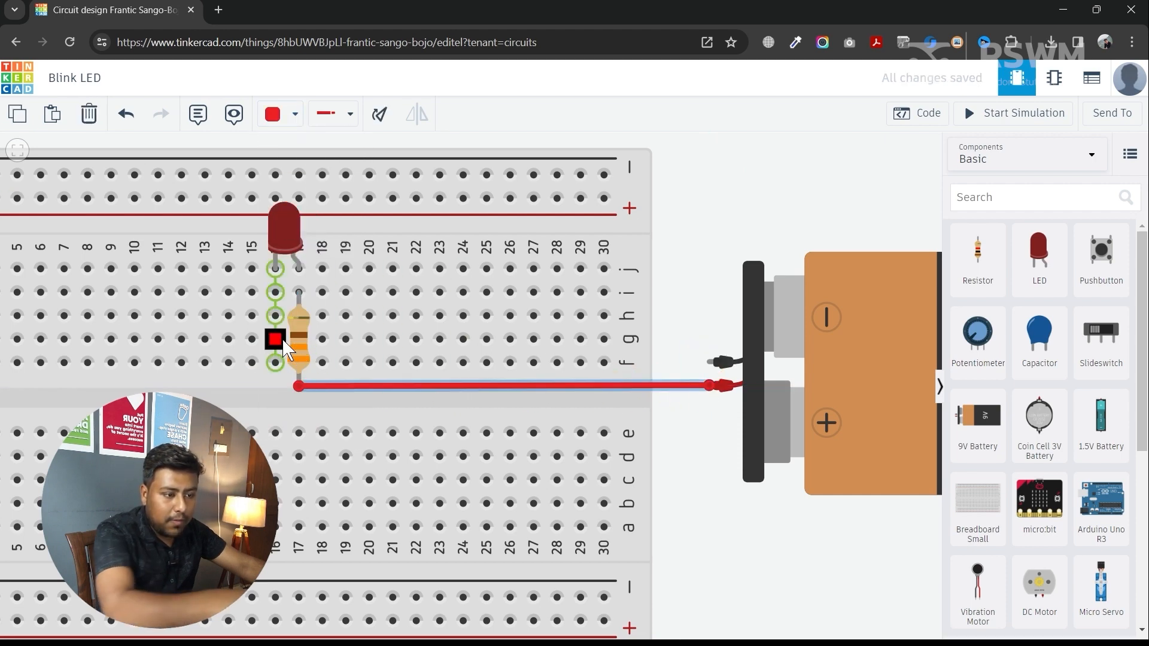
Connect column 16, row f, to the battery's negative terminal with a straight black wire
click(275, 363)
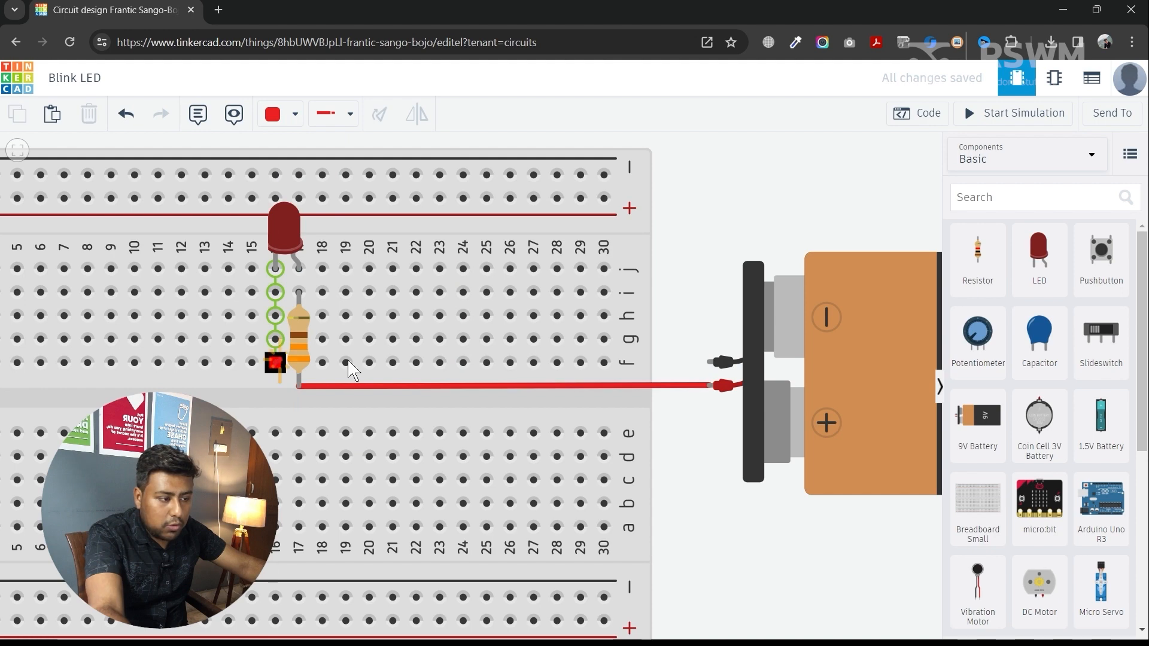
click(710, 363)
click(294, 114)
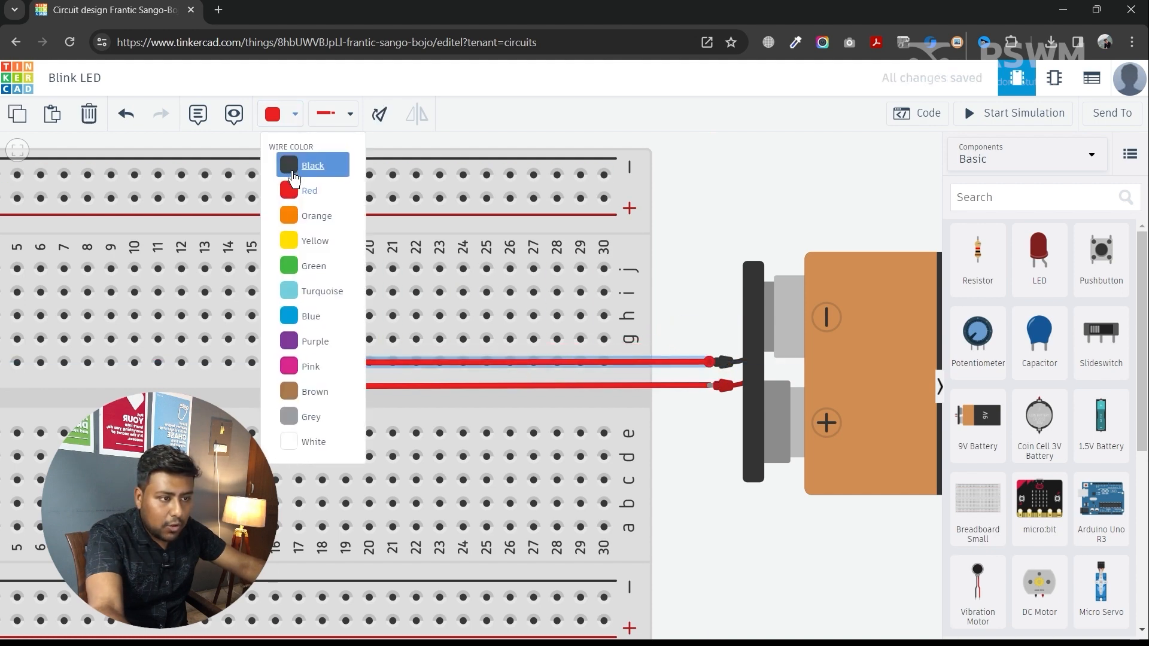
click(306, 160)
Run the simulation with the resistor on the LED's anode side and read the current warning on the LED
click(967, 113)
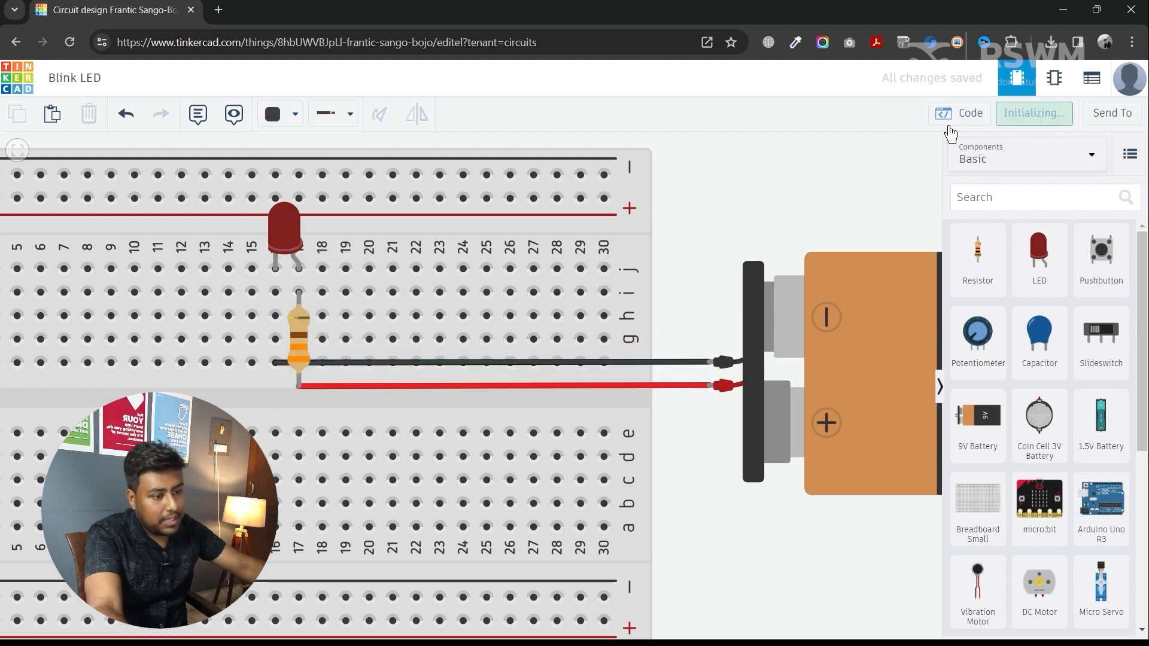
scroll(321, 249, up, 3)
mouse_move(241, 237)
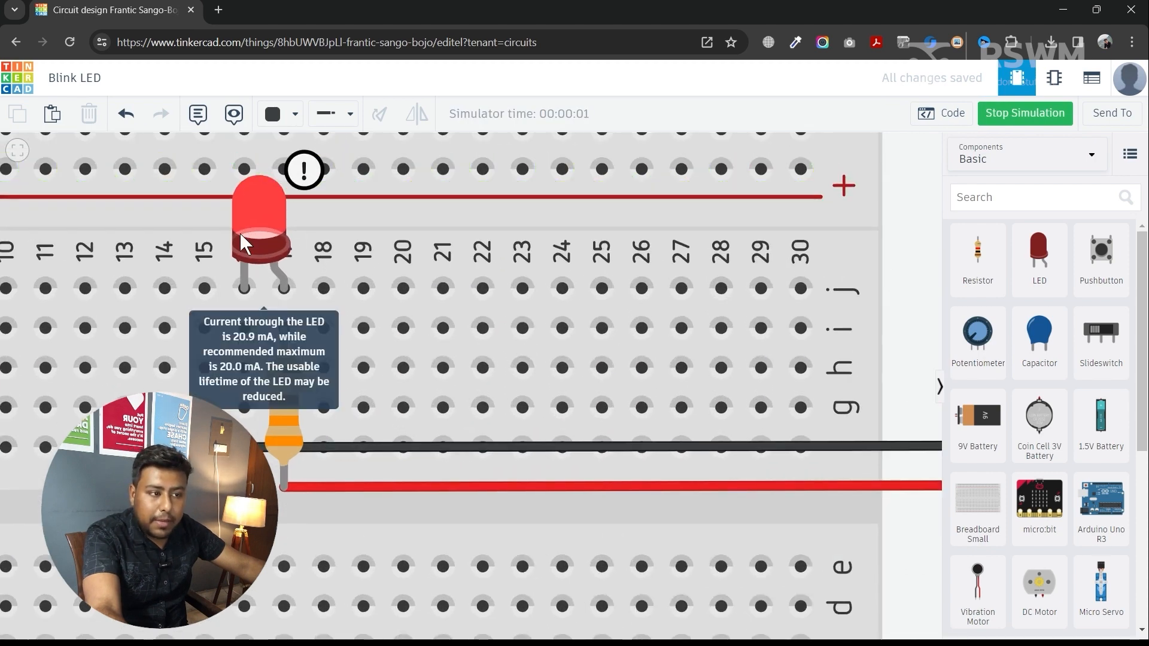
scroll(244, 227, down, 3)
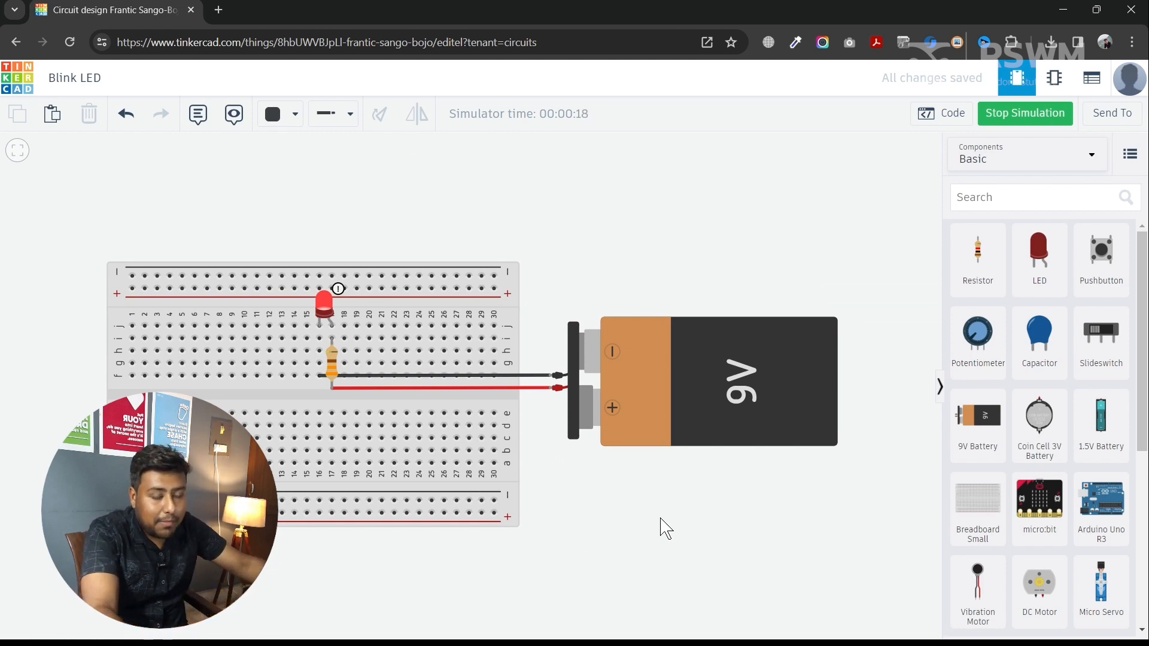
Delete the 9V battery and the resistor, leaving only the LED on the breadboard
click(683, 350)
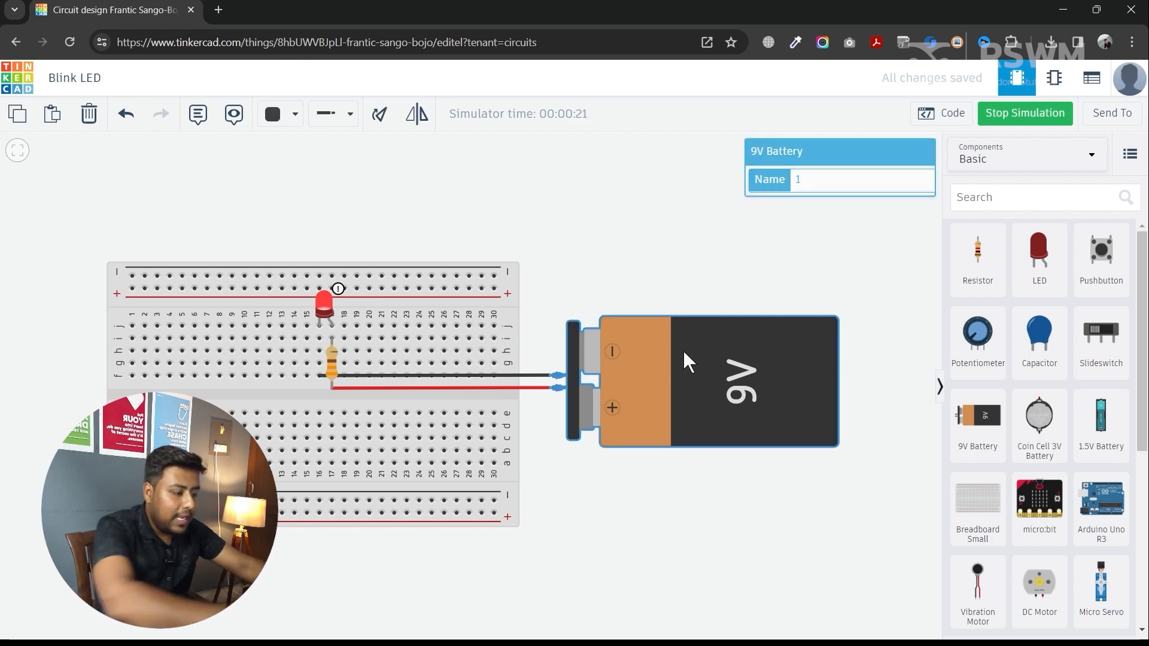
key(Delete)
click(548, 279)
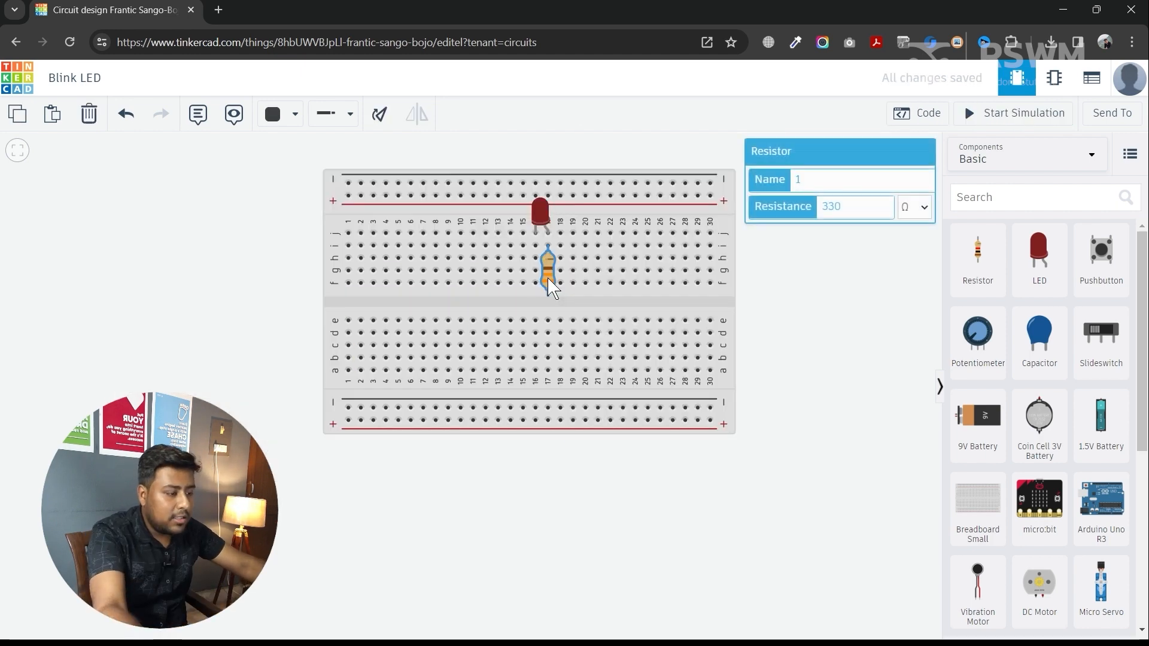
key(Delete)
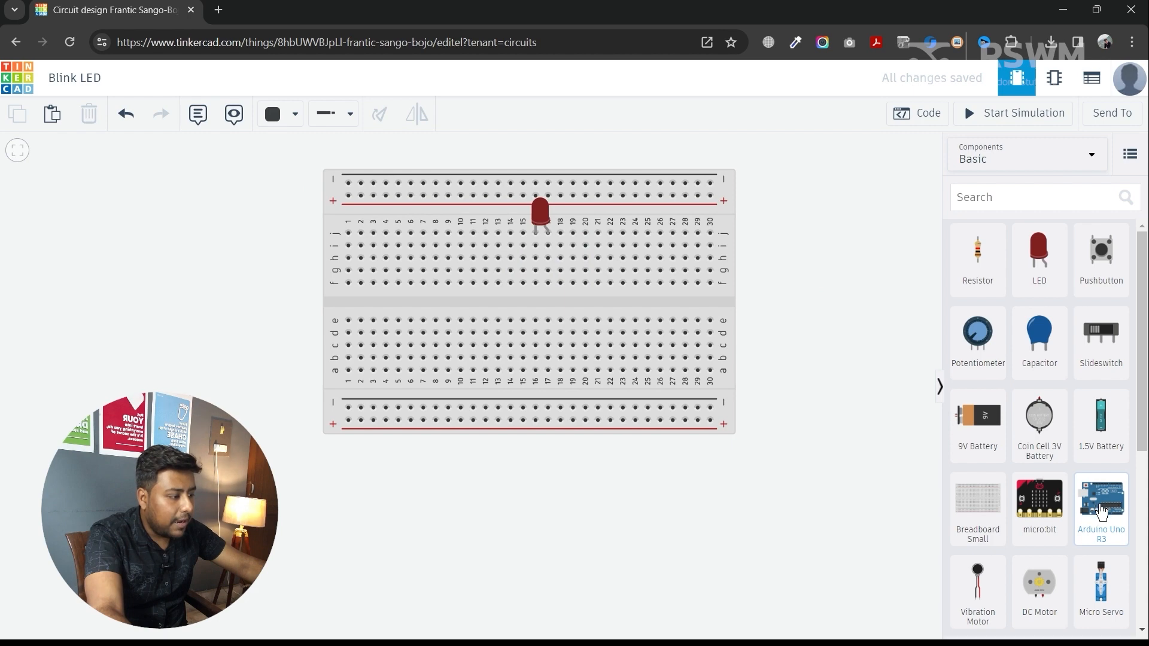
Add an Arduino Uno R3 and place it just below the breadboard
drag(1099, 508, 649, 422)
scroll(754, 368, up, 3)
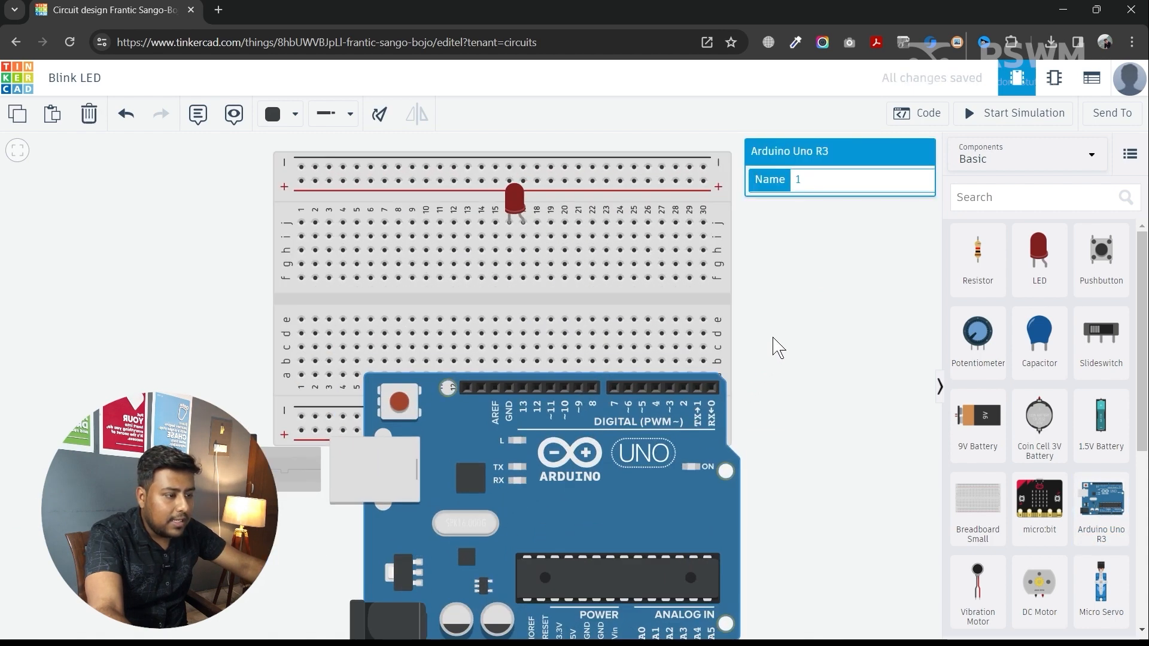
scroll(699, 365, down, 1)
drag(537, 447, 536, 543)
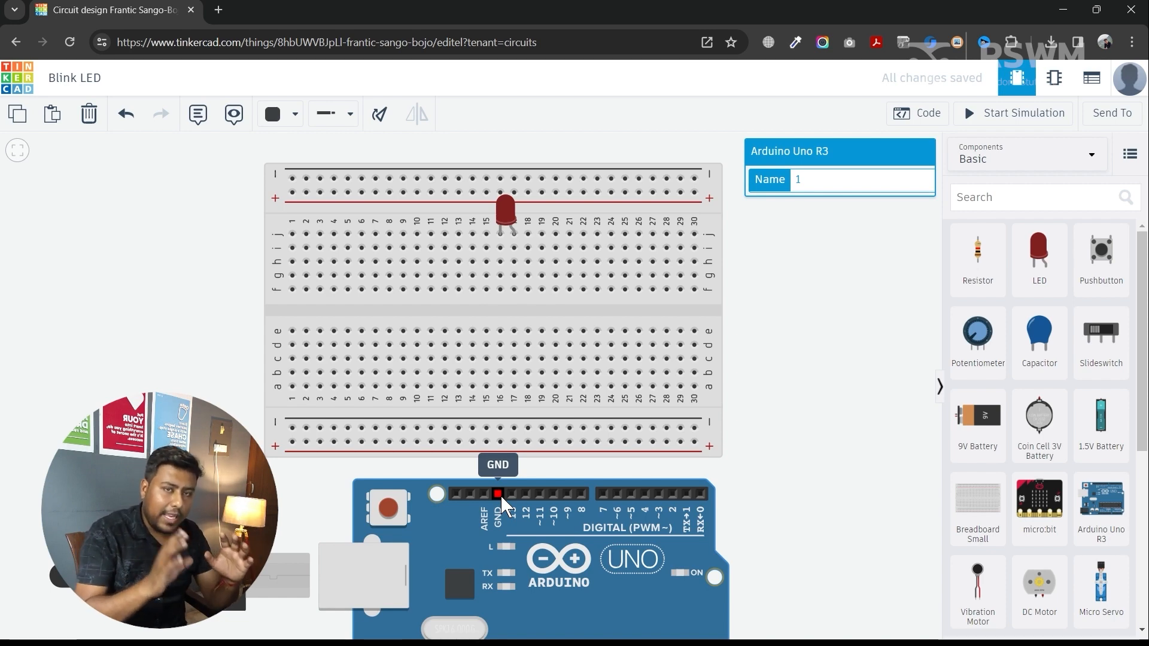
Examine the Arduino's GND and digital pins along its upper edge and its power and GND pins along its lower edge
drag(785, 518, 689, 361)
scroll(472, 366, up, 5)
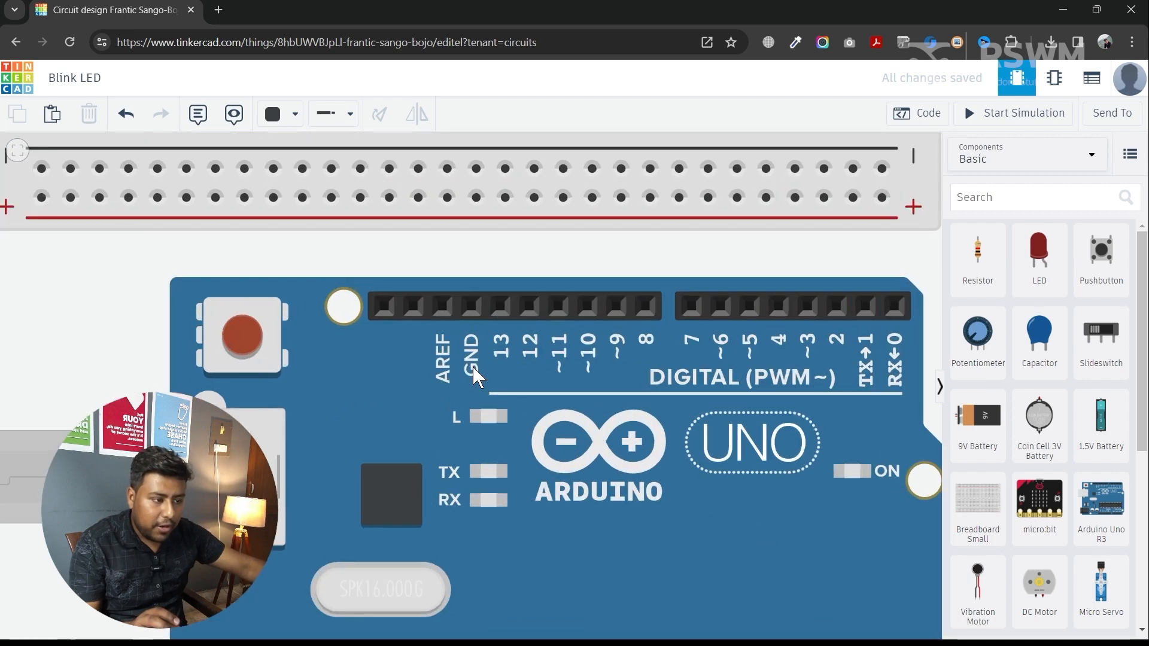
scroll(472, 366, down, 5)
drag(820, 461, 785, 271)
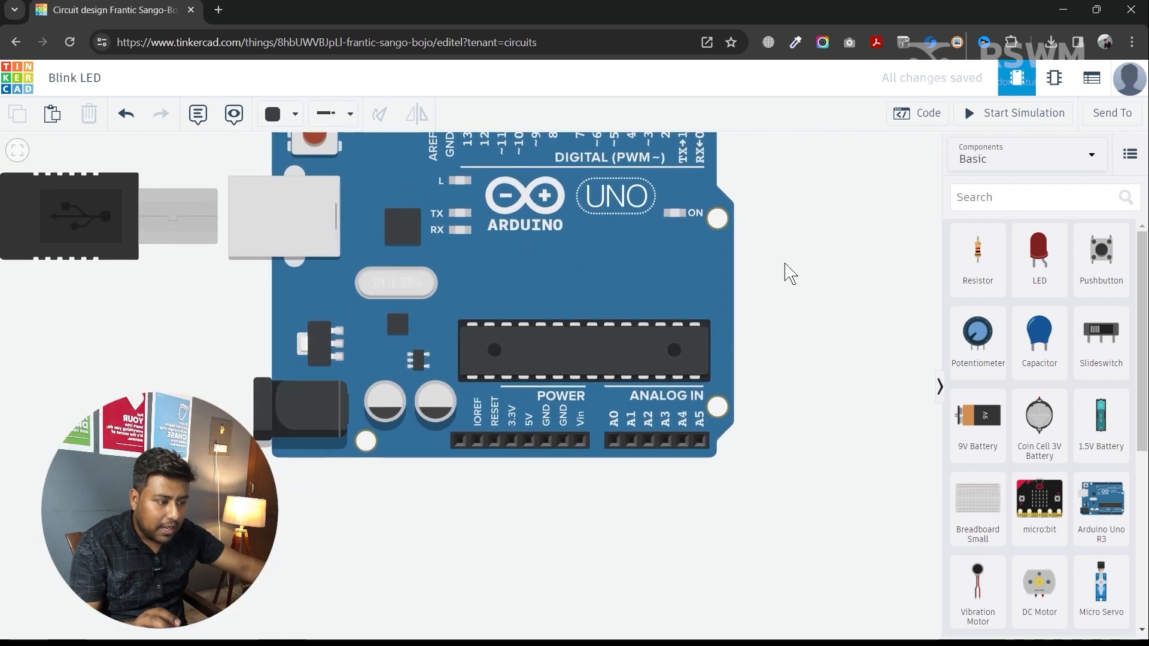
scroll(564, 422, up, 5)
scroll(564, 422, up, 3)
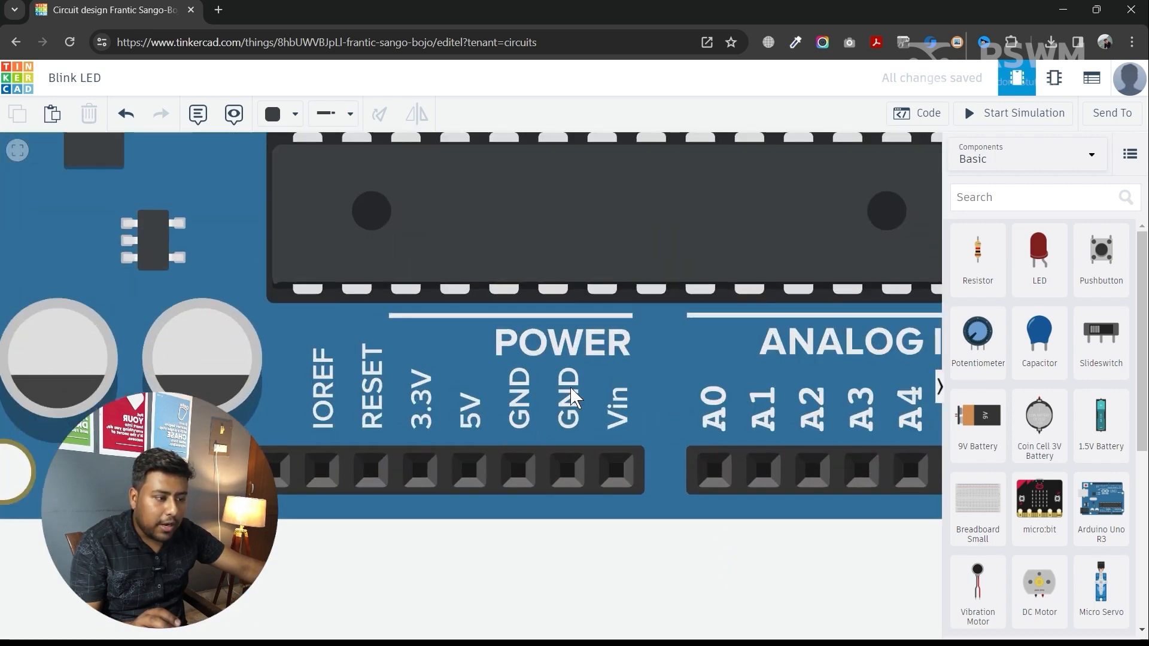
scroll(589, 532, down, 5)
drag(828, 351, 841, 584)
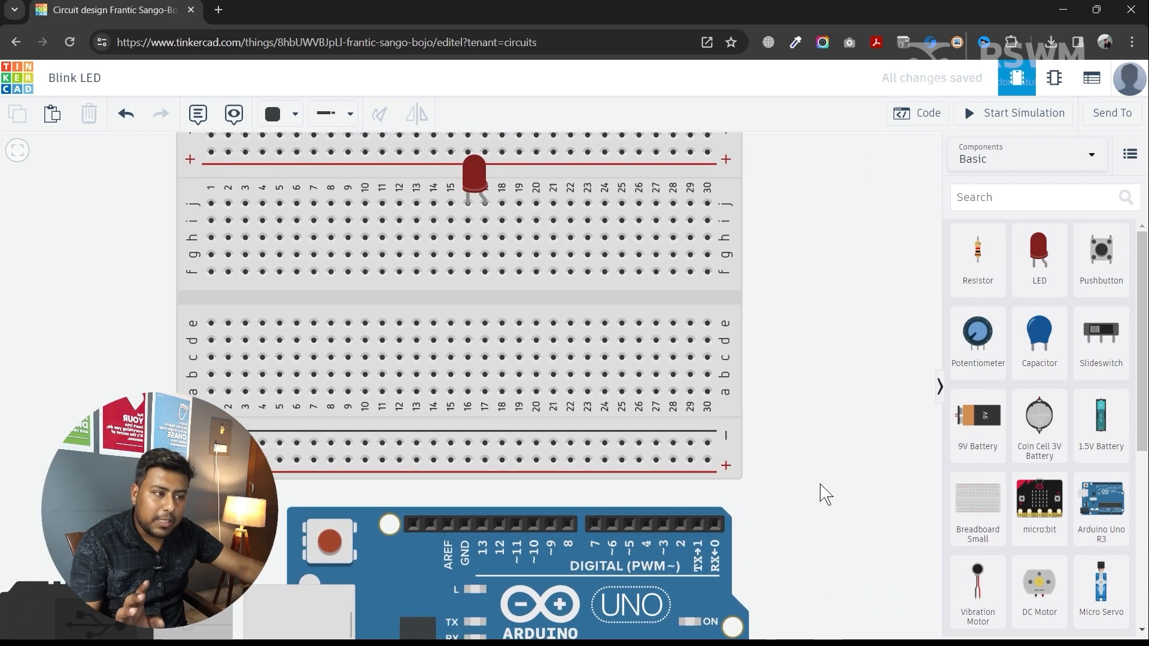
Wire the Arduino's GND pin to column 16, row f, in black and pin 13 to column 17, row f, in red
click(464, 527)
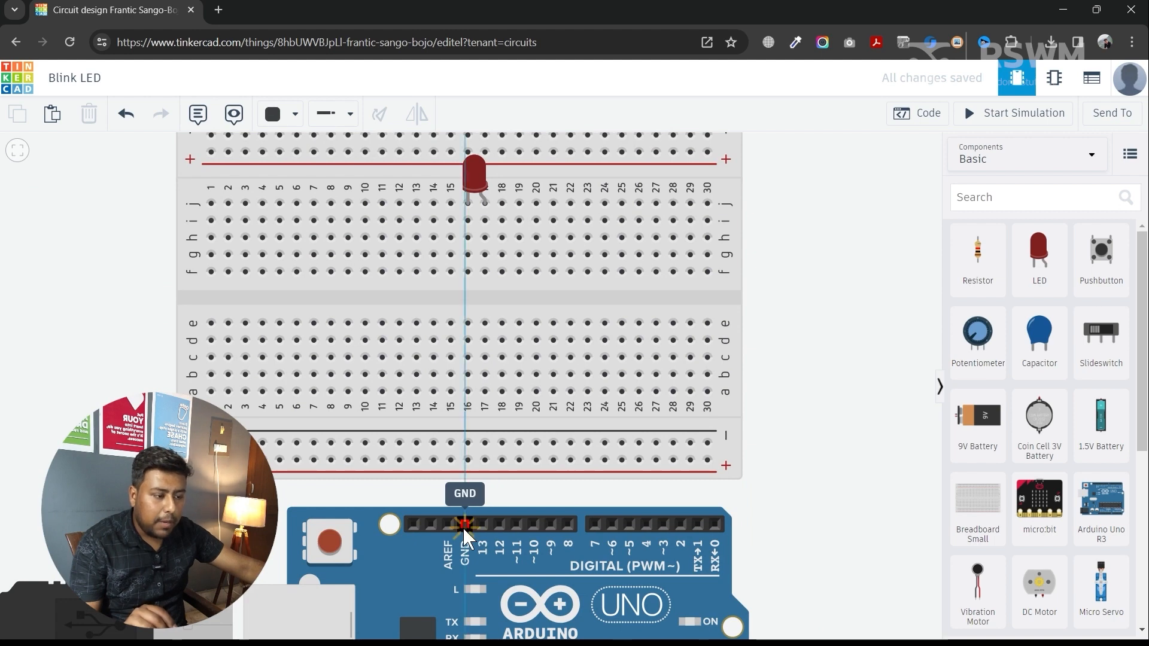
click(468, 272)
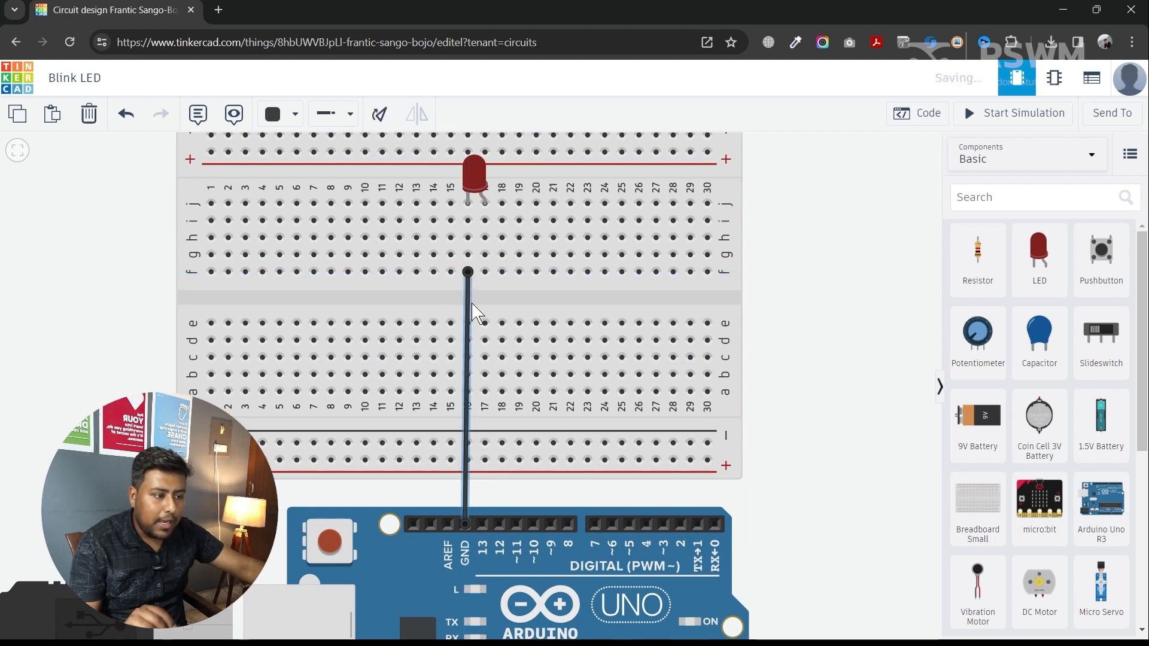
click(481, 525)
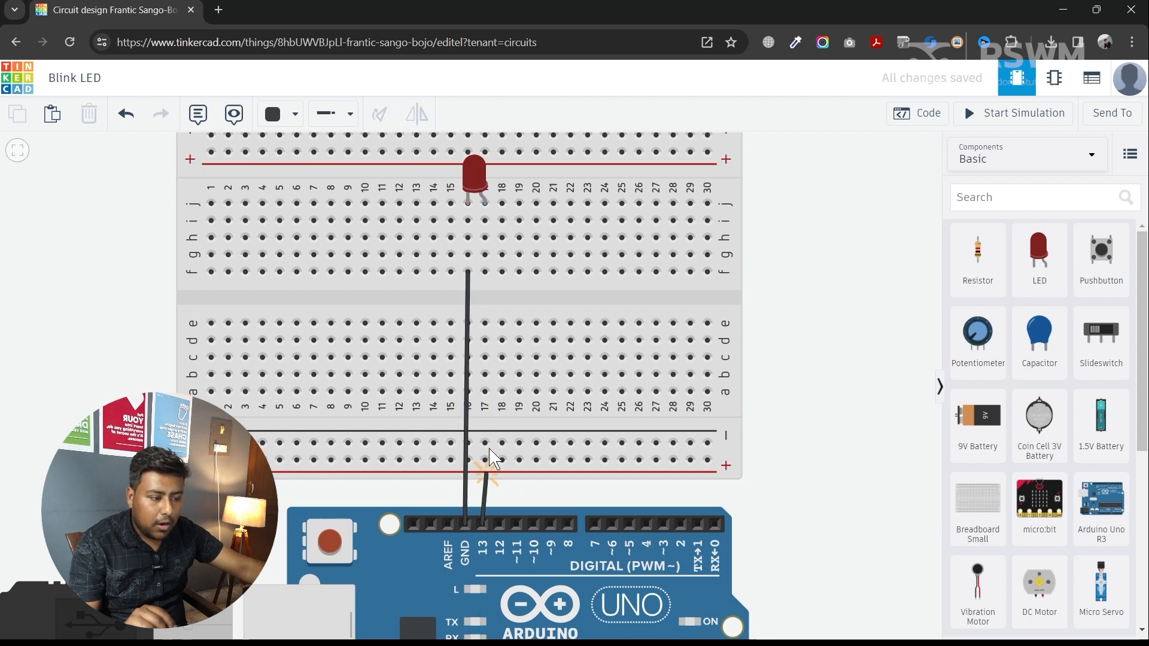
click(493, 308)
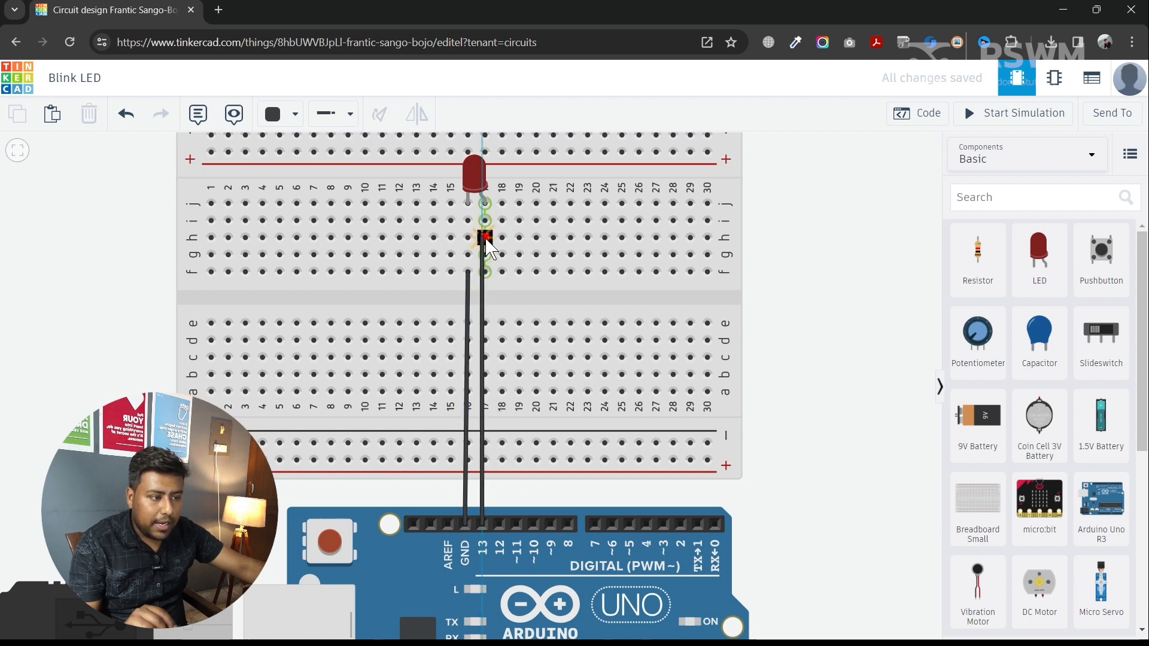
click(486, 272)
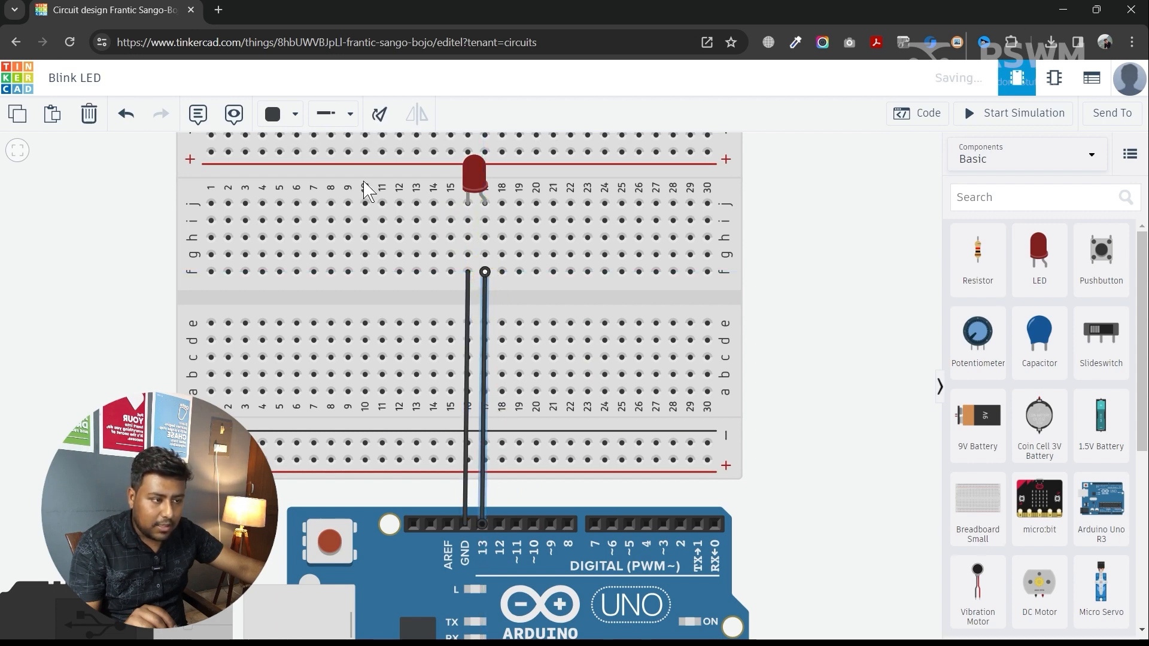
click(293, 114)
click(309, 192)
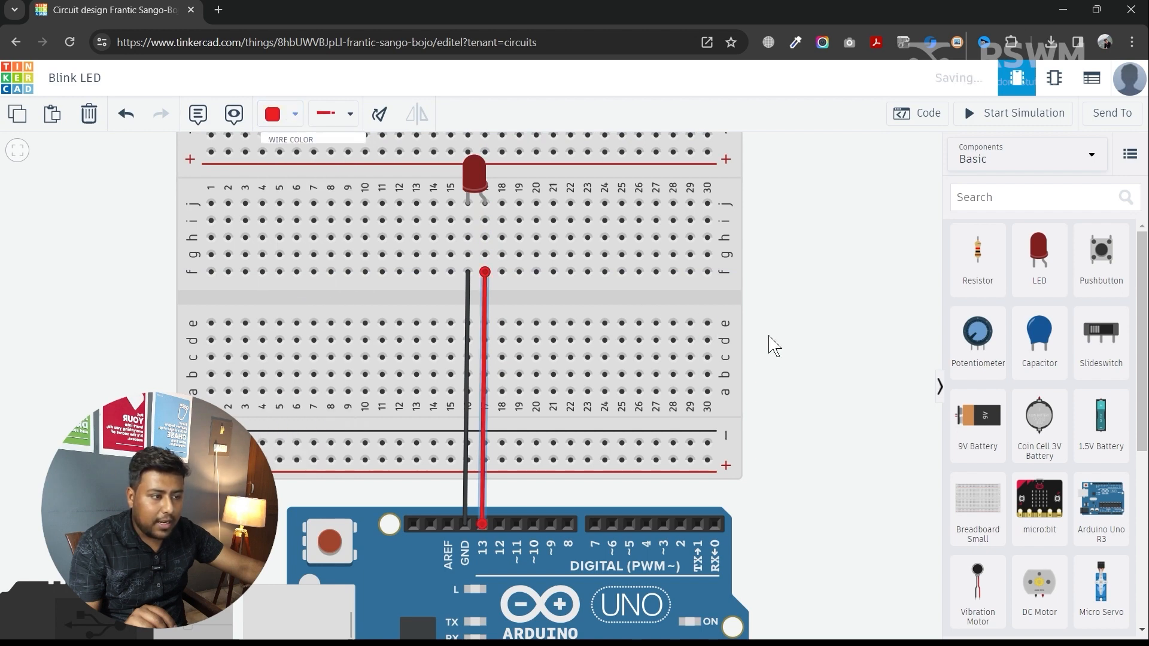
click(772, 344)
Open the Arduino's block code in a widened, enlarged editor and place the forever block beside the on start block
scroll(814, 377, down, 3)
drag(699, 402, 704, 402)
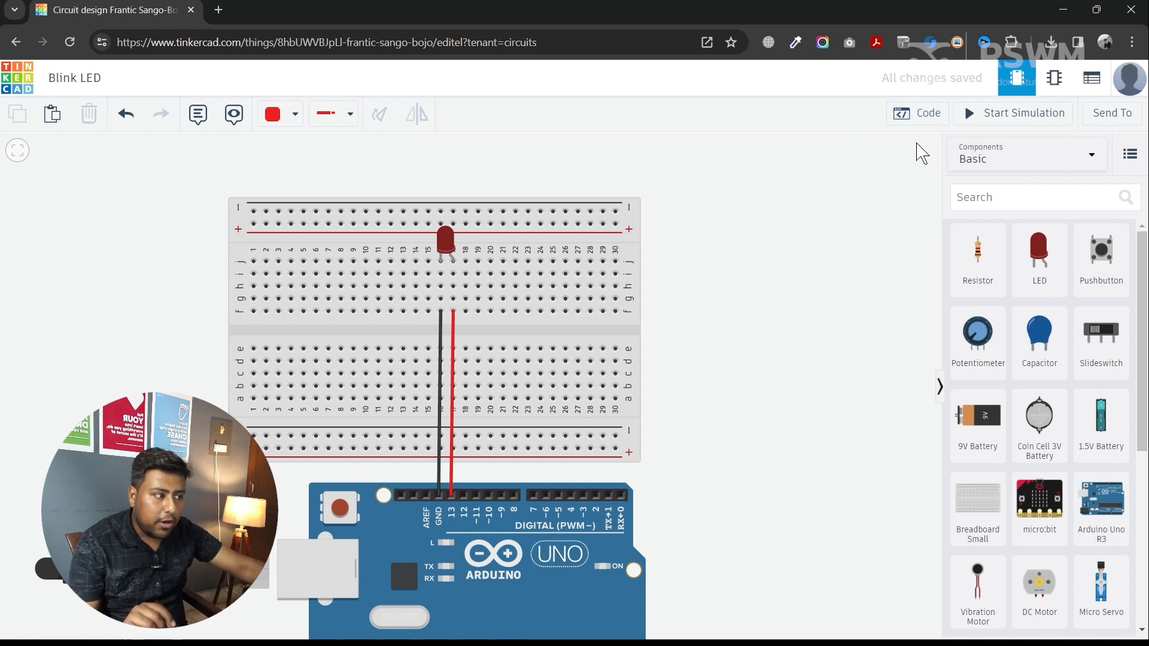
click(918, 120)
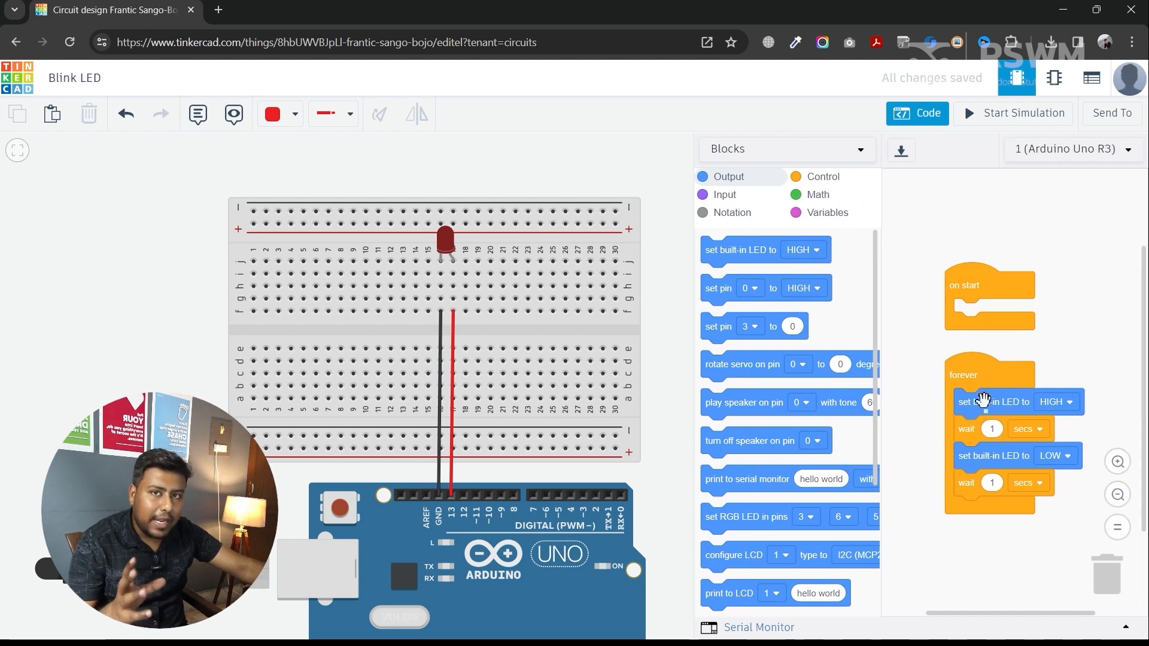
click(1116, 462)
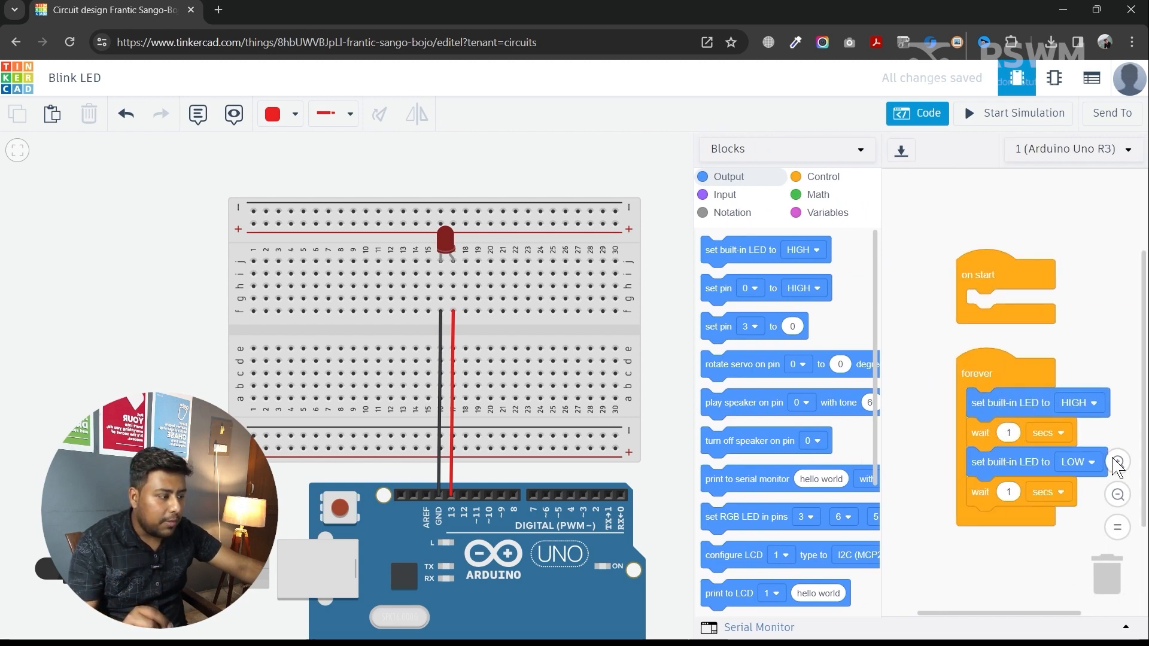
drag(694, 405, 226, 419)
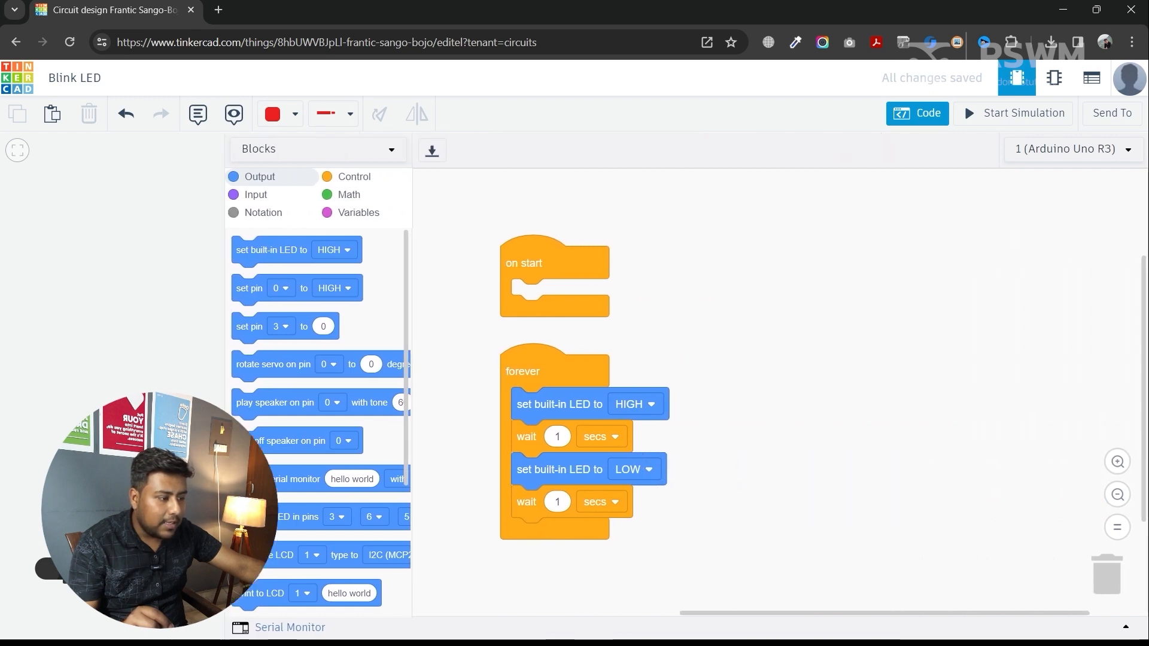
drag(529, 374, 698, 257)
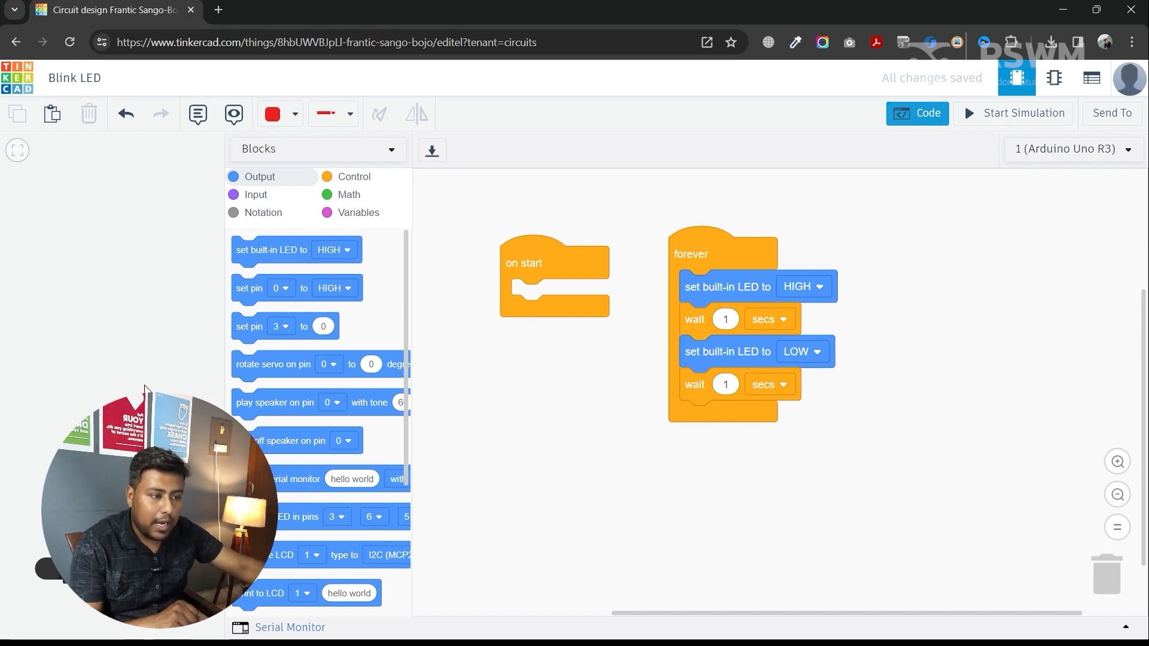
Close the code editor and inspect the LED's wiring on the breadboard
click(899, 111)
scroll(434, 273, up, 2)
drag(816, 293, 835, 366)
scroll(508, 356, up, 1)
scroll(459, 375, up, 1)
scroll(523, 375, down, 2)
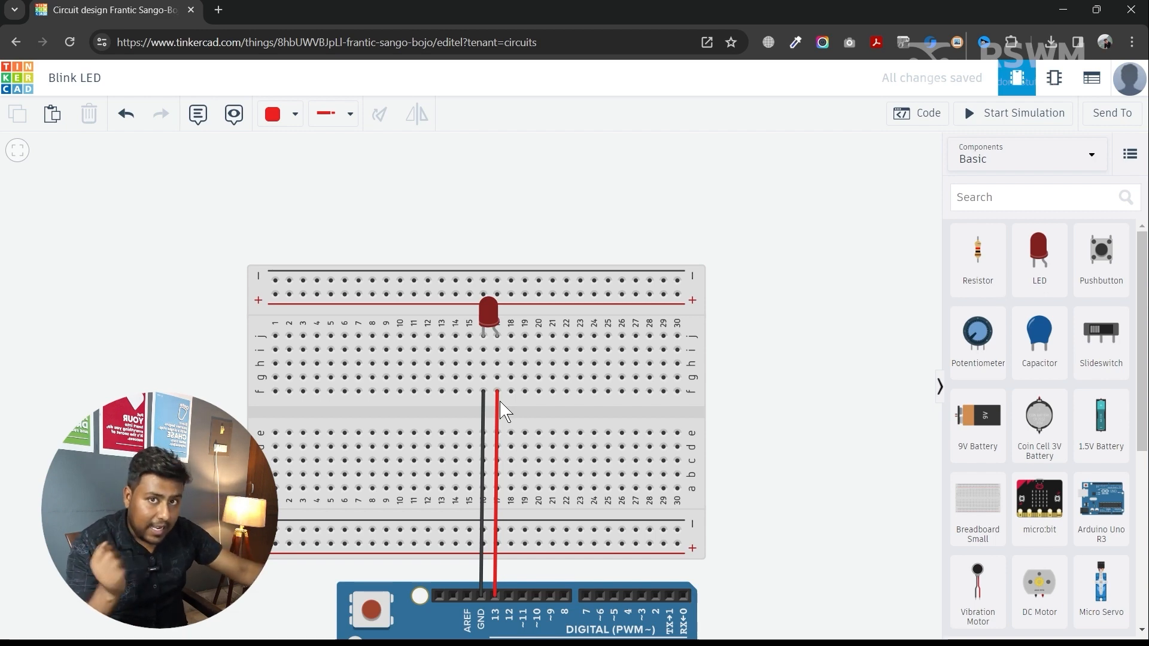
Review the forever block's built-in LED and wait blocks in the Arduino's code, and close the editor
click(917, 113)
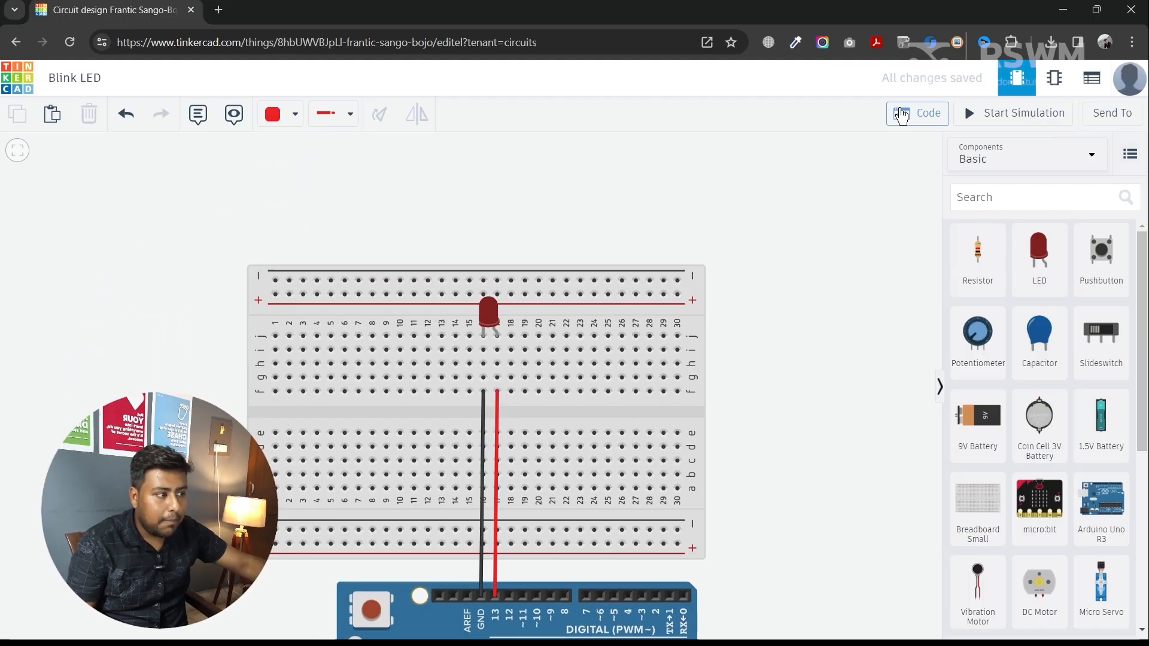
click(902, 114)
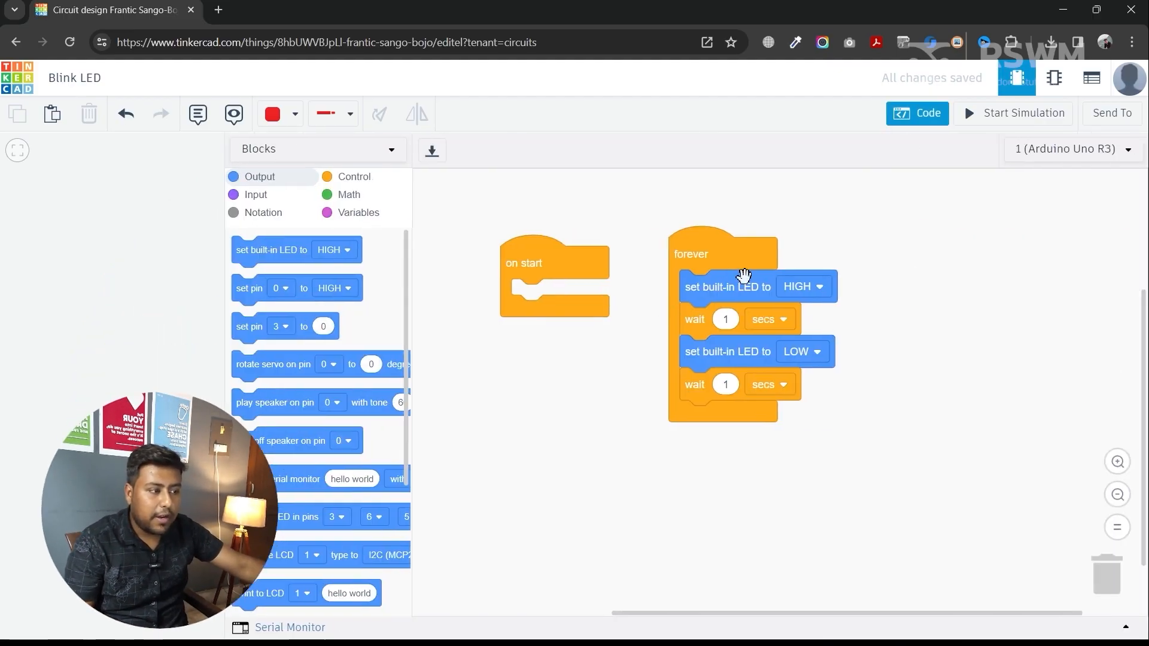
click(922, 117)
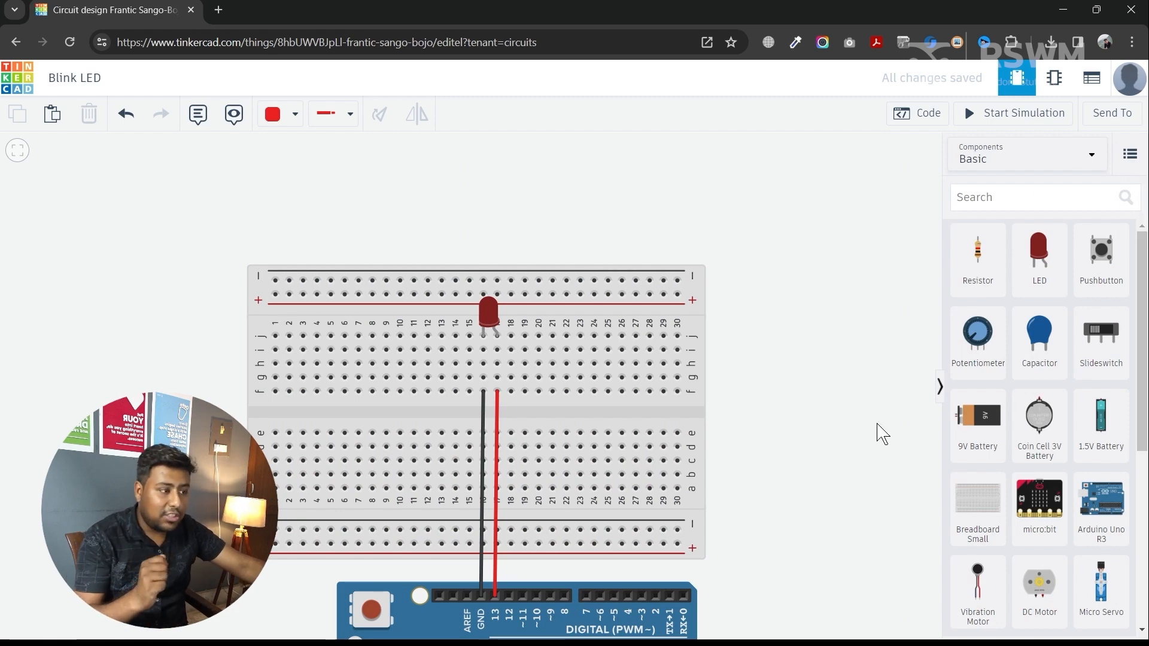
Simulate the Arduino circuit and inspect the LED and its wiring on the breadboard while it runs
scroll(825, 441, down, 4)
drag(822, 441, 741, 348)
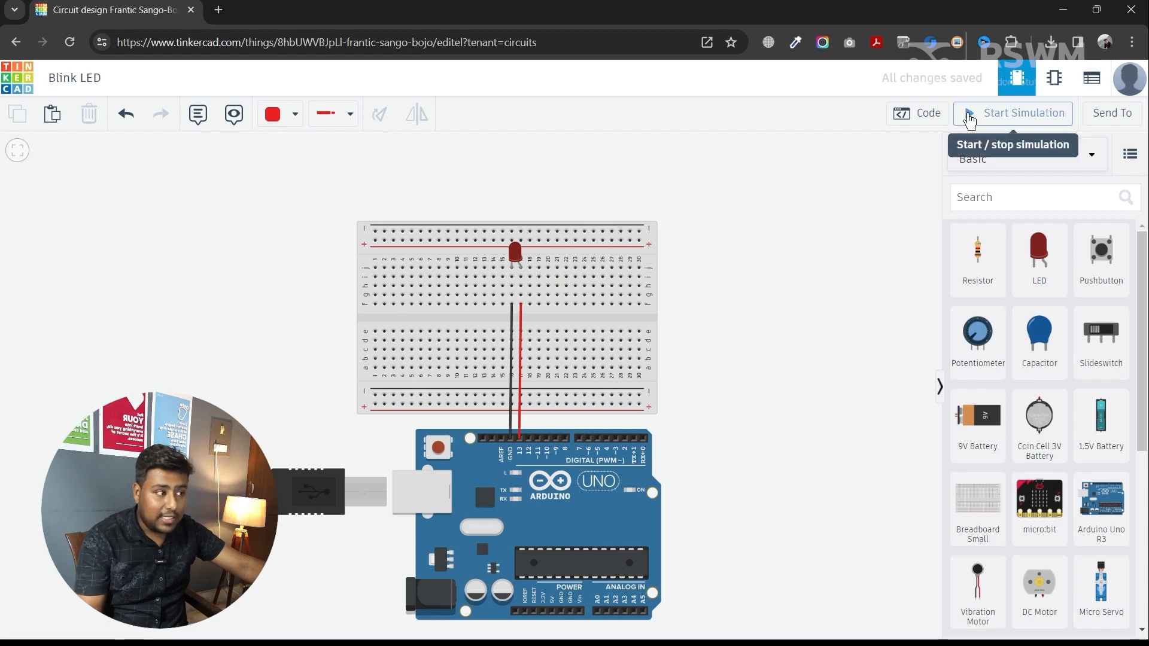
click(969, 122)
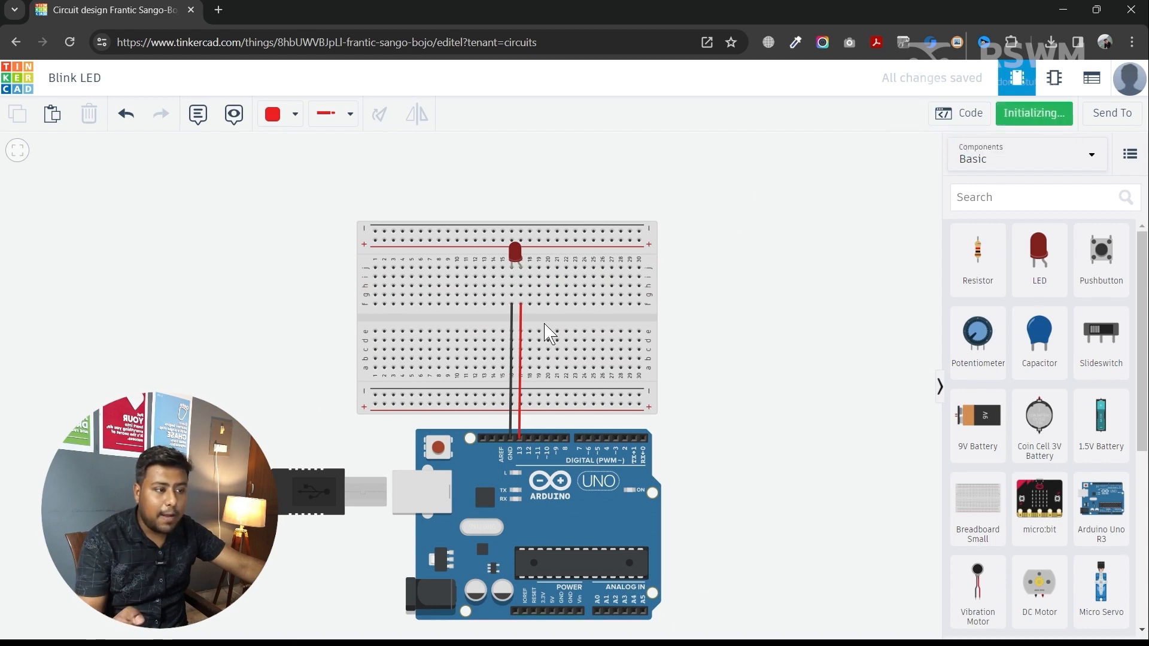
scroll(522, 260, up, 5)
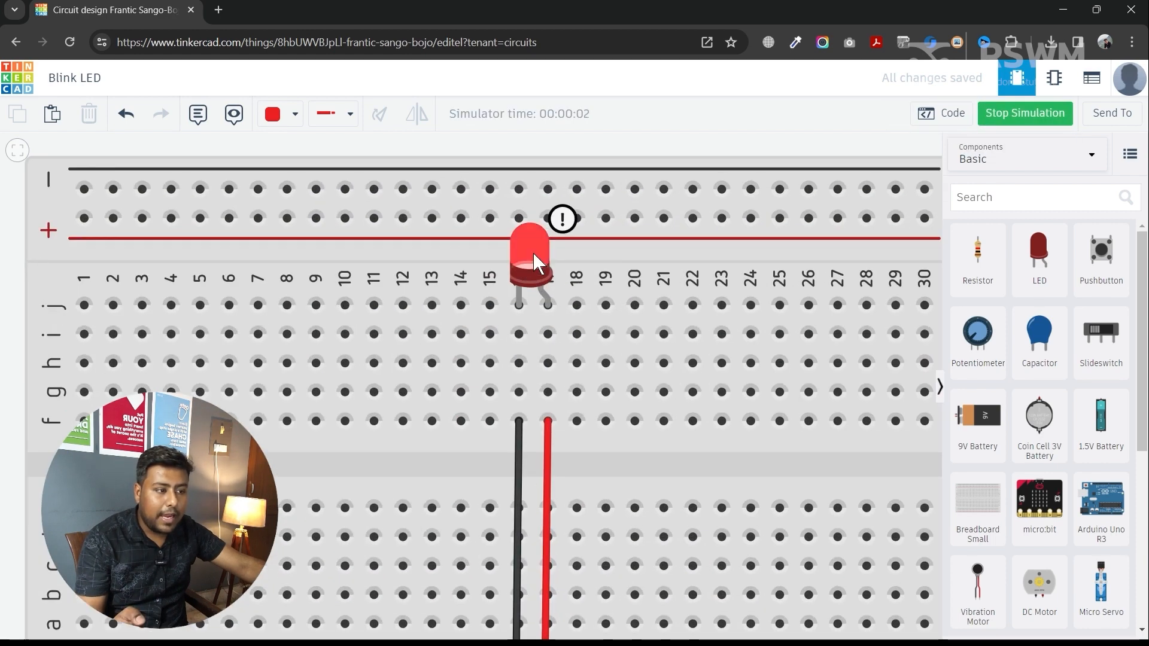
scroll(533, 253, down, 5)
mouse_move(536, 270)
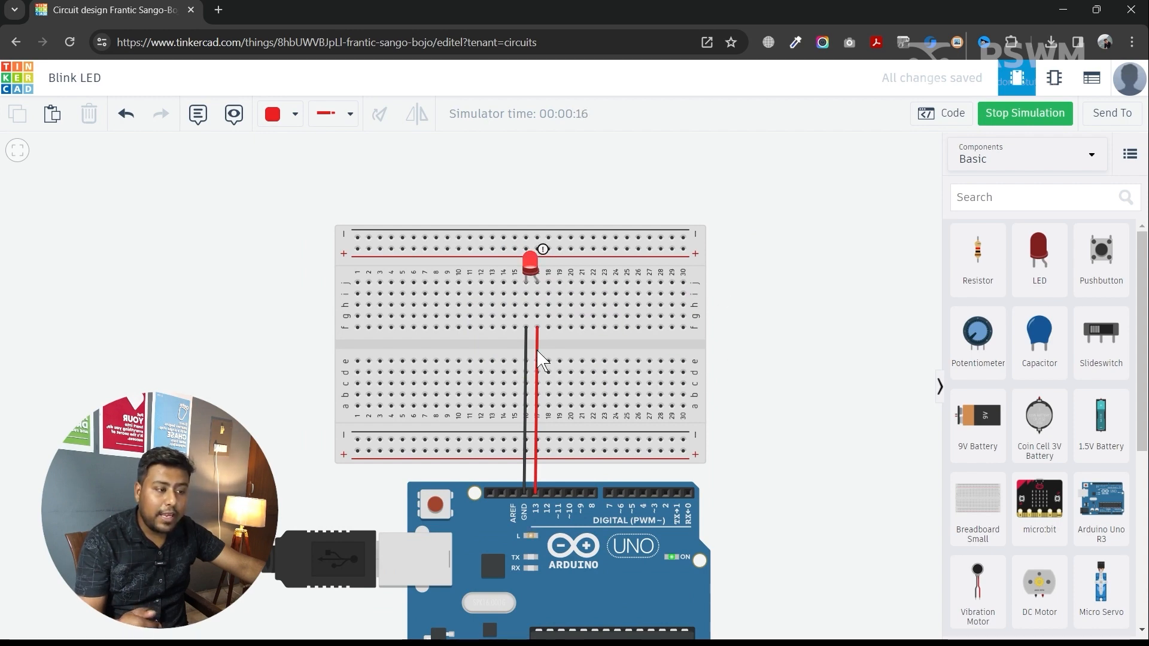
scroll(547, 270, up, 5)
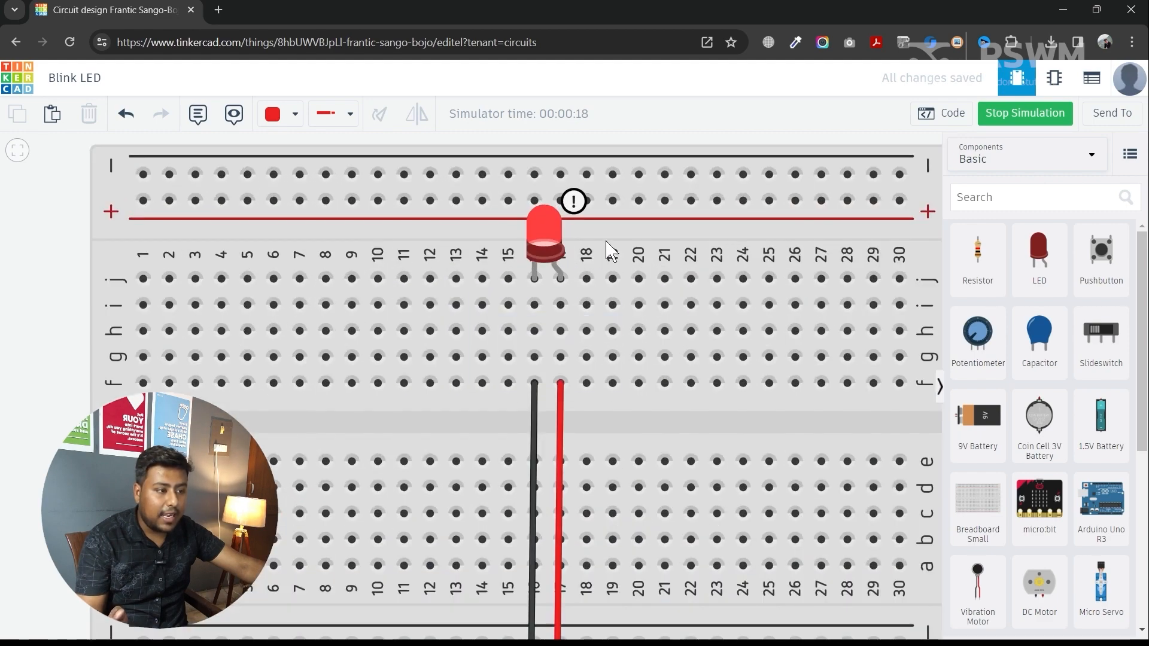
scroll(610, 250, up, 2)
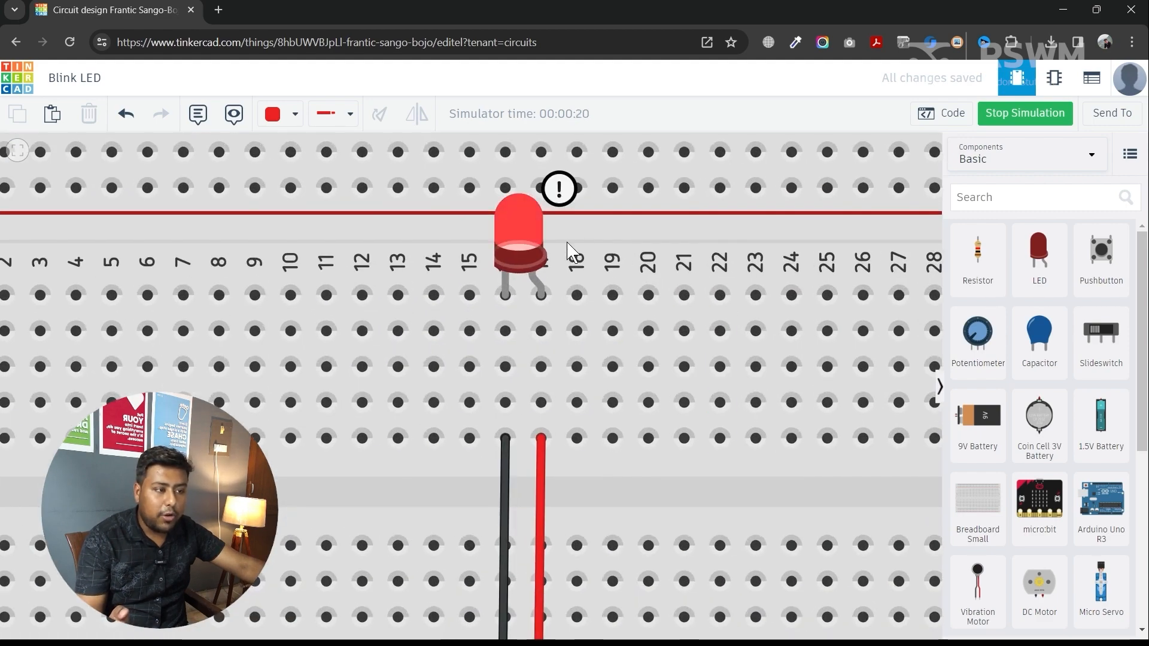
scroll(567, 250, down, 6)
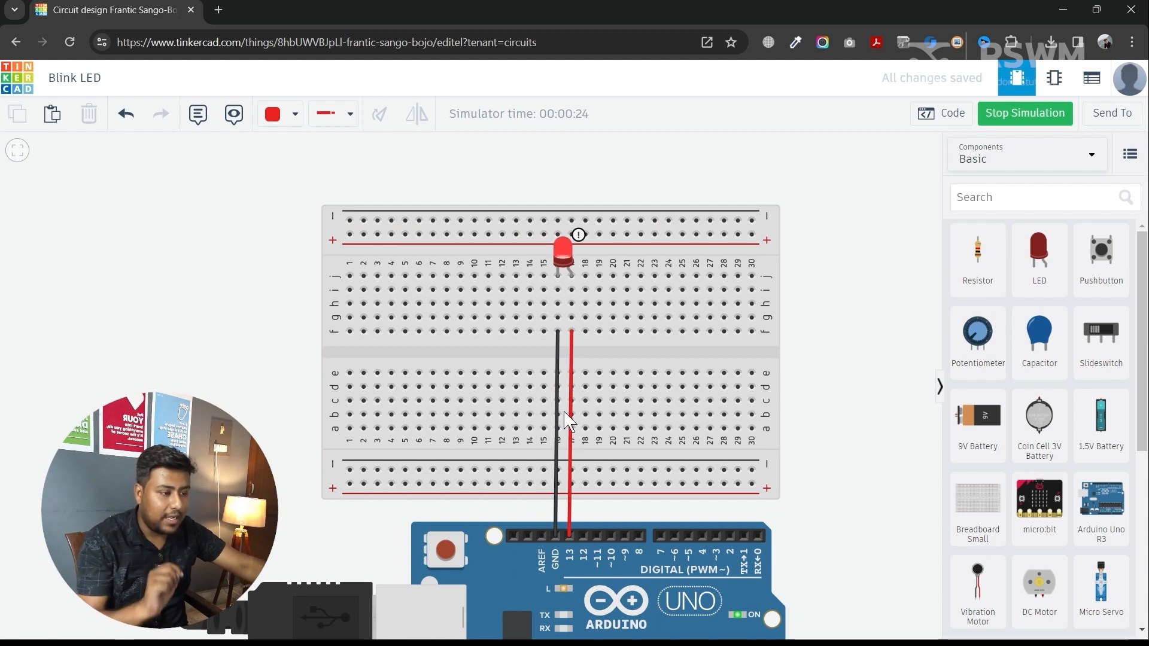
Delete the red wire and place a 100 Ω resistor vertically in breadboard column 17 below the LED's anode
click(573, 364)
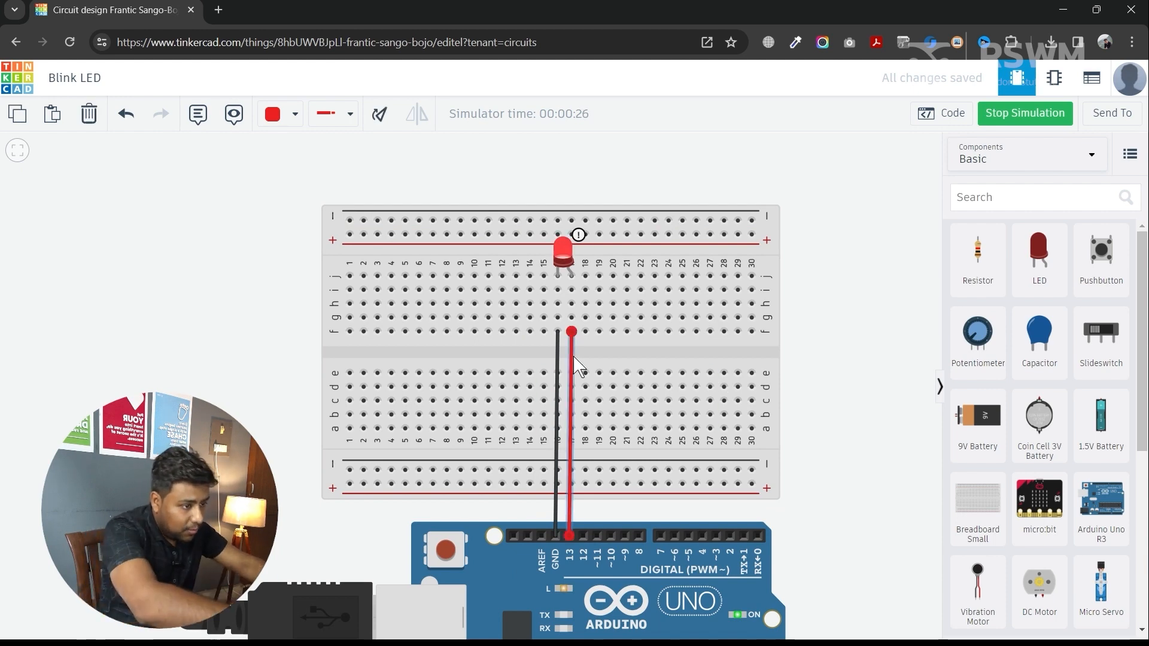
key(Delete)
drag(977, 251, 577, 326)
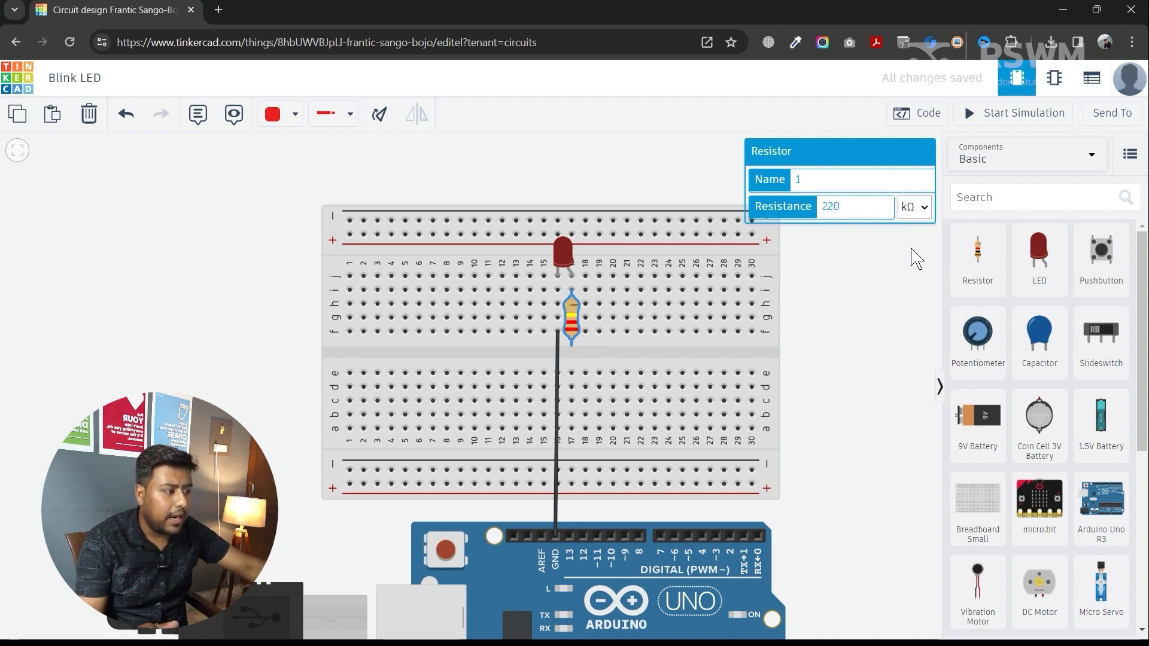
double_click(822, 206)
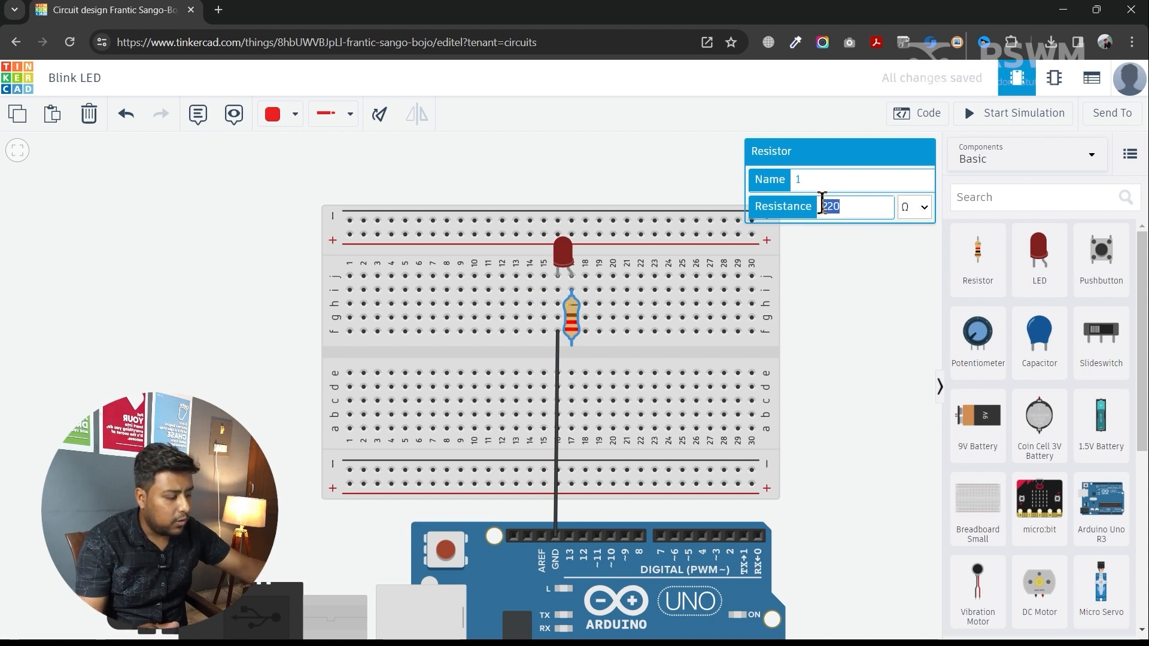
text(100)
click(862, 362)
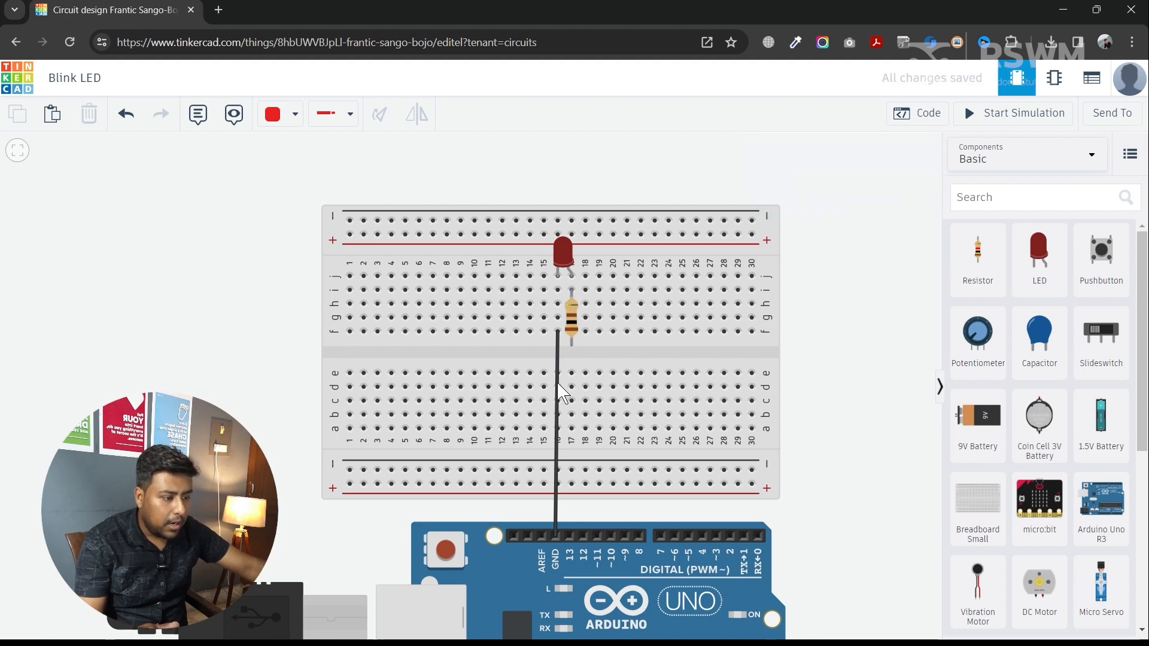
Wire the resistor's lower end to the Arduino's pin 13 in red
click(572, 344)
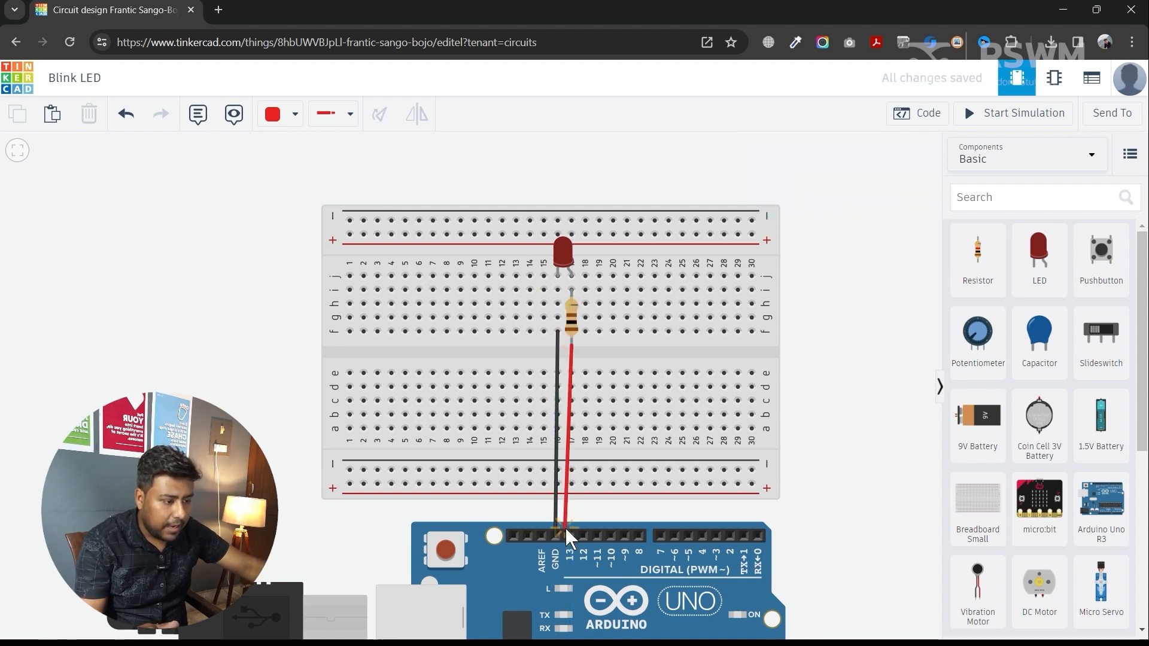
click(566, 536)
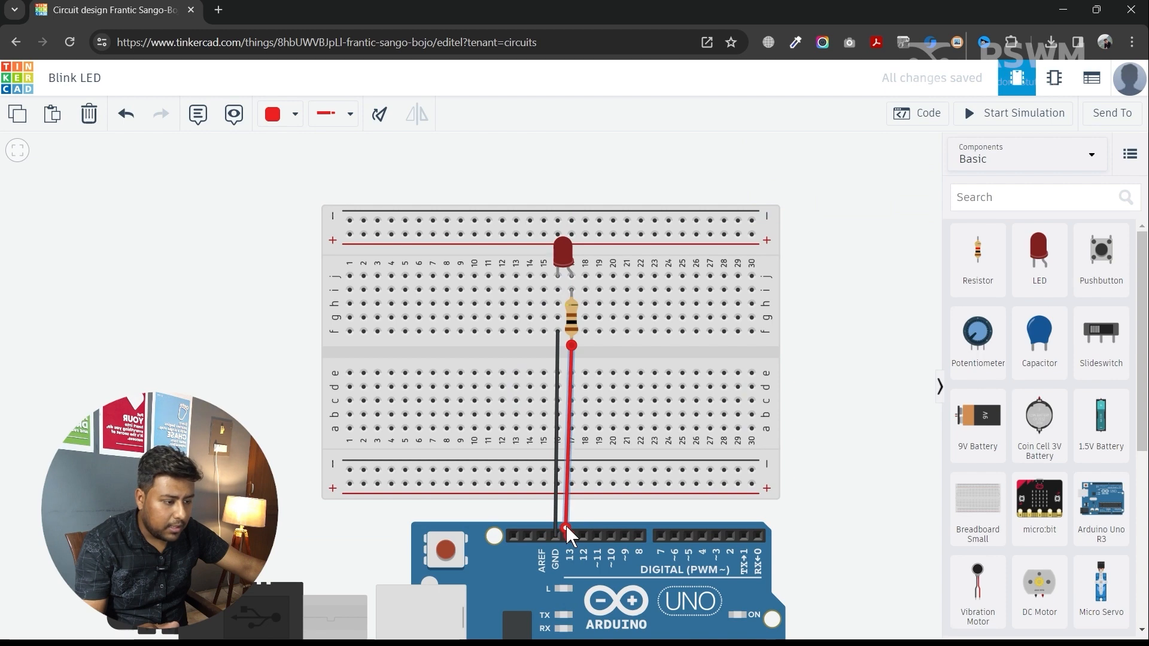
click(817, 499)
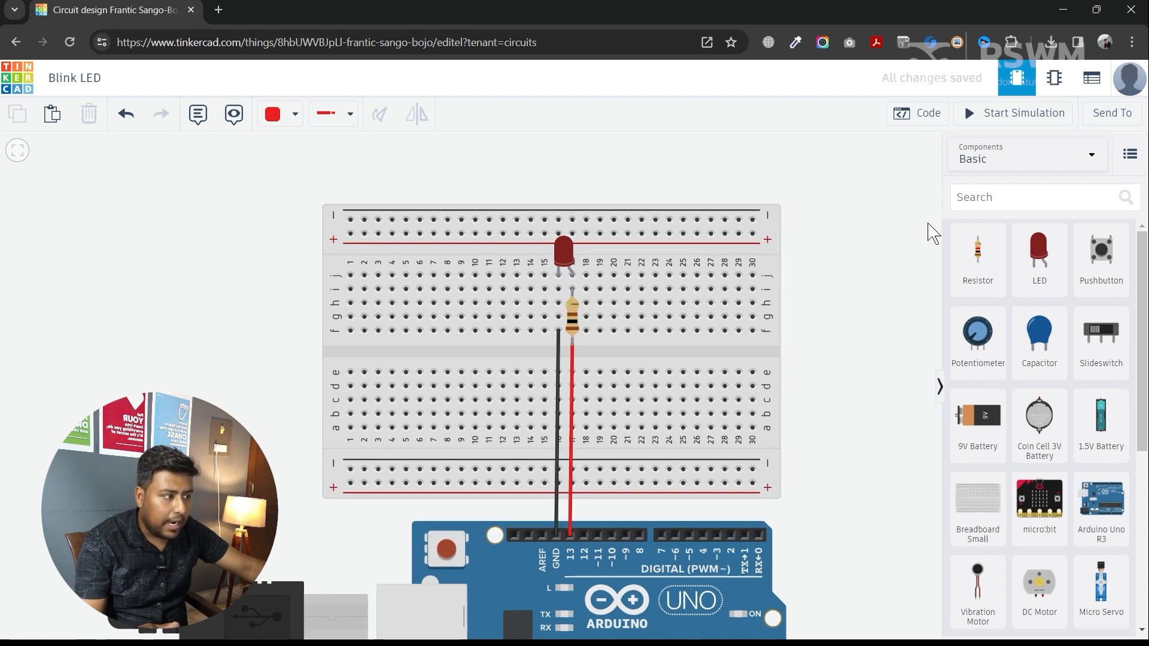
Simulate the circuit with the resistor, inspect the LED up close, and stop the simulation
click(1000, 113)
scroll(552, 243, up, 4)
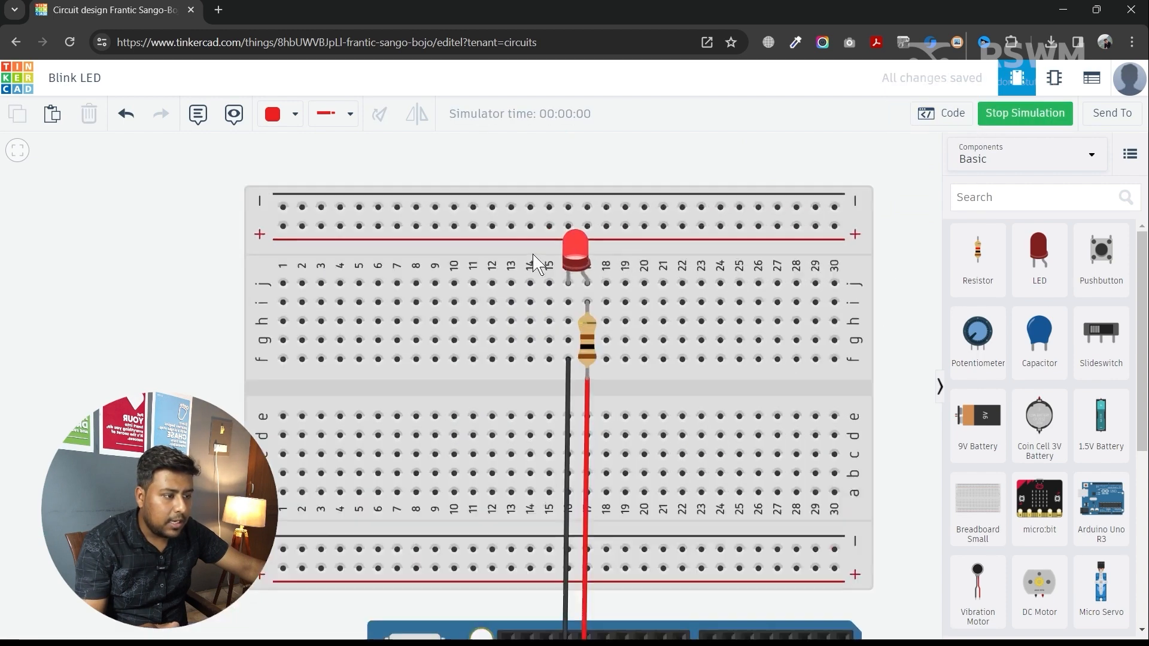
scroll(670, 197, up, 3)
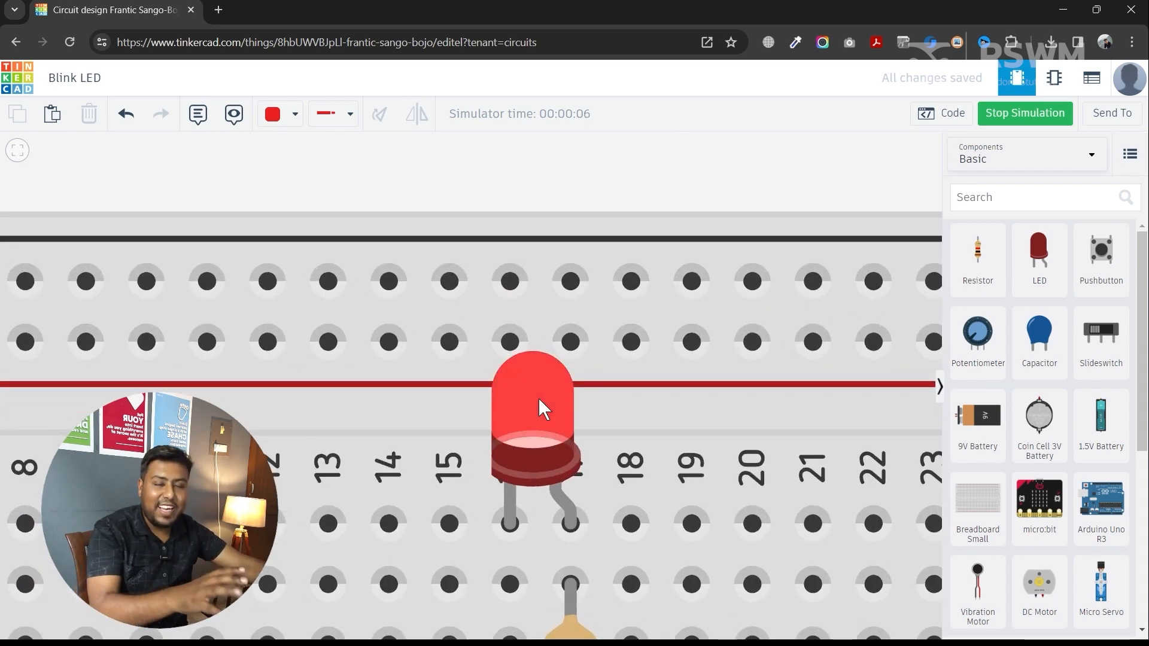
scroll(537, 397, down, 8)
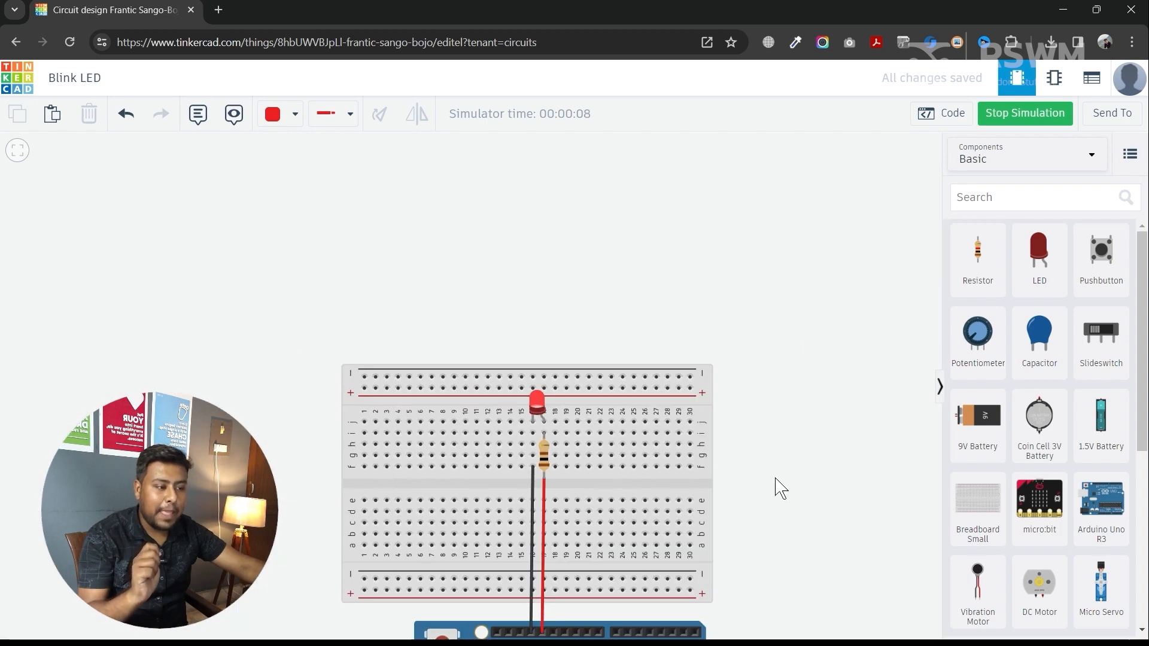
drag(781, 487, 726, 381)
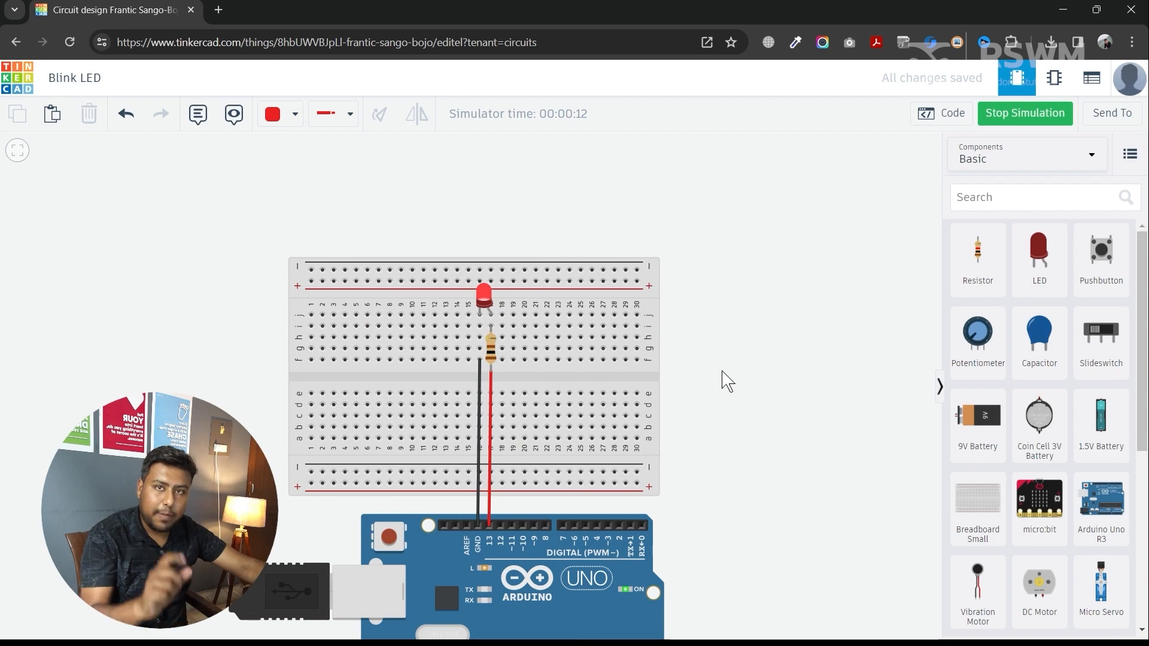
click(1009, 119)
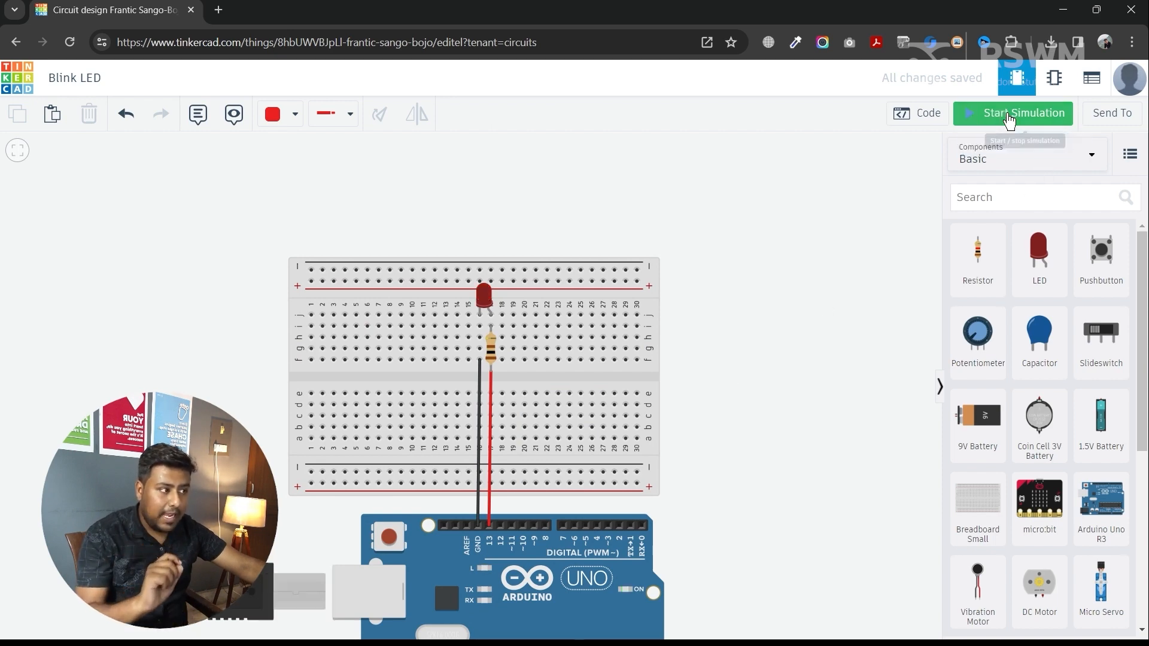
Download the Arduino's code from the code editor and close the editor
click(929, 117)
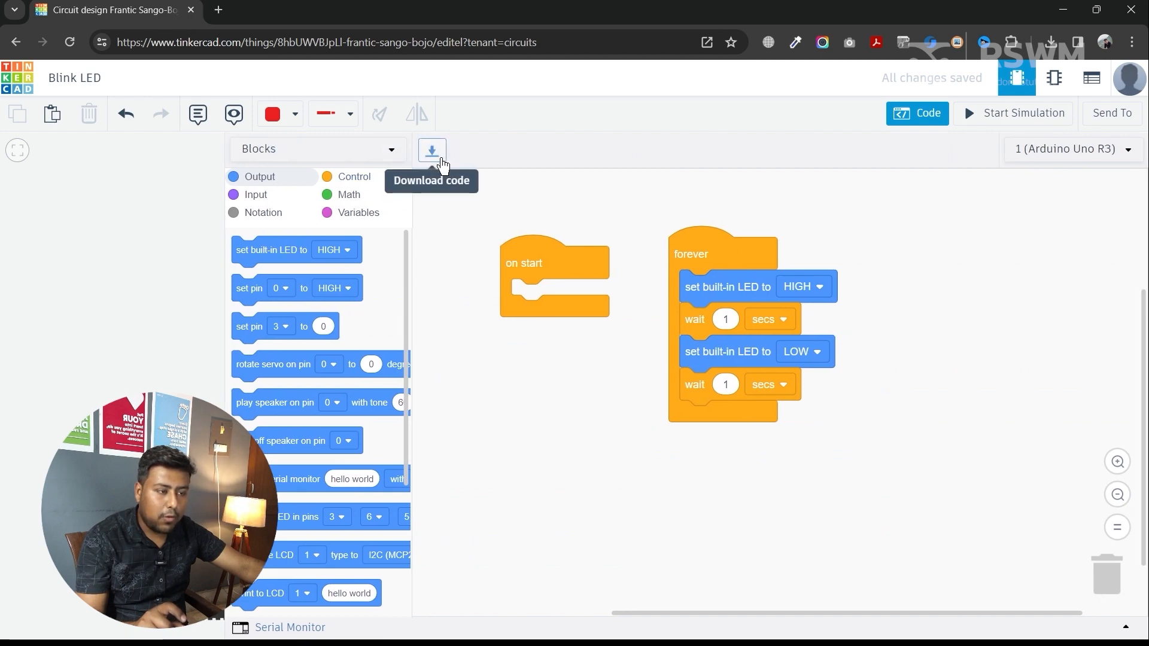
click(442, 160)
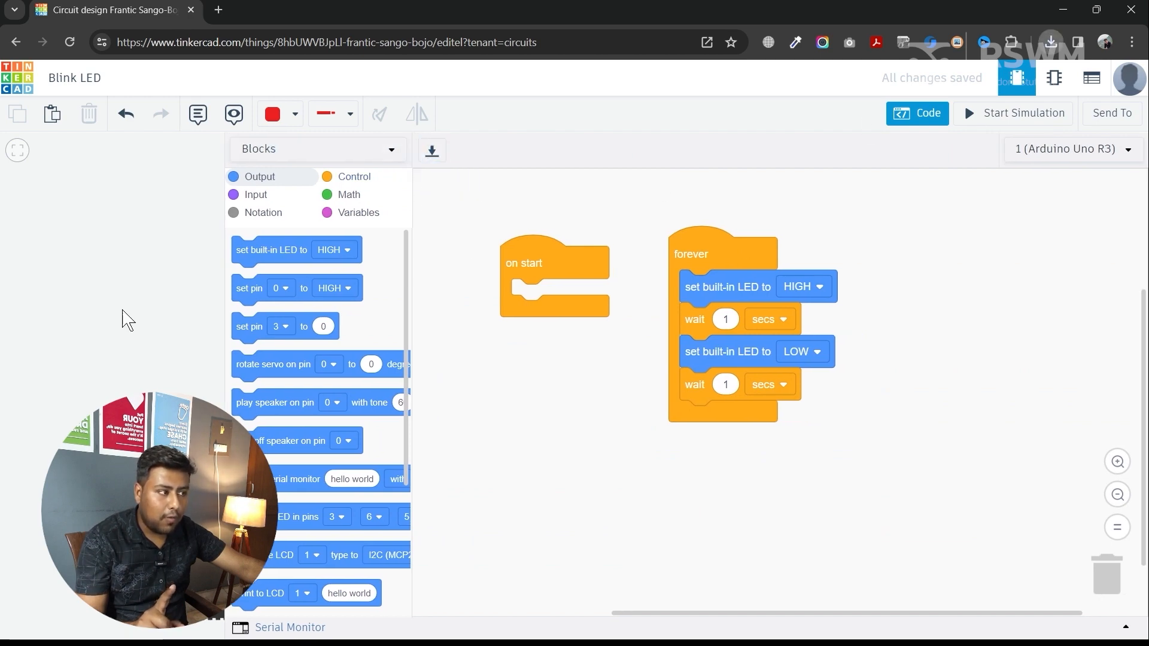
click(925, 117)
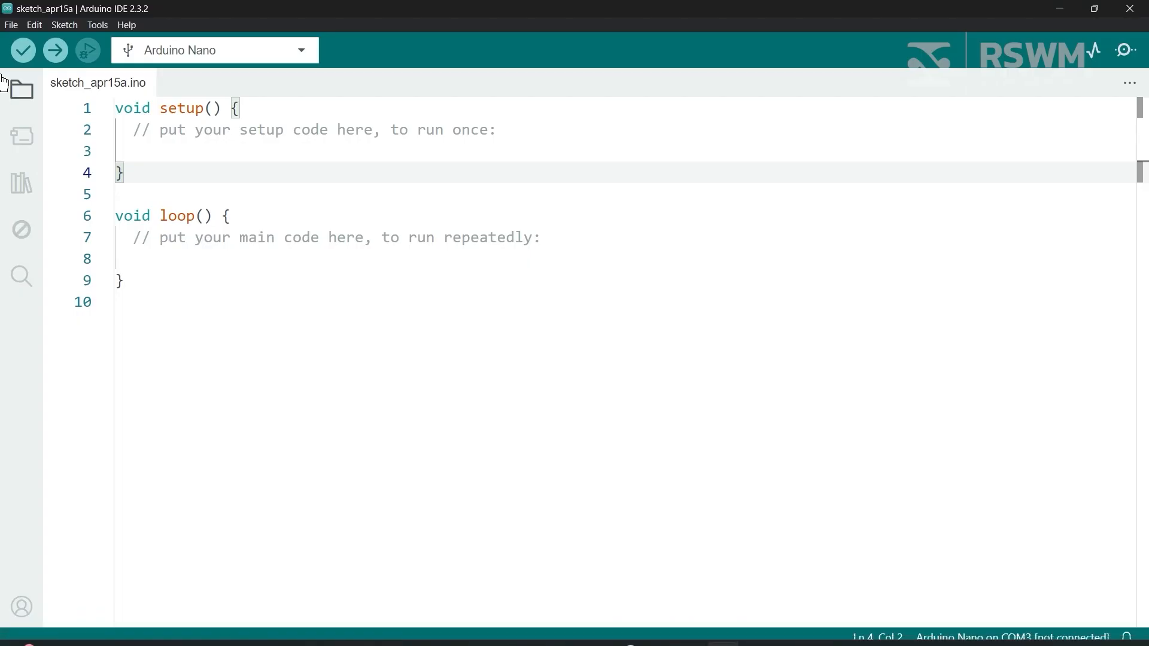
In Arduino IDE, open the downloaded blinks.ino file and move it into a new sketch folder named blinks
click(10, 25)
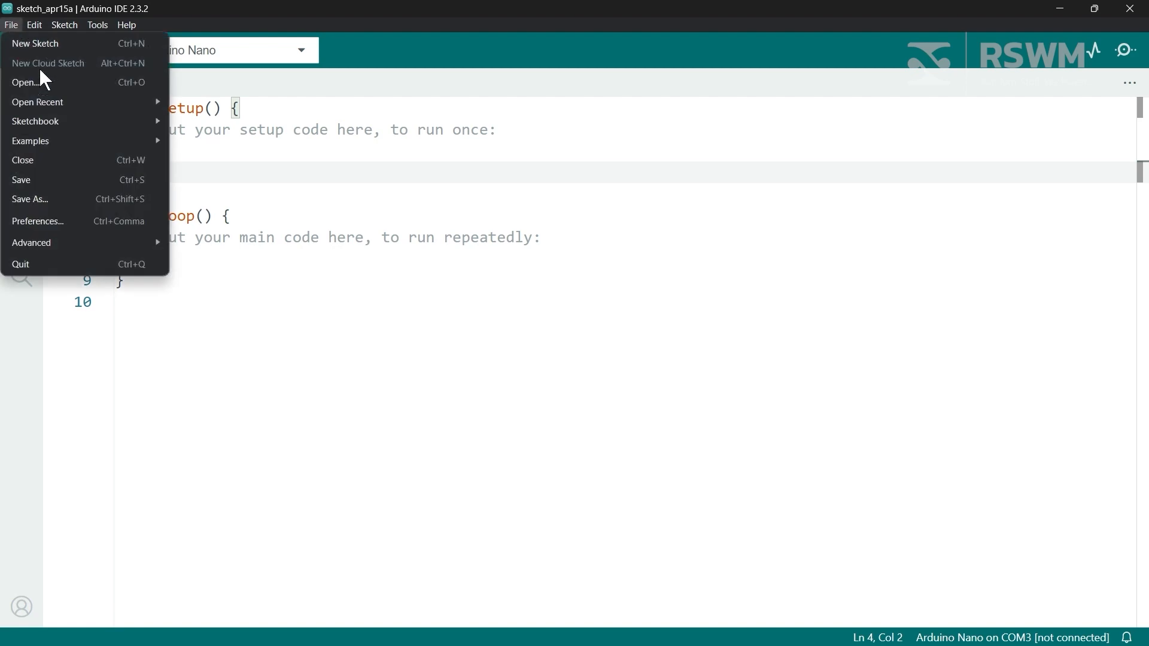
click(45, 81)
click(60, 183)
click(197, 191)
click(450, 350)
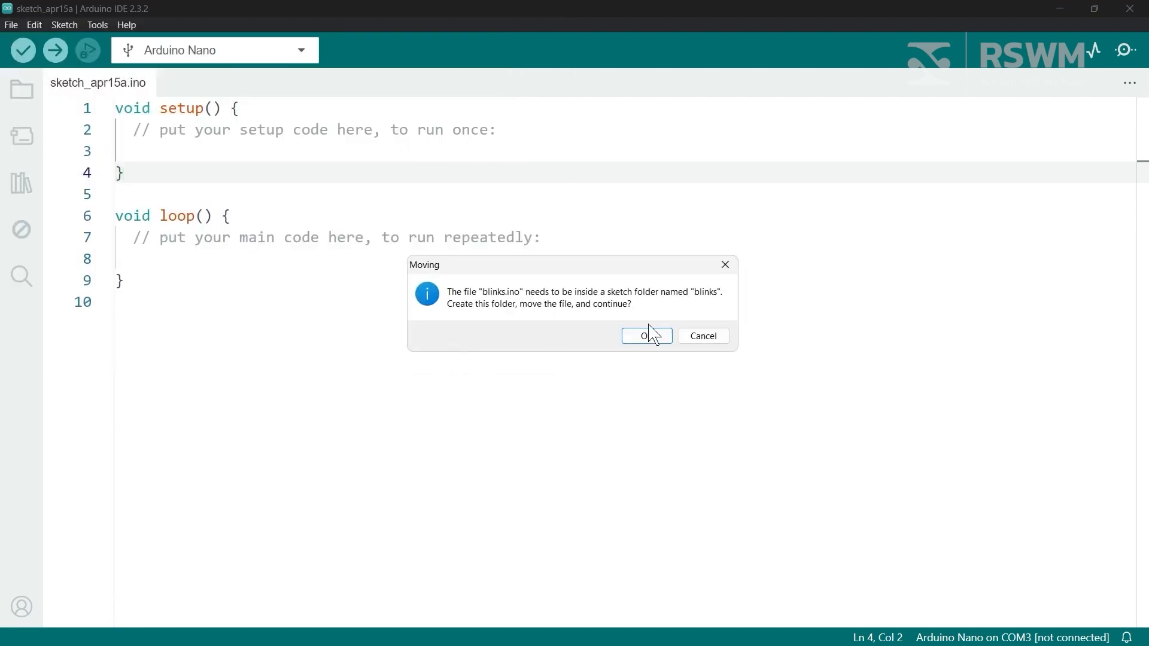
click(650, 327)
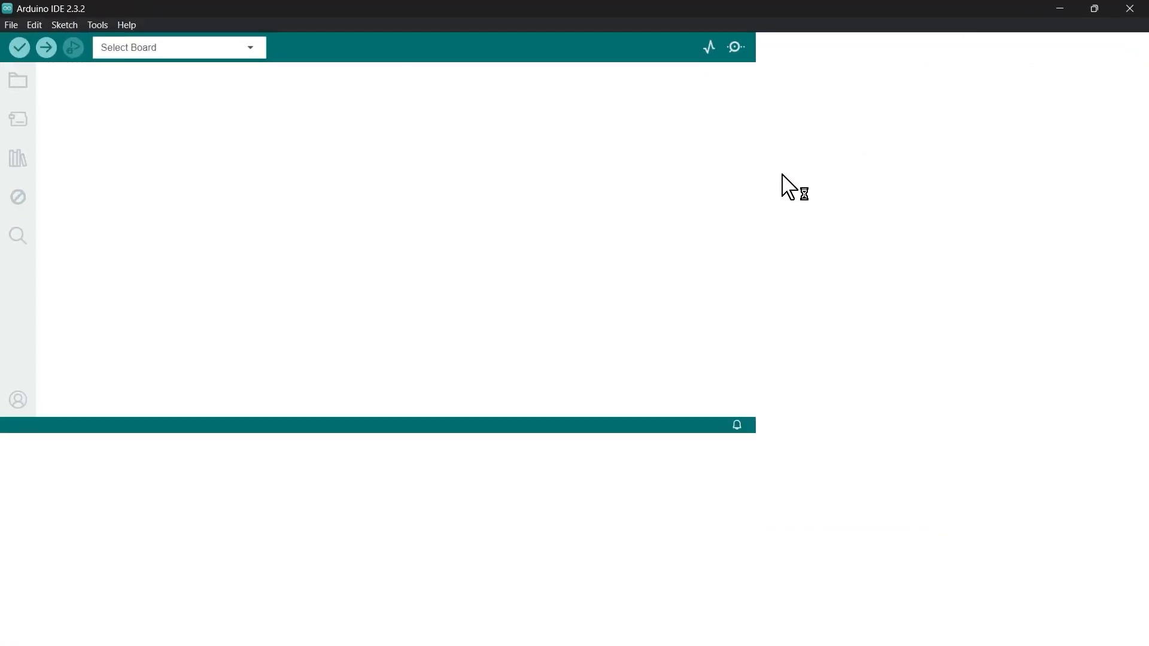
Search the boards for "uno", select Arduino UNO R4 Minima on port COM5, and upload the blinks sketch
click(272, 50)
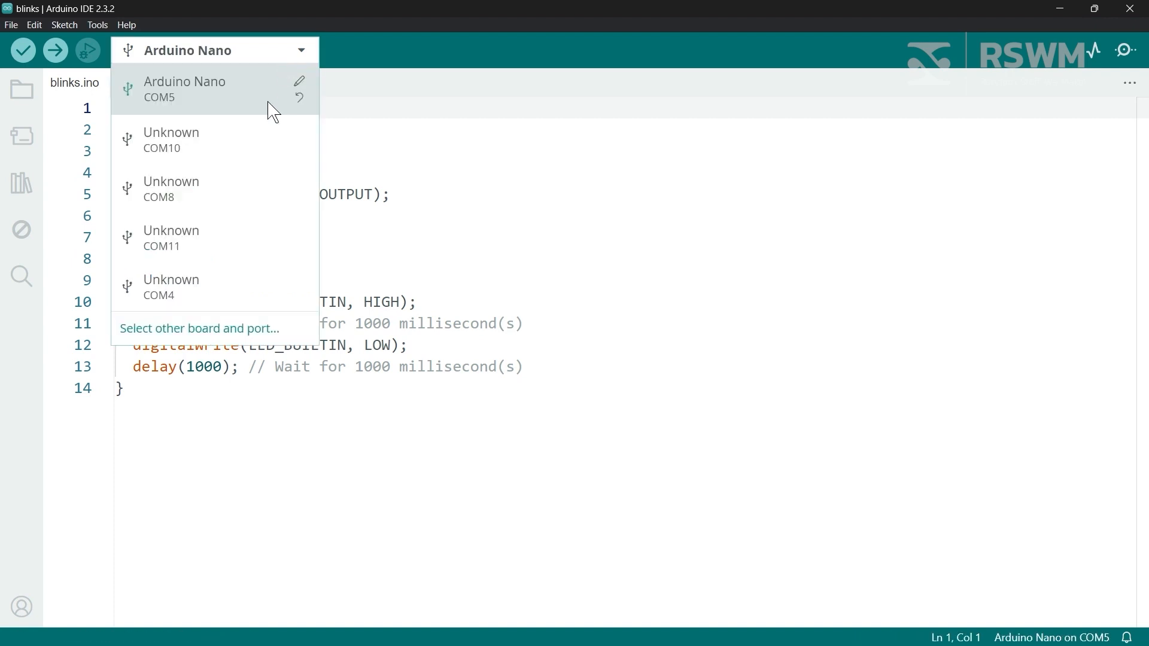
click(251, 328)
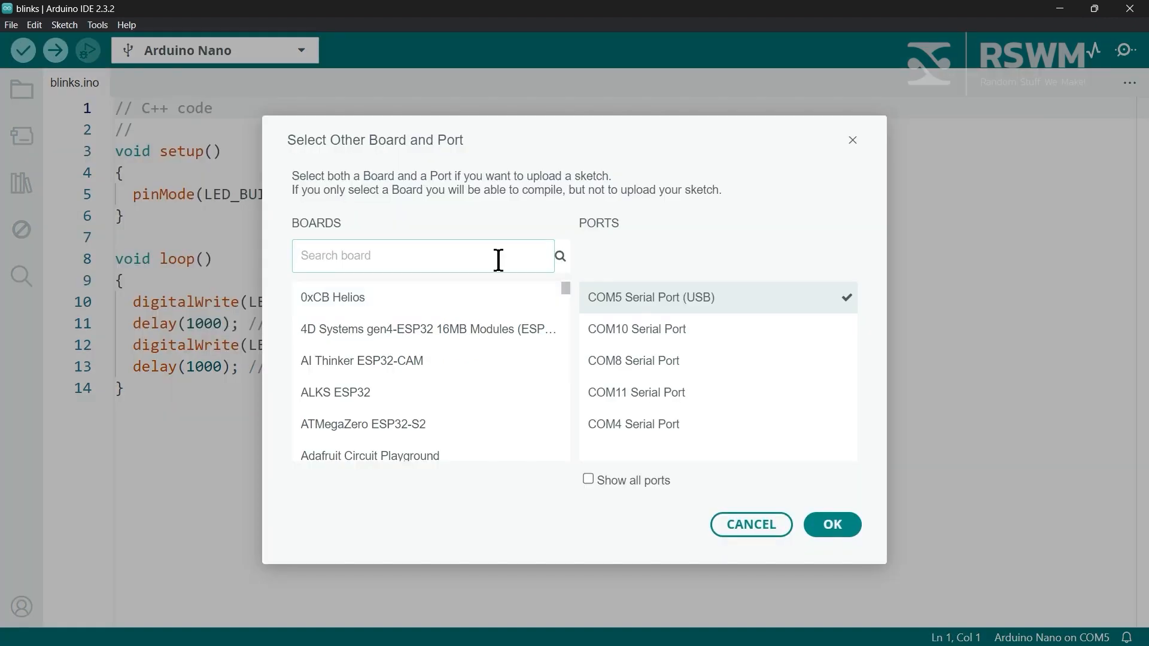
text(uno)
click(539, 296)
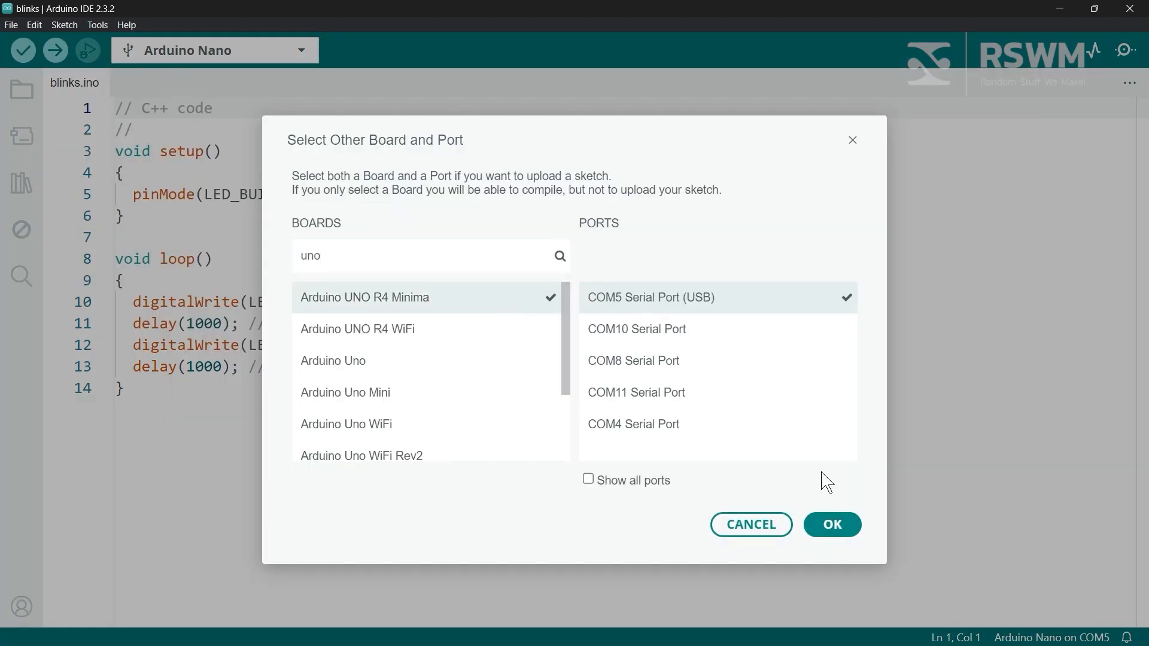
click(829, 525)
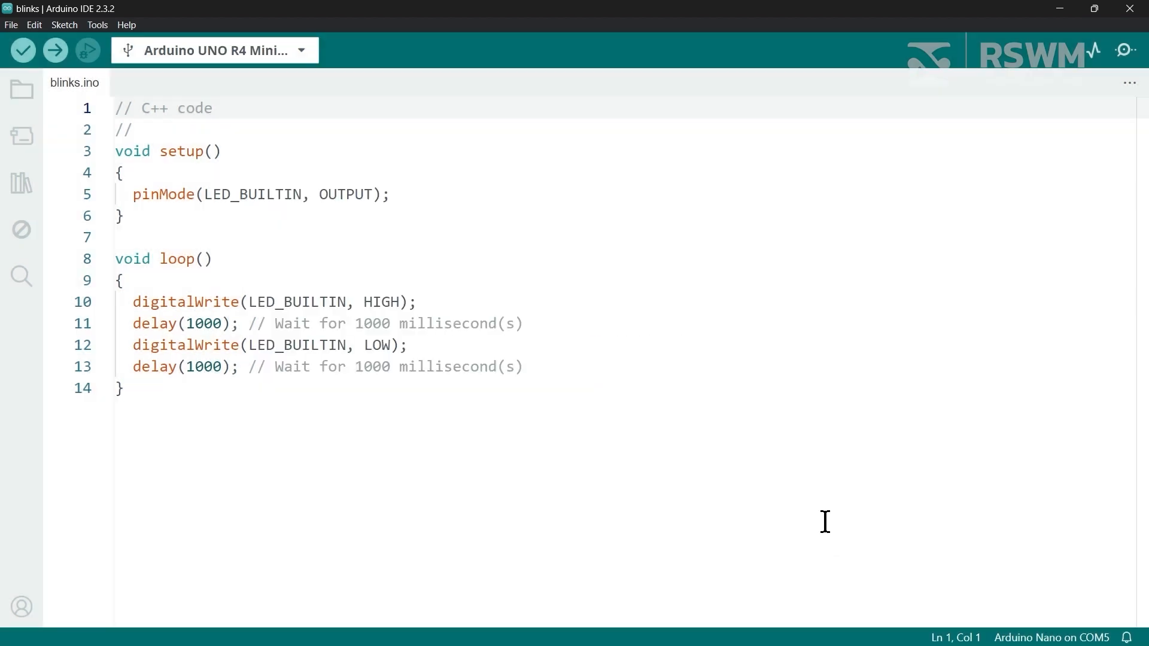
click(55, 51)
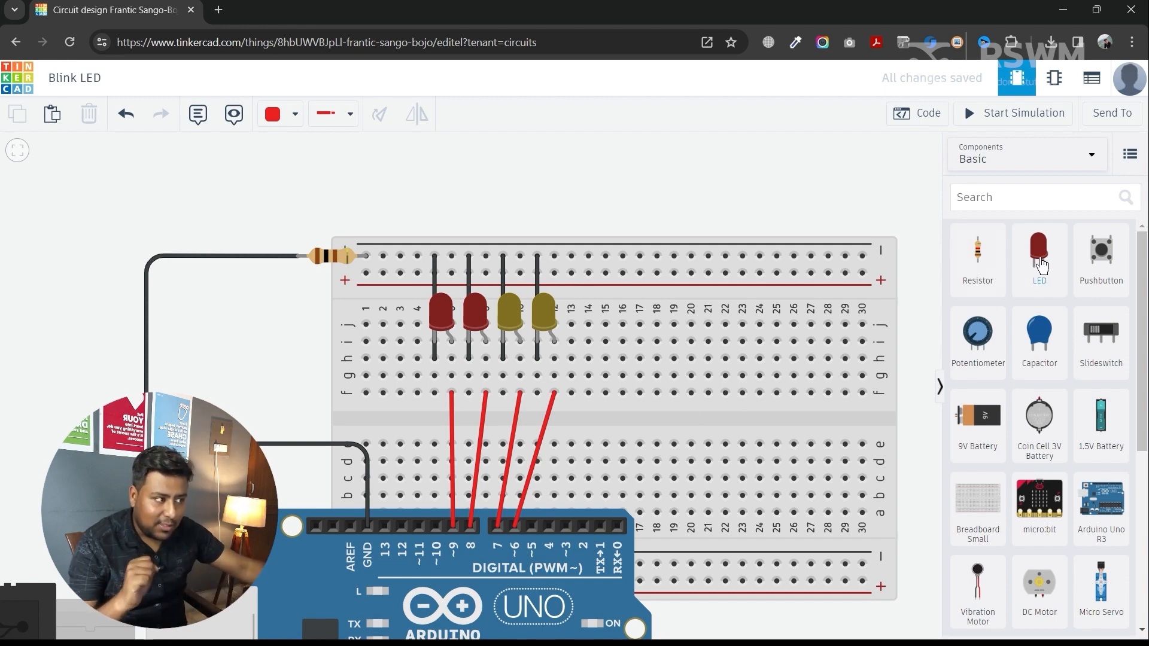
Simulate the four-LED Arduino circuit in Tinkercad, stop the simulation, and open its block code
click(1009, 119)
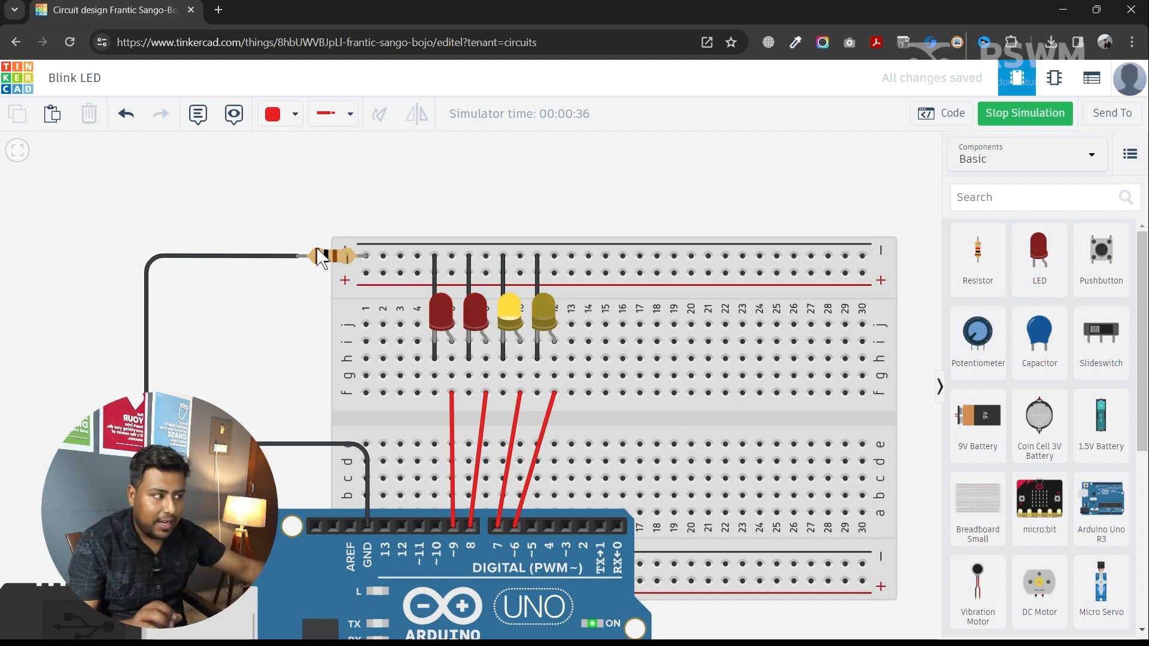
click(1024, 113)
click(928, 115)
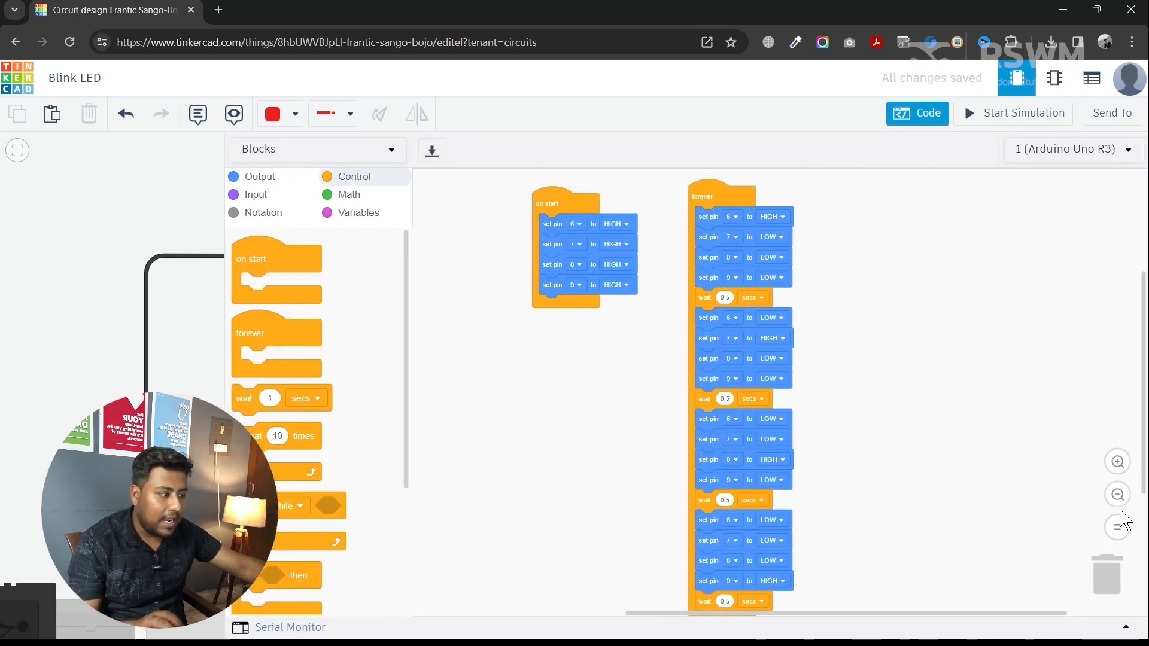
Examine the on start block's settings for pins 6 to 9, keeping pin 6 set to HIGH
click(1117, 461)
click(1117, 462)
drag(1062, 356, 1062, 521)
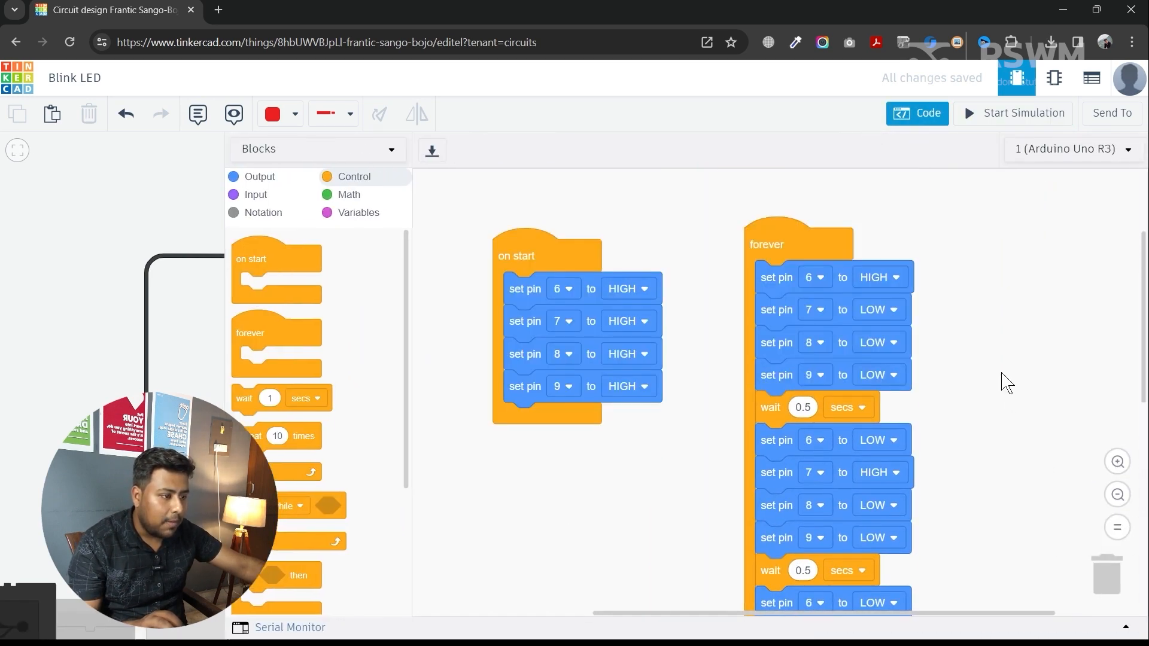
click(1117, 461)
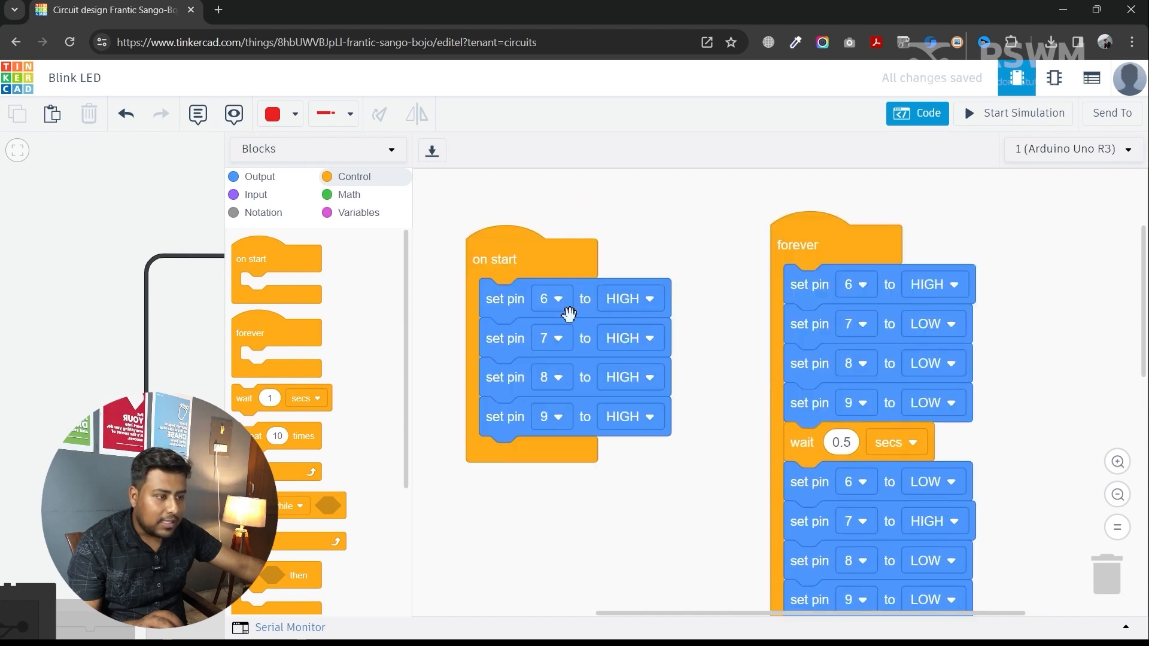
click(630, 302)
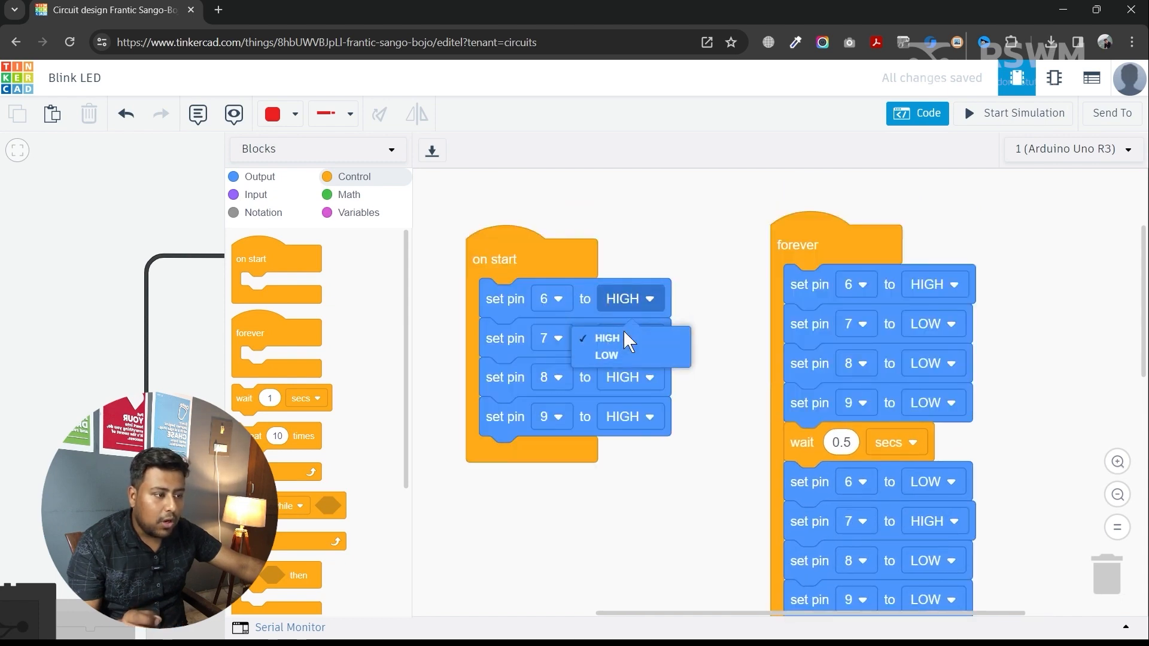
click(637, 339)
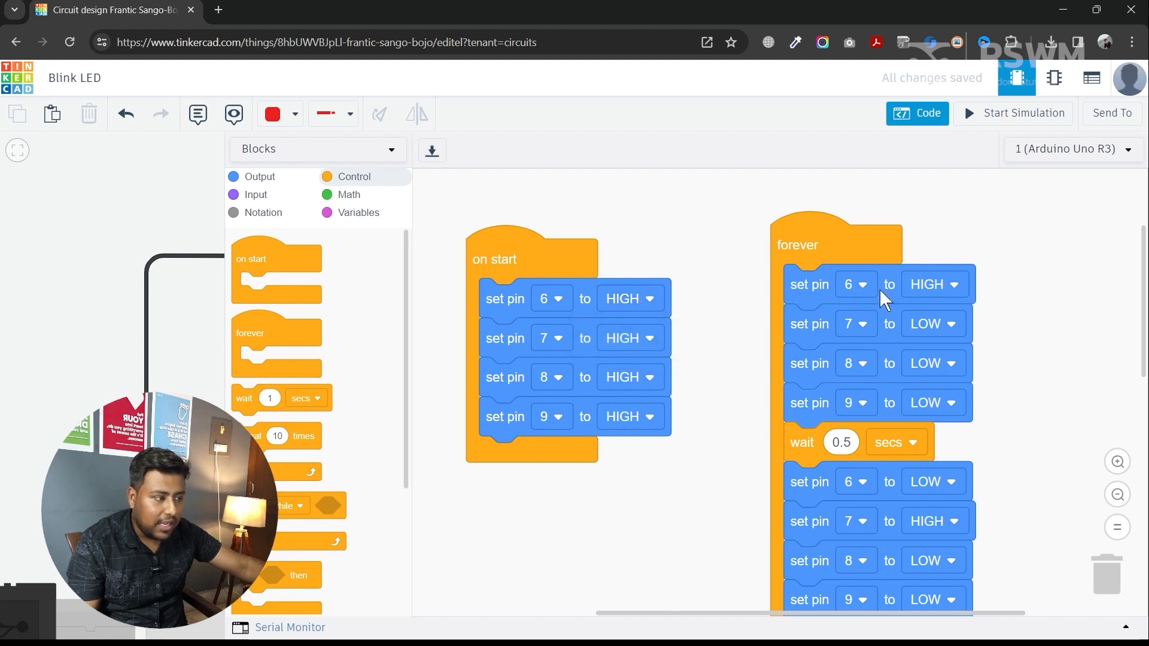
Examine the whole forever loop, following the pin states and wait times from the first group to the last
drag(1034, 333, 995, 303)
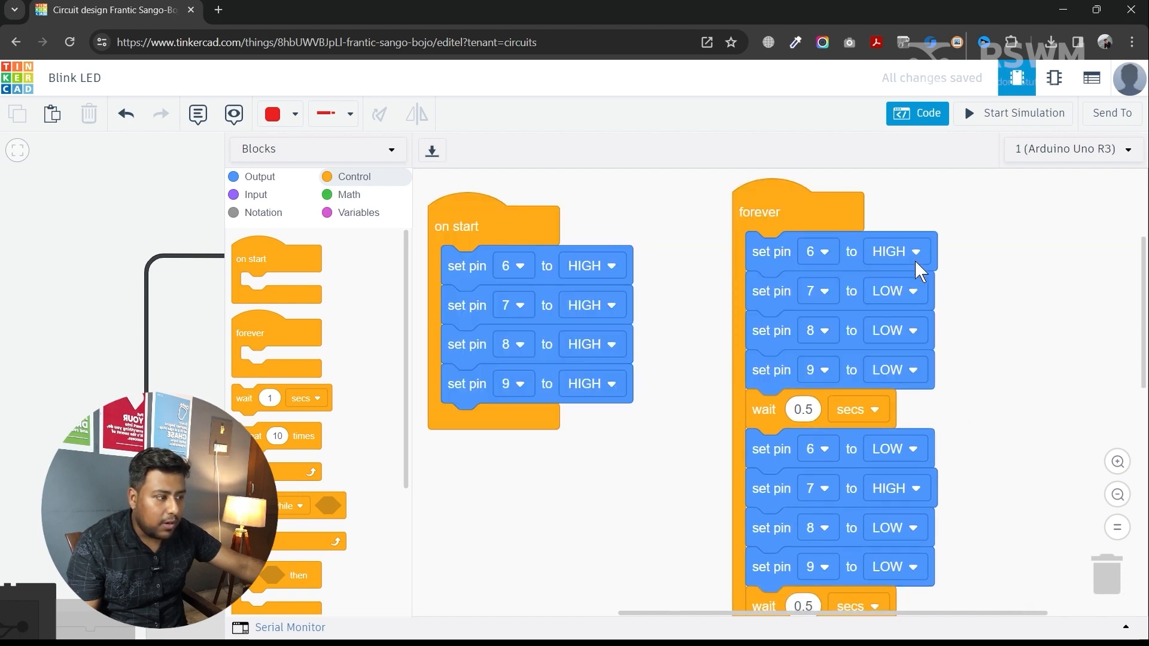
scroll(975, 407, down, 3)
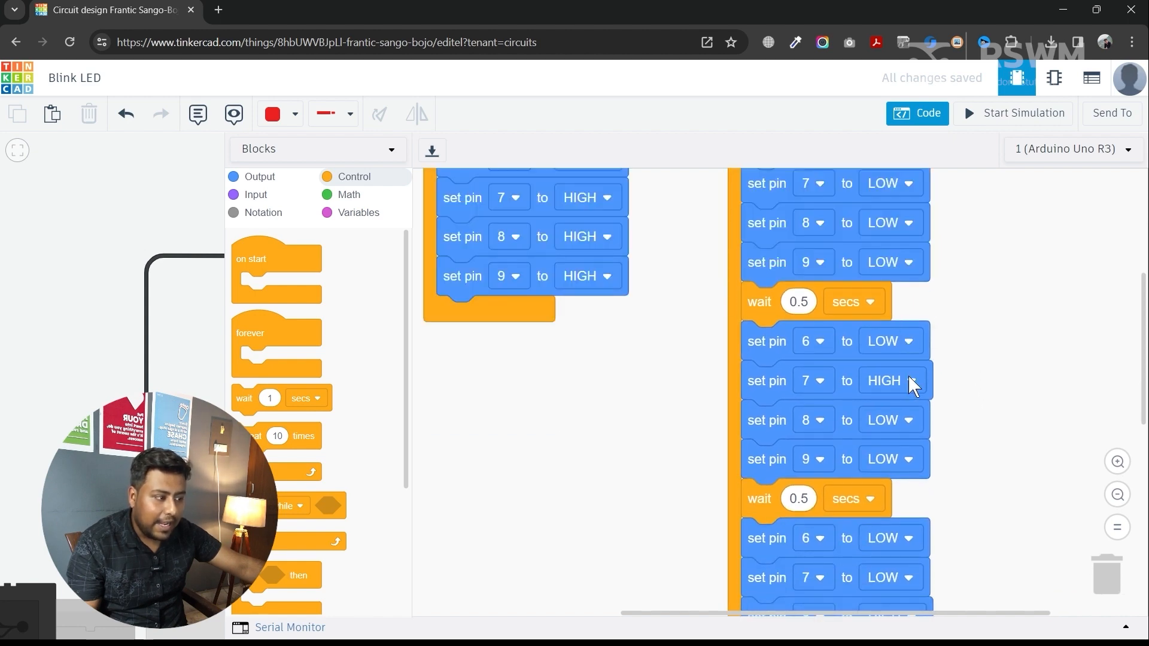
scroll(964, 313, down, 5)
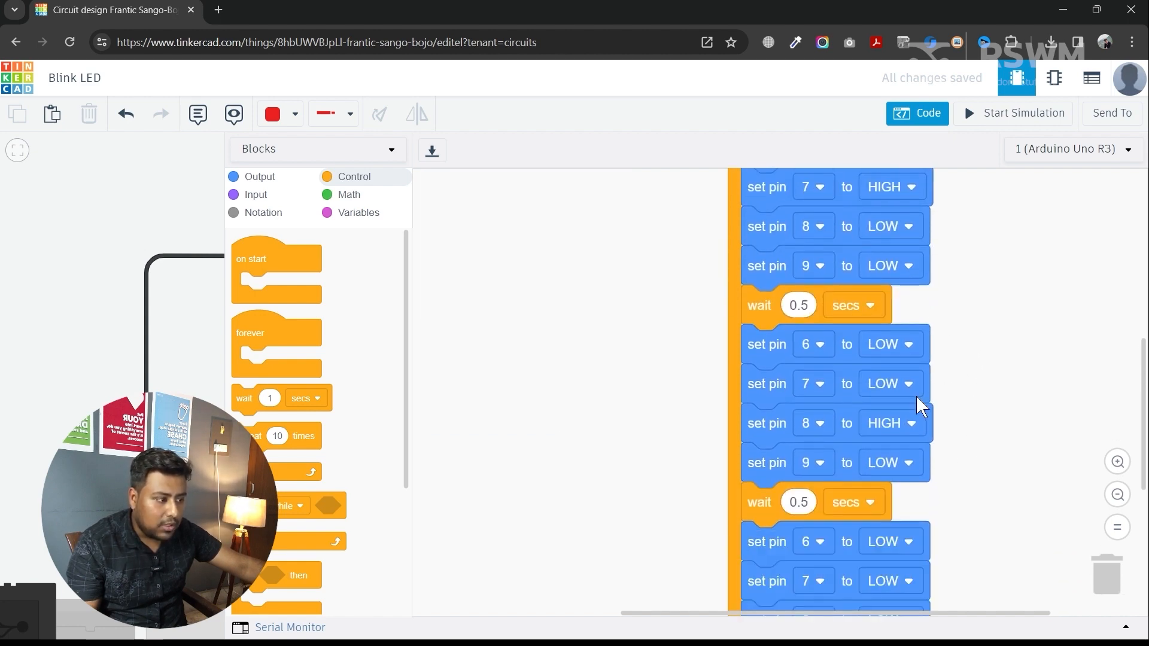
scroll(957, 419, down, 3)
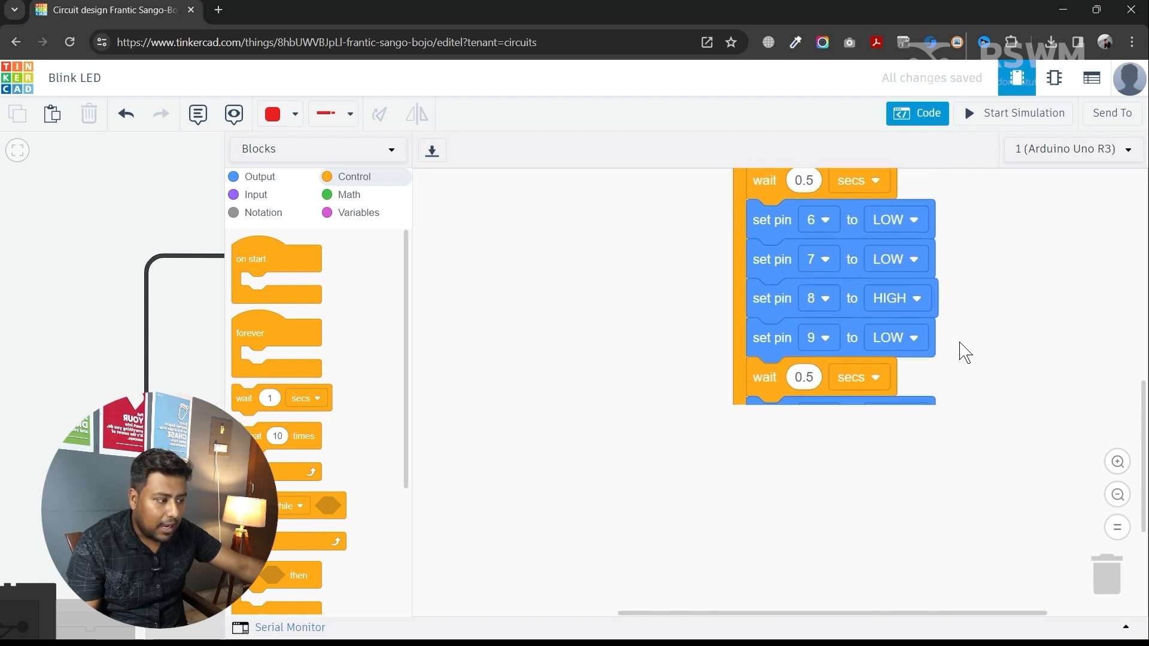
click(1112, 501)
click(1112, 502)
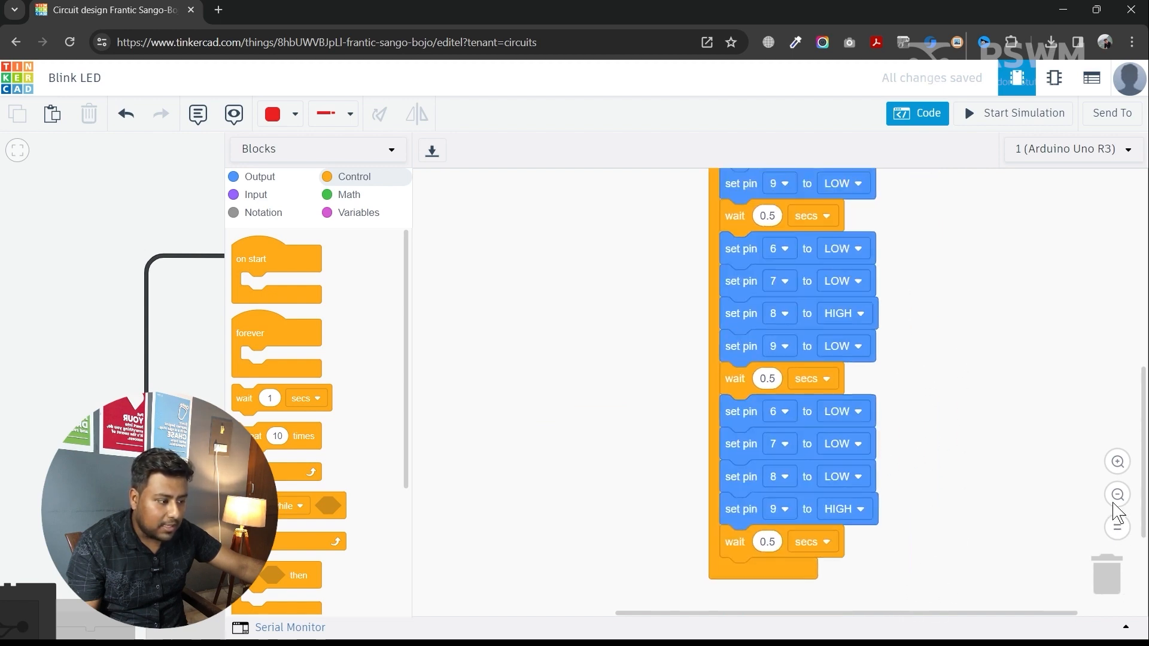
click(1112, 501)
click(1113, 502)
click(1113, 502)
drag(904, 407, 937, 462)
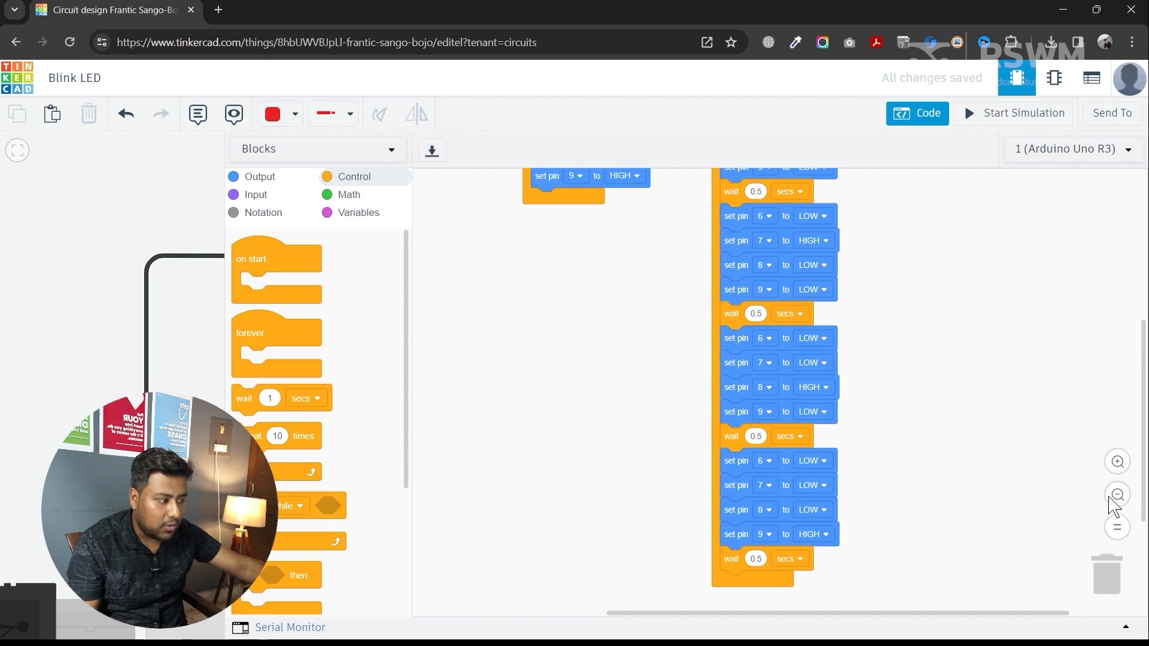
click(1112, 499)
drag(909, 416, 967, 480)
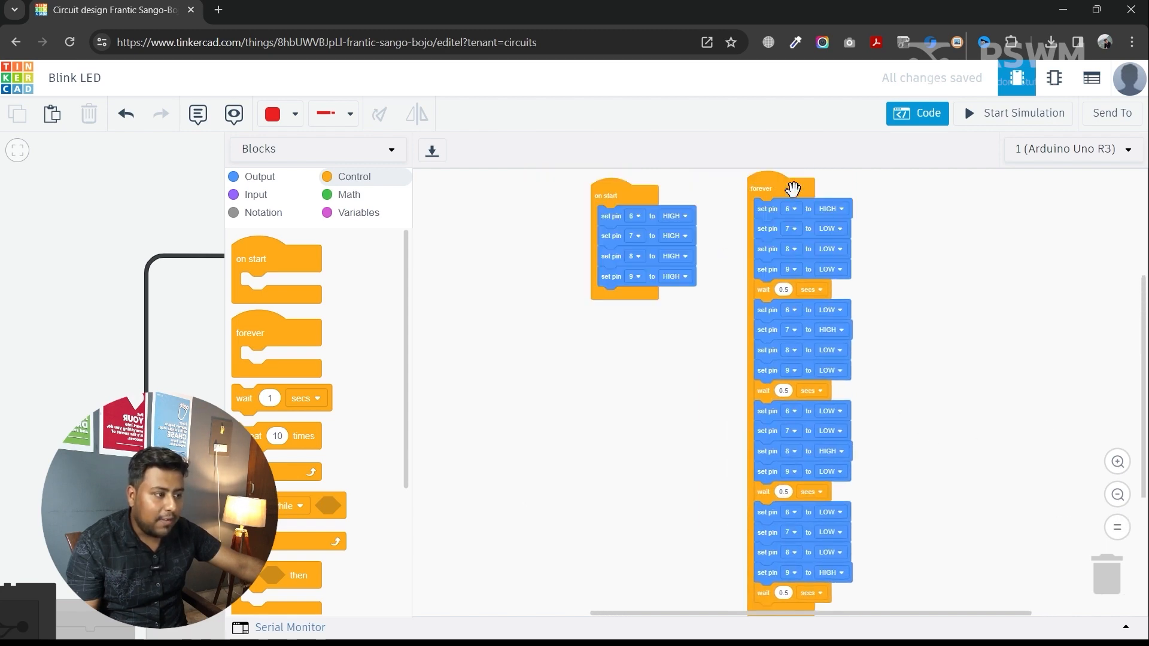
Return to the four-LED circuit, reopen its block code and download the code
click(89, 348)
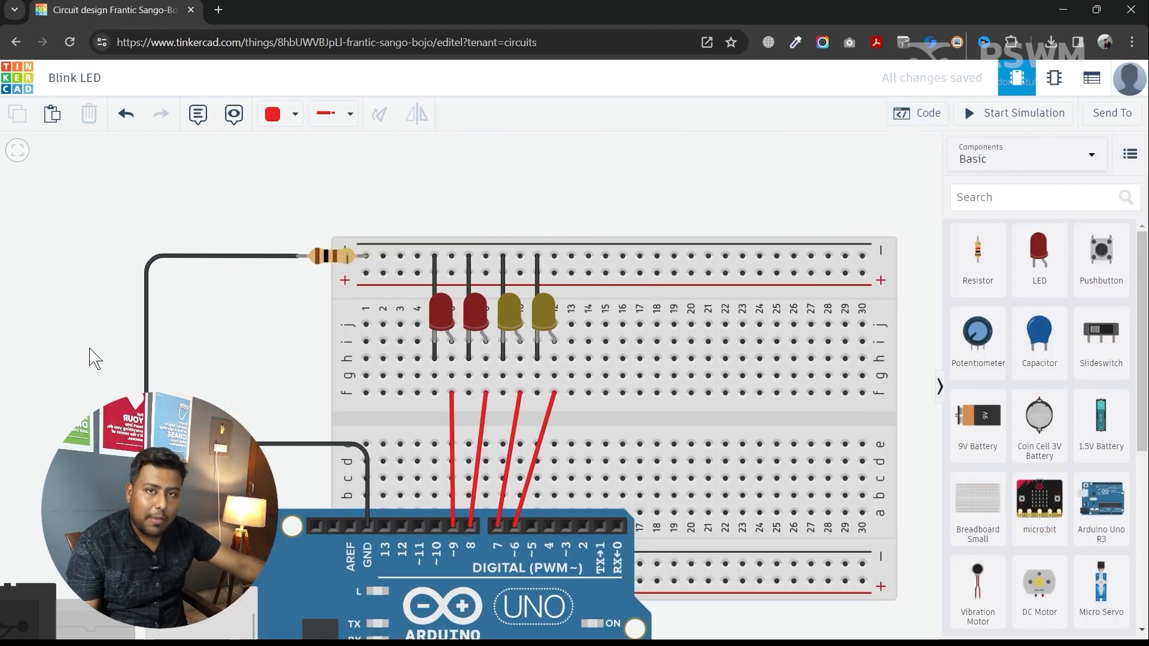
click(929, 122)
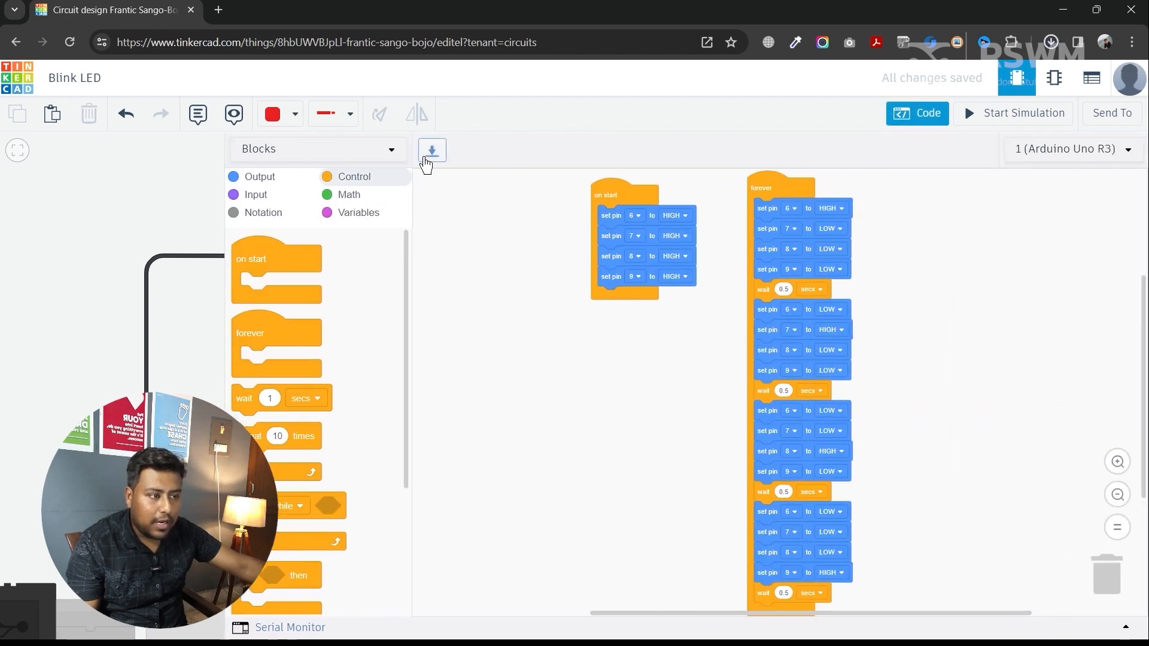